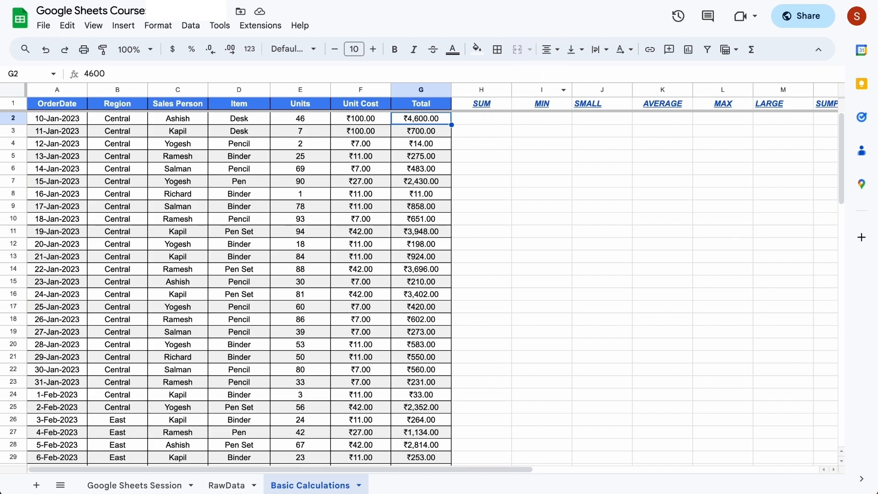
Examine the sales table's column headers in row 1, from OrderDate to Total
mouse_move(484, 113)
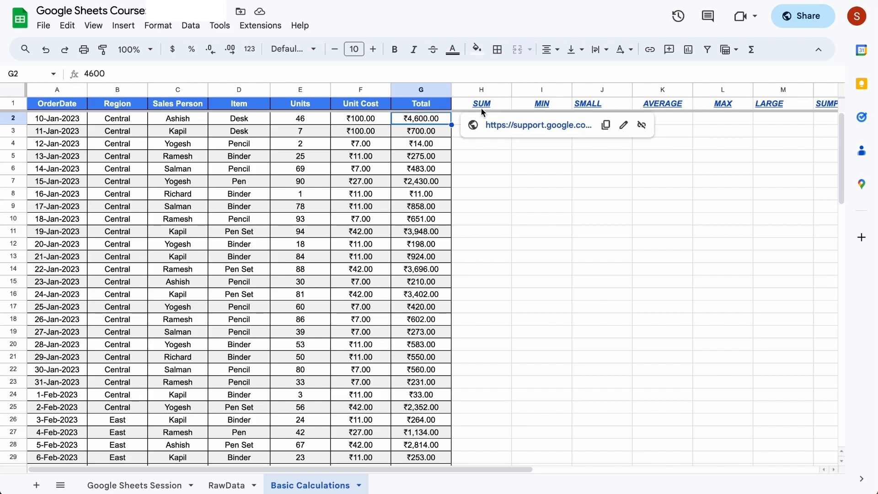
click(648, 131)
click(432, 109)
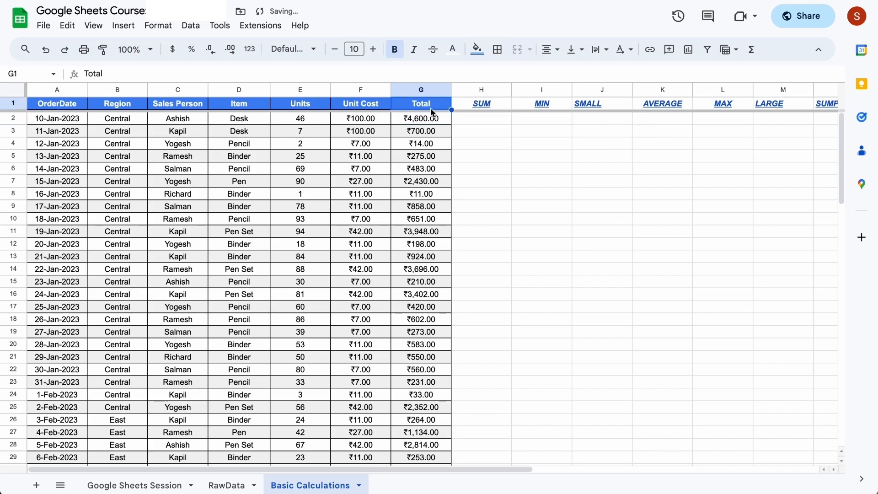
key(Left)
key(Left)
key(Left)
key(Left)
key(Left)
key(Left)
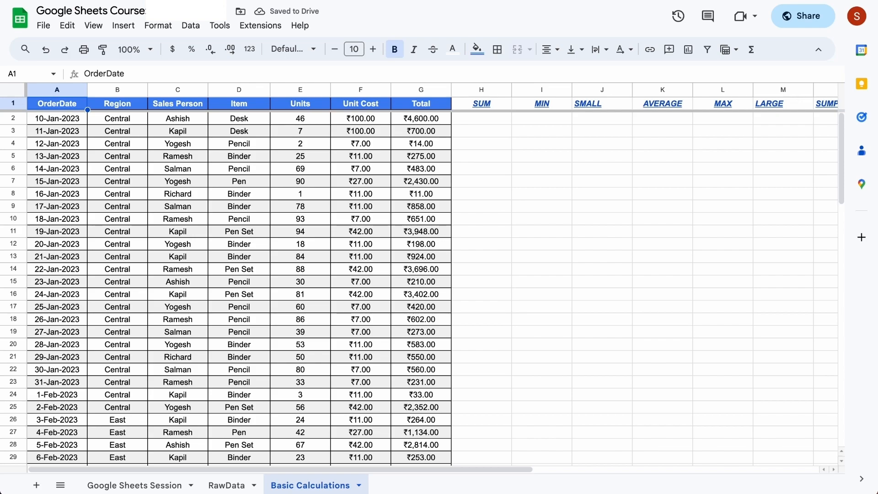
key(Right)
key(Right)
key(Right)
key(Right)
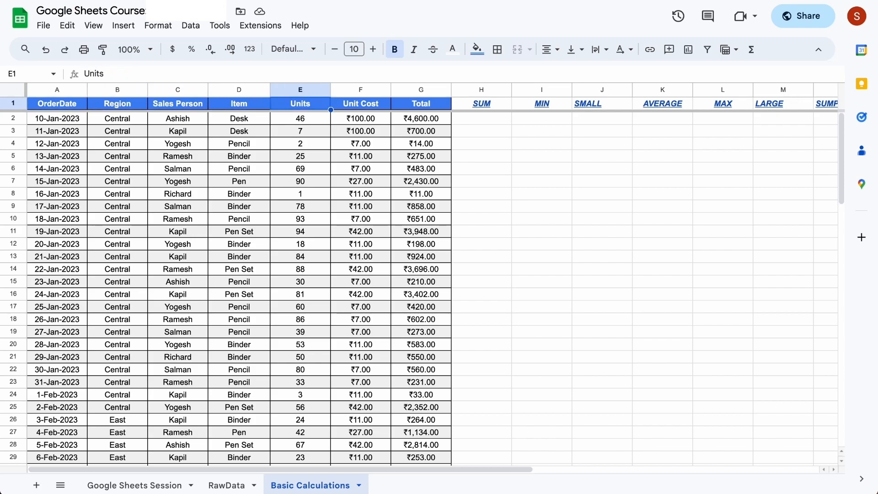
key(Right)
key(Right)
Examine the function headers in row 1, from SUM to SUMPRODUCT
click(508, 119)
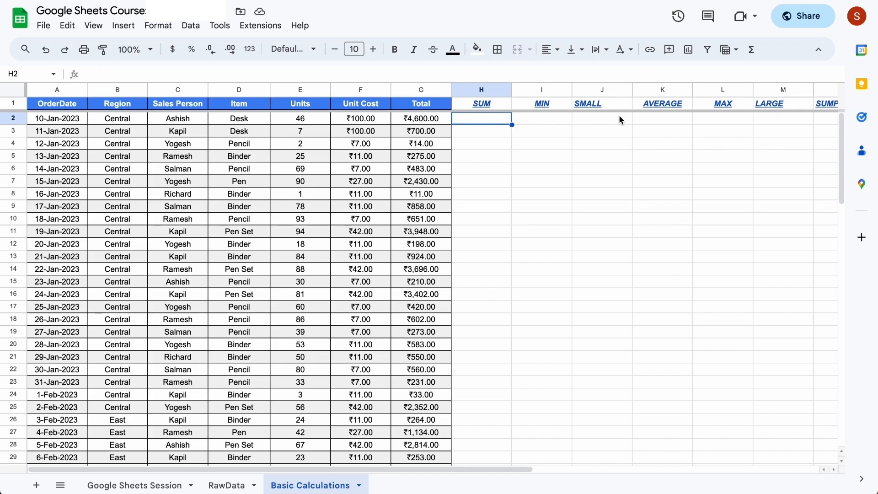
scroll(675, 117, right, 1)
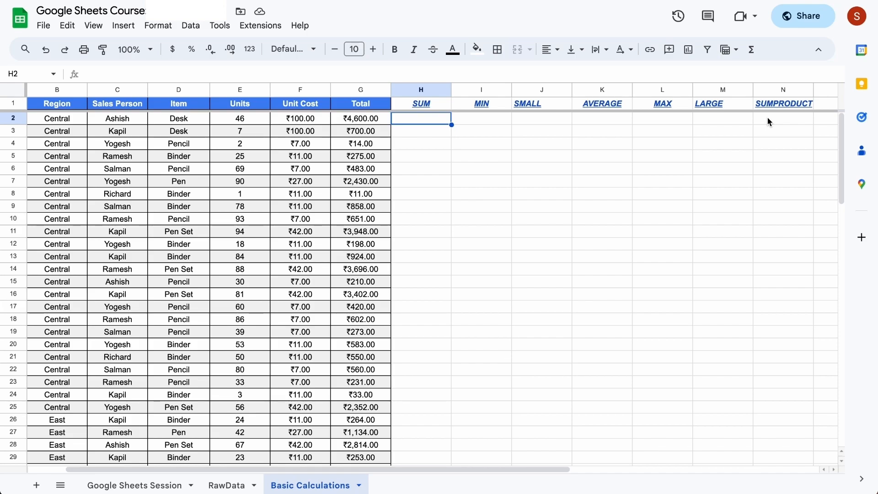
scroll(768, 122, left, 1)
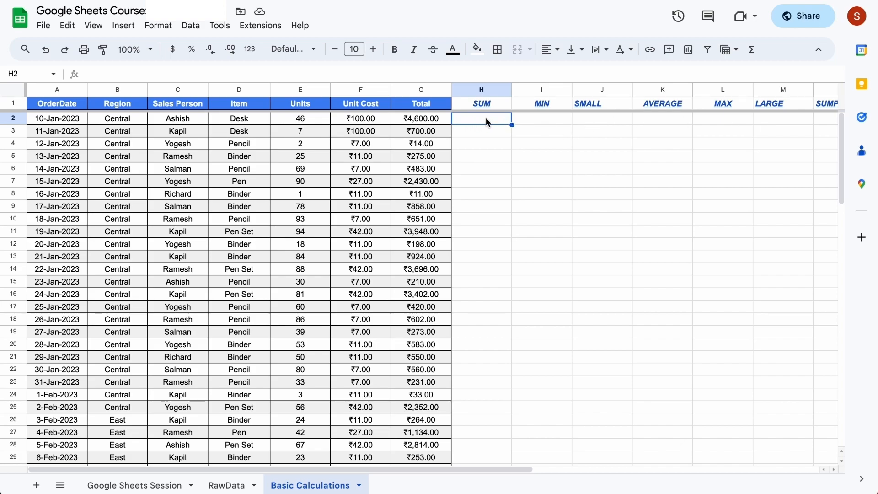
key(Right)
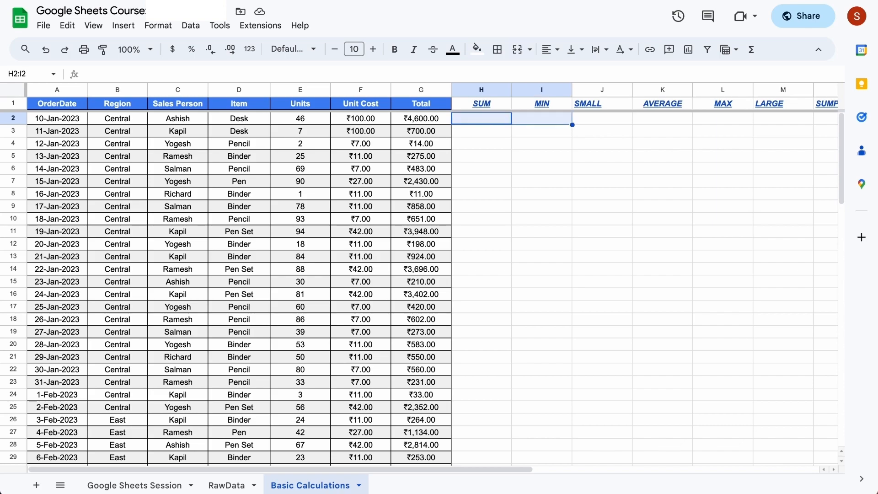
key(Up)
key(Left)
key(Right)
key(Right)
key(Right)
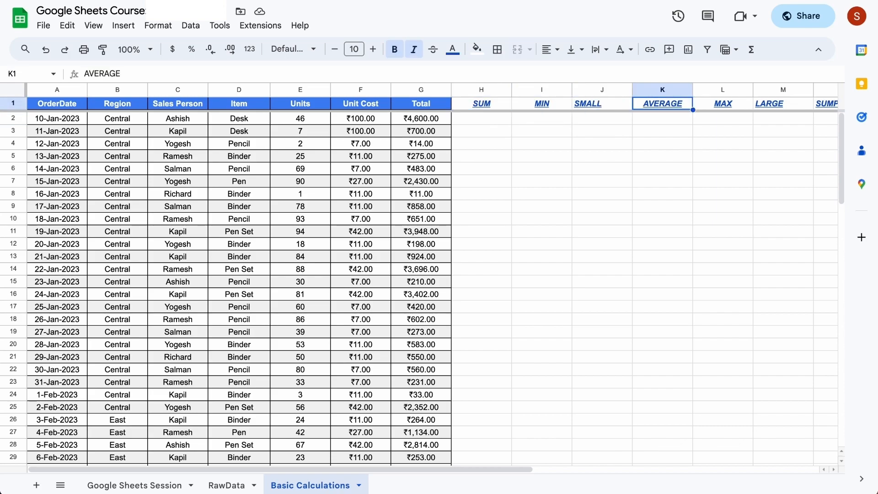
key(Left)
key(Left)
key(Left)
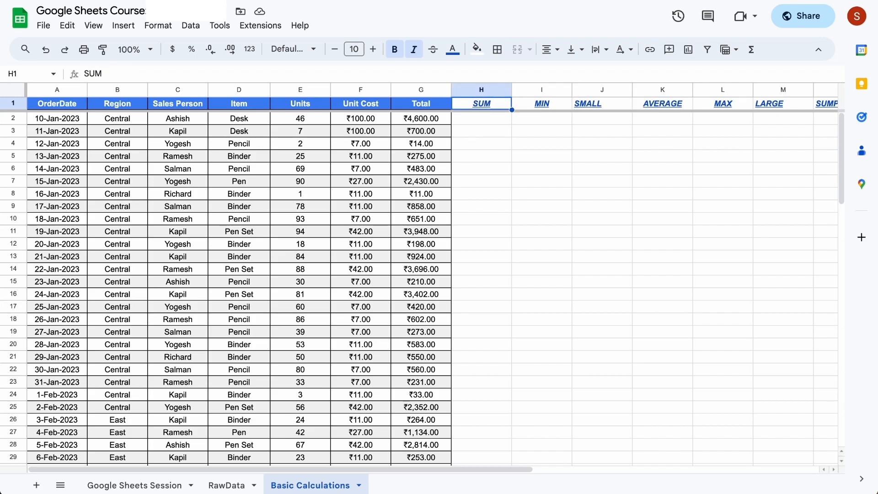
Try totalling the Total column with =sum(G2:G101) in H2, then undo the entry
key(Down)
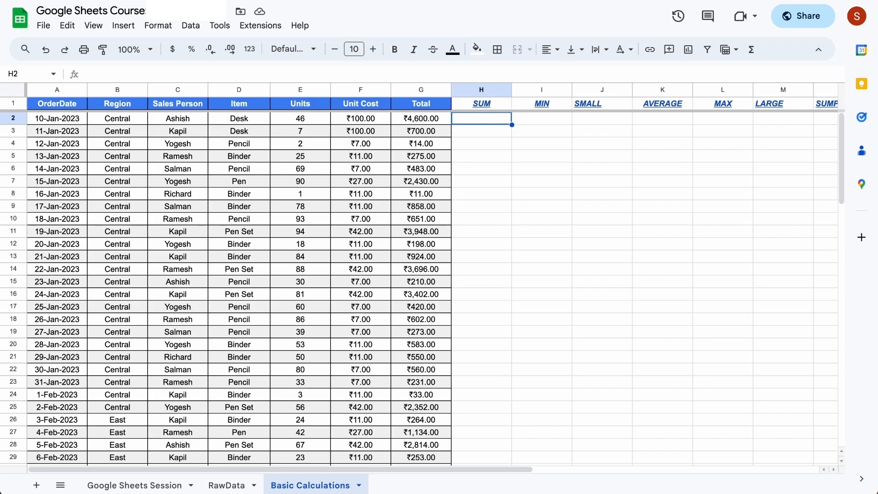
text(=)
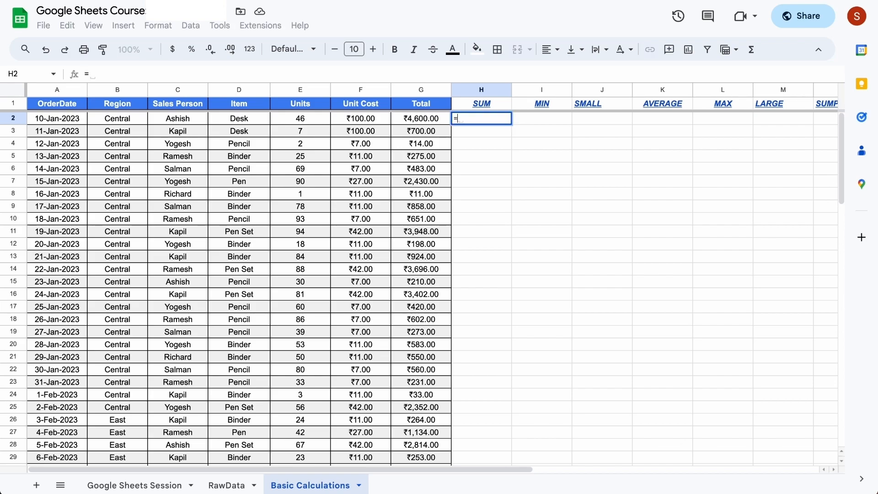
text(su)
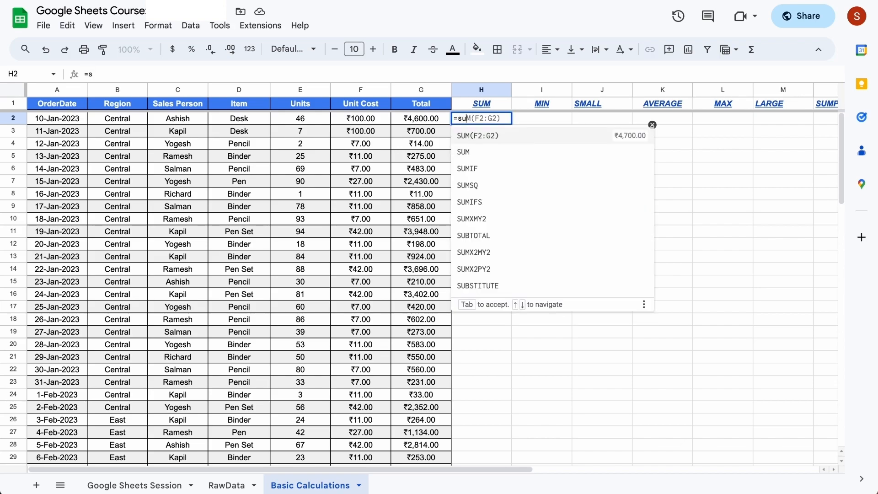
text(m)
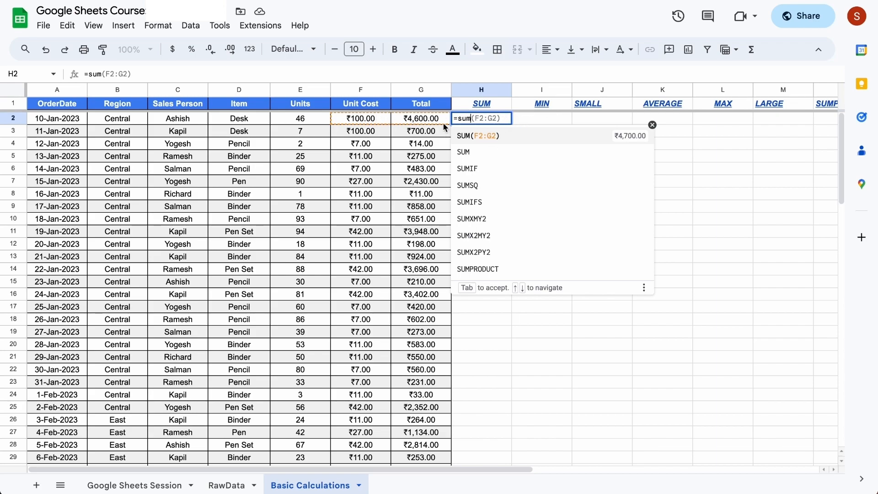
text(()
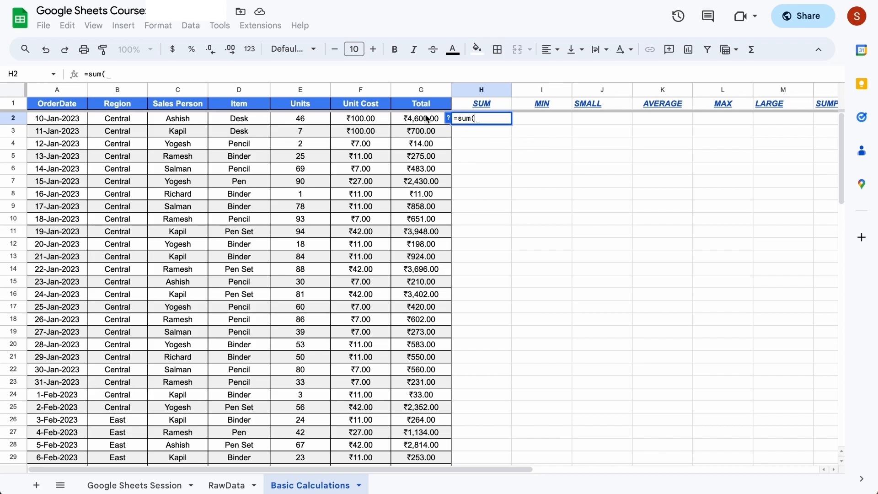
drag(425, 120, 428, 181)
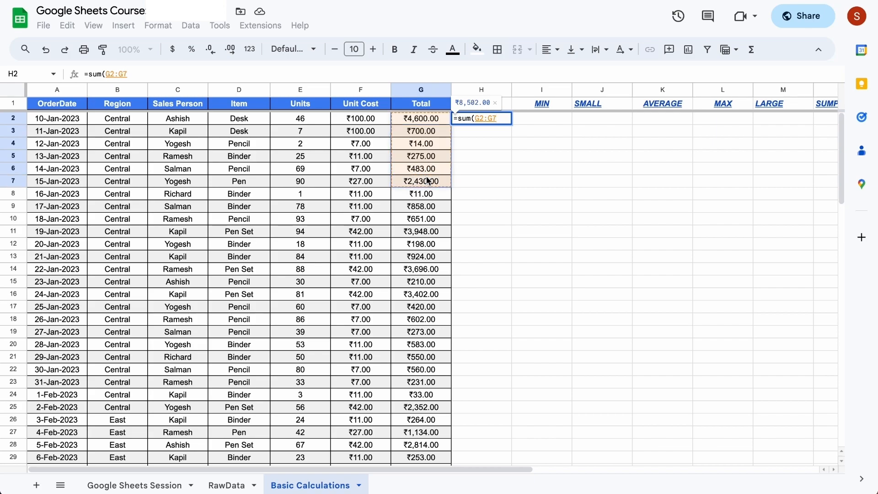
click(428, 121)
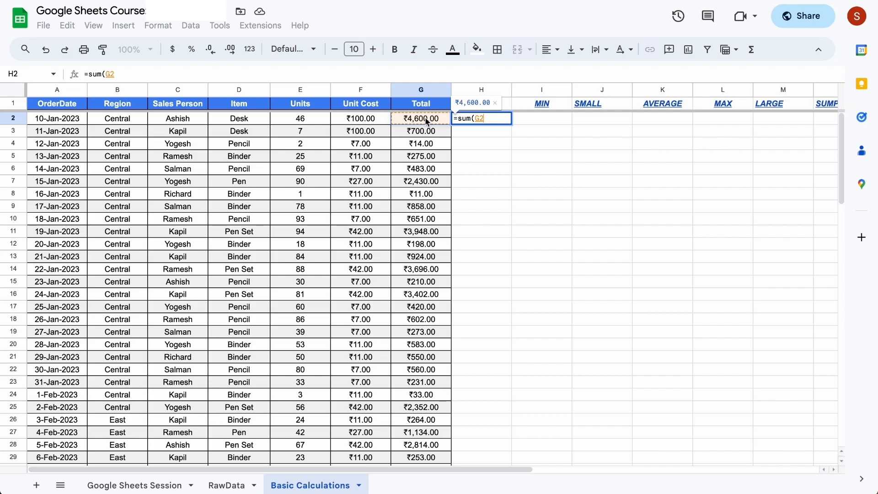
key(ctrl+shift+Down)
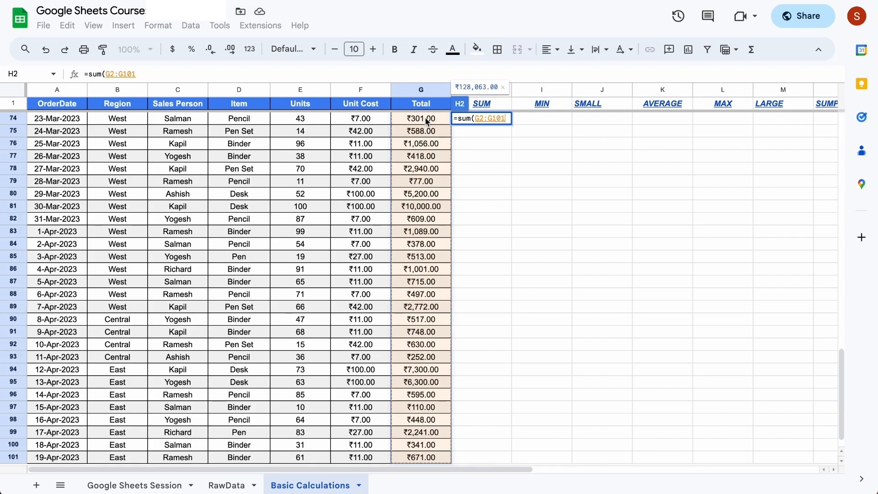
text())
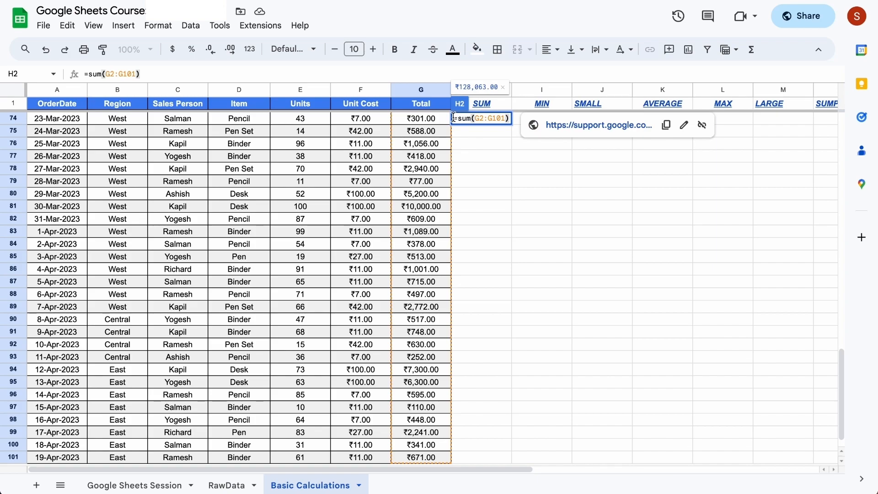
key(Return)
key(Escape)
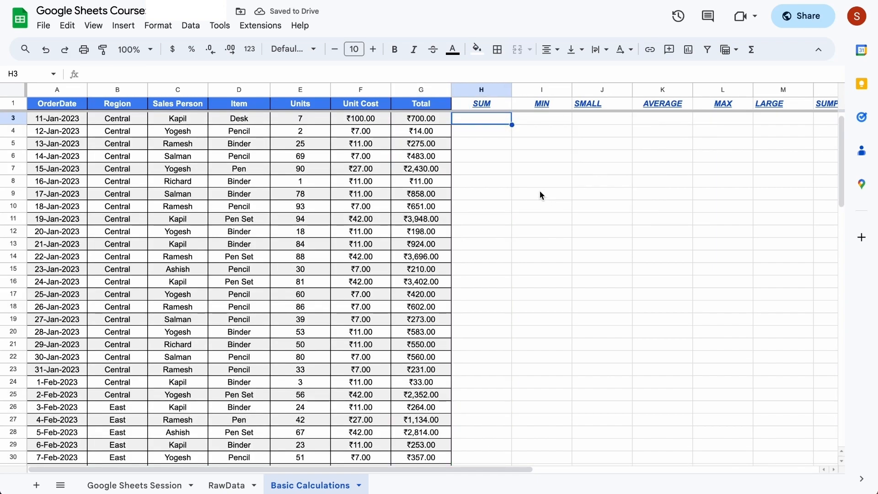
key(super+z)
Enter the formula =sum(G2:G101) in H2 under the SUM header and make the cell bold
key(Up)
key(Down)
text(=su,)
key(Return)
key(Return)
key(BackSpace)
text(m()
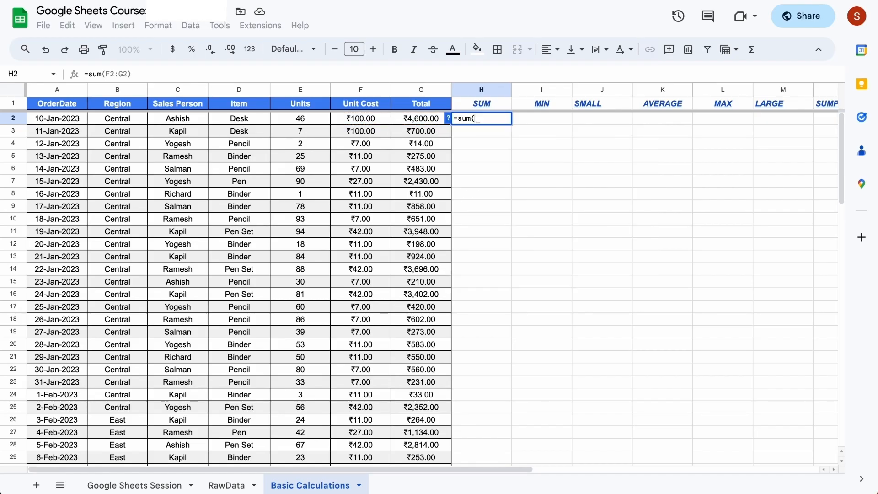
click(427, 121)
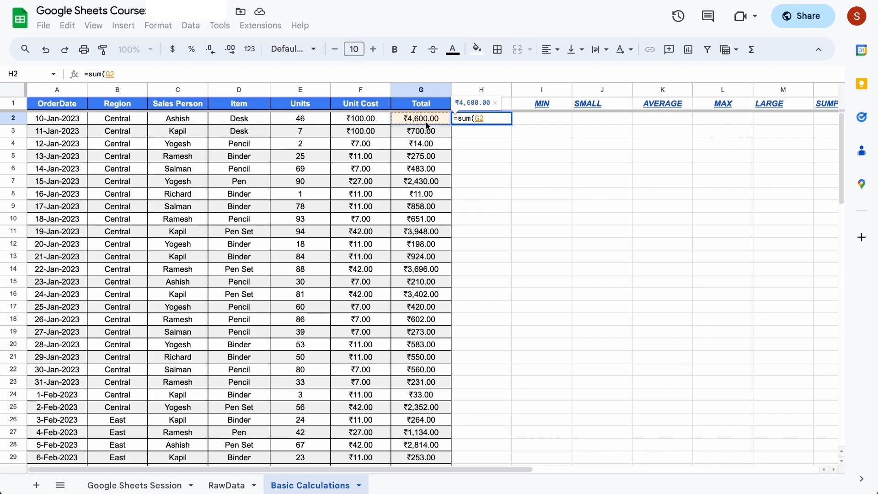
key(ctrl+shift+Down)
text())
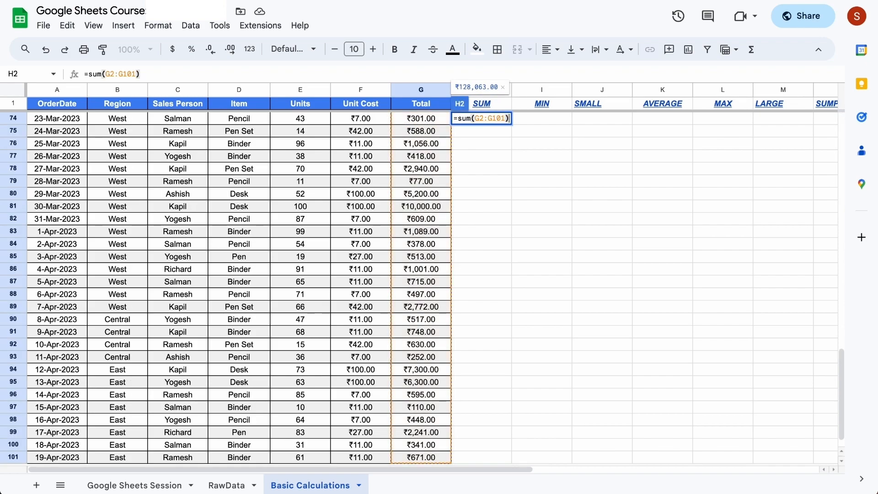
key(Return)
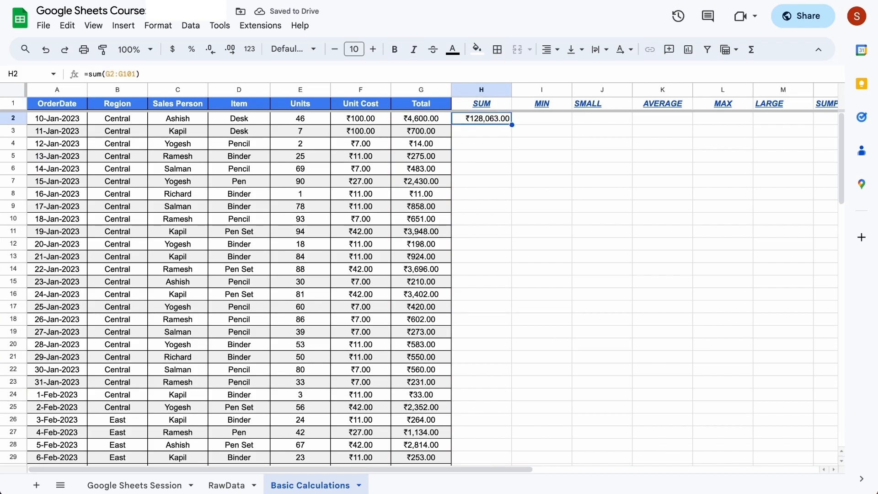
key(ctrl+b)
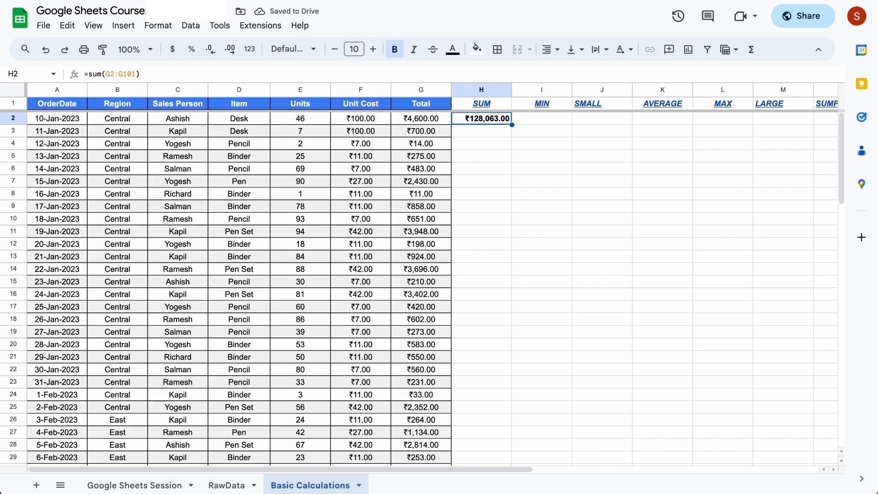
Select the Total values in G2:G101 to check their sum against the formula's result
click(420, 118)
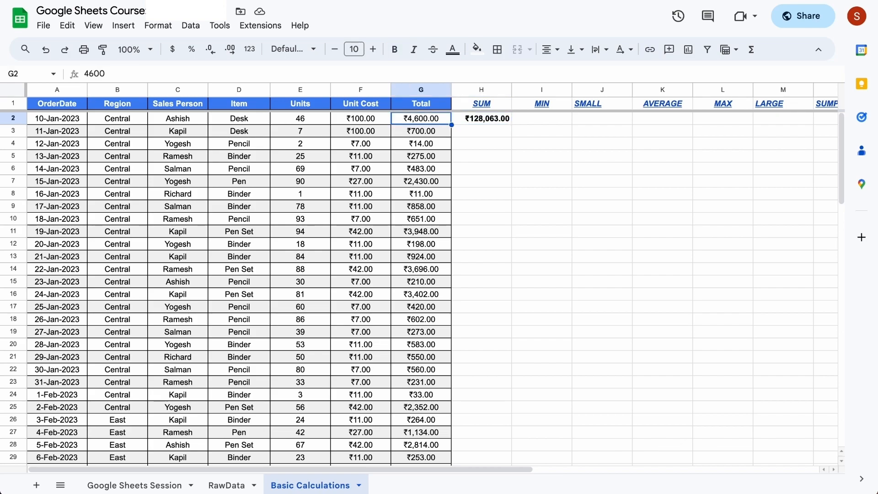
key(ctrl+shift+Down)
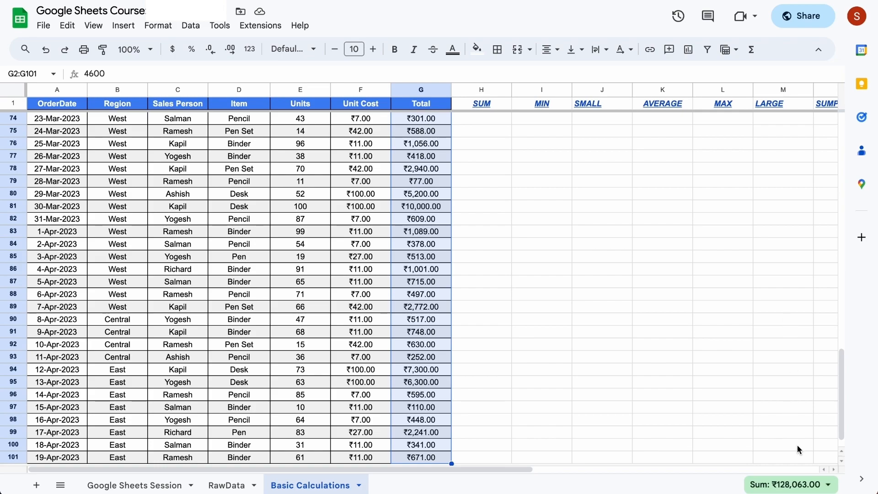
click(502, 104)
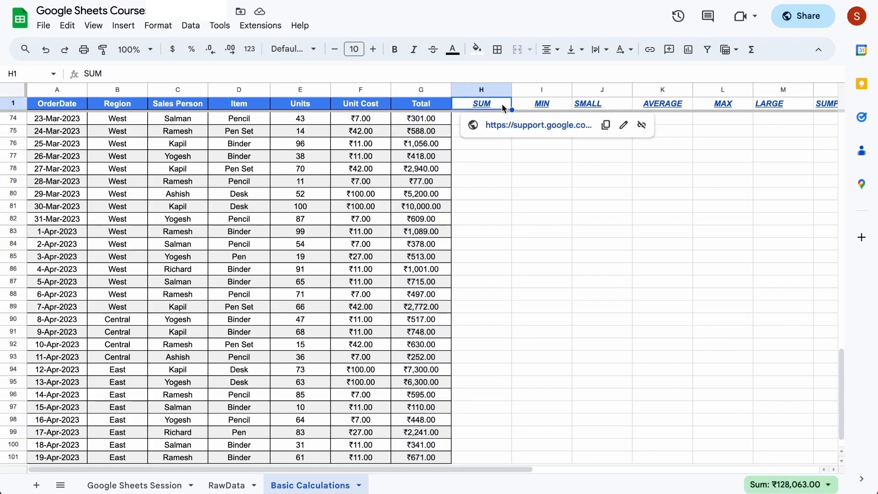
Change the formula in H2 to =sum(G2:G) so the range covers the whole column from row 2 down
key(Down)
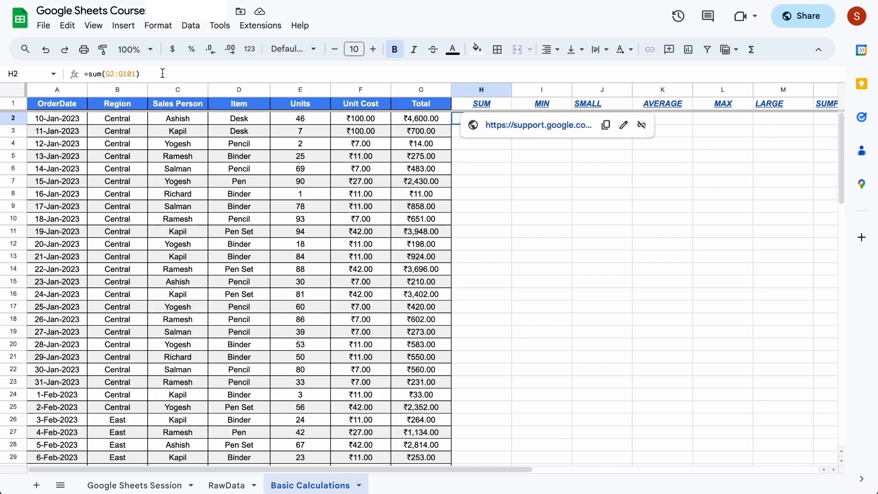
click(136, 74)
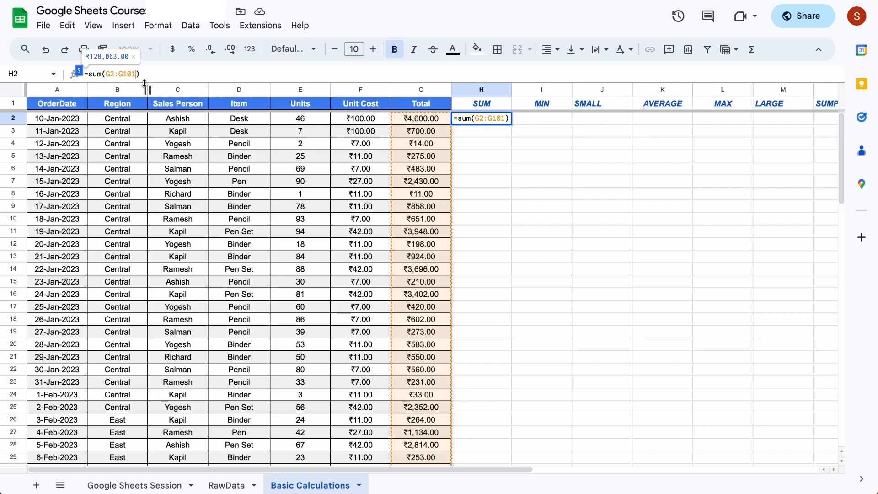
key(BackSpace)
key(BackSpace)
key(BackSpace)
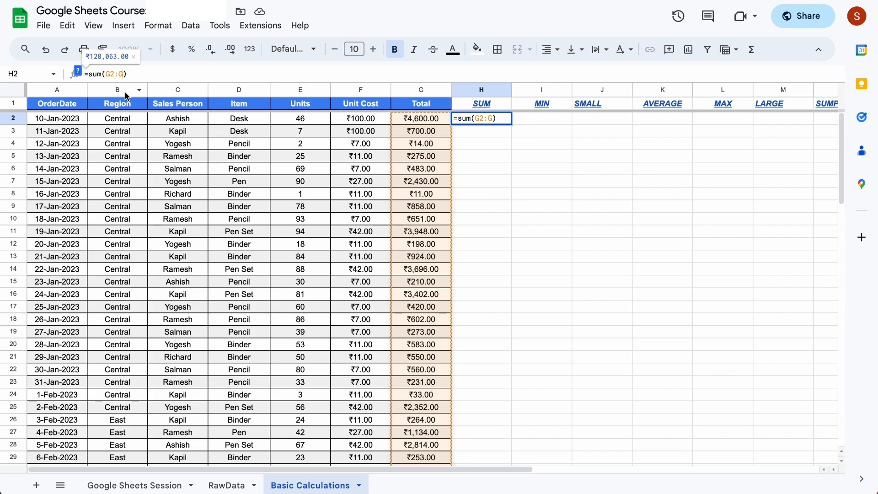
key(Return)
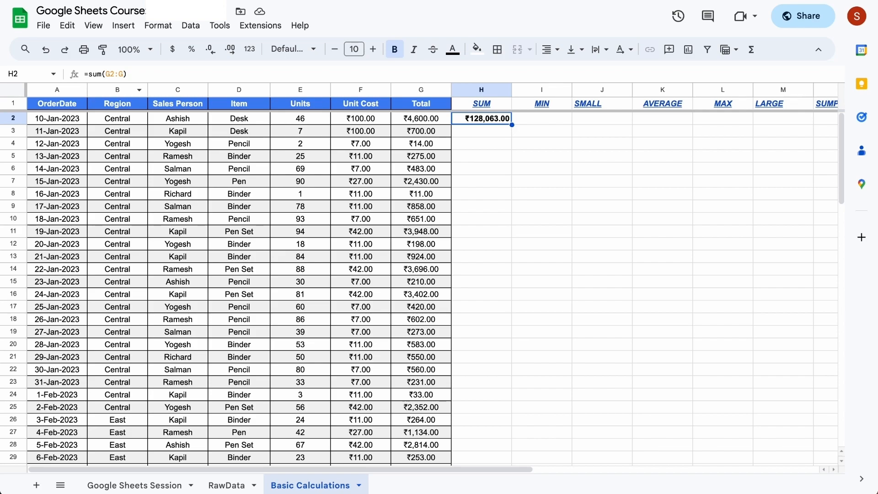
Go through the row 2 entries of the sales table, including the date, region, sales person and item
key(Left)
key(Left)
key(Left)
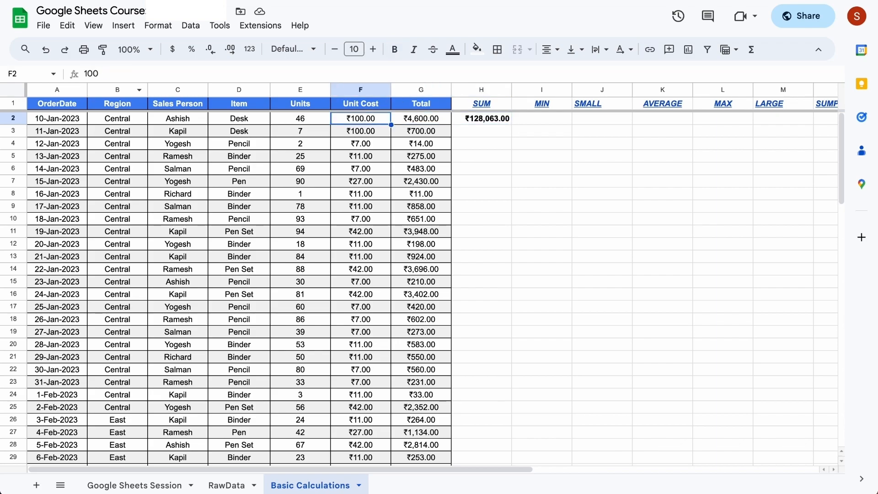
key(Up)
key(Down)
key(Left)
key(Left)
key(Left)
key(Left)
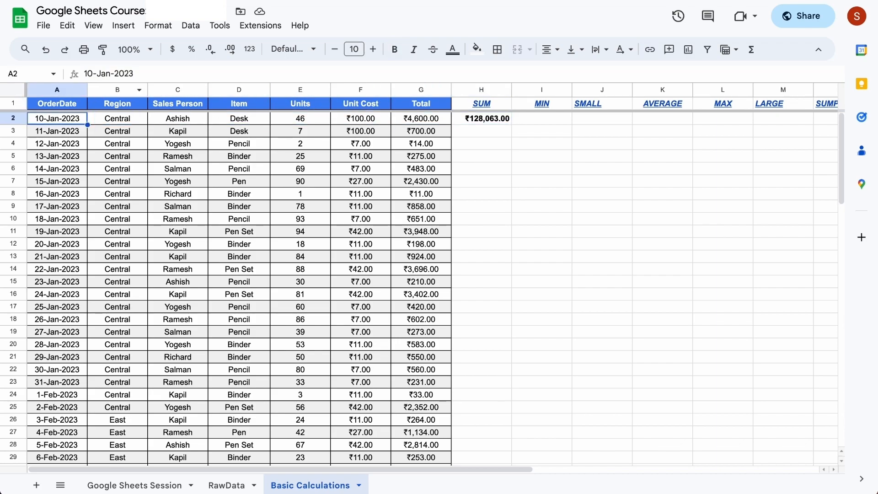
click(128, 121)
click(191, 123)
click(239, 122)
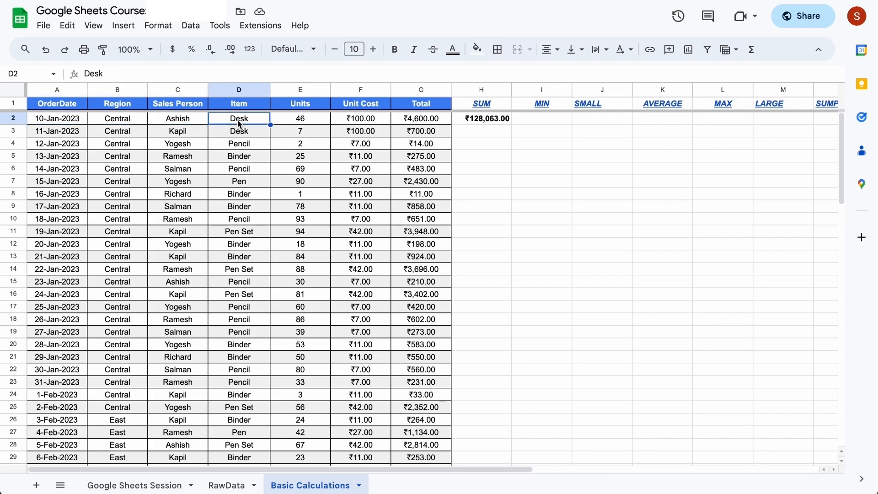
Go through the Units, Unit Cost and Total entries in row 2 of the sales table
click(311, 121)
click(369, 122)
click(429, 125)
click(305, 120)
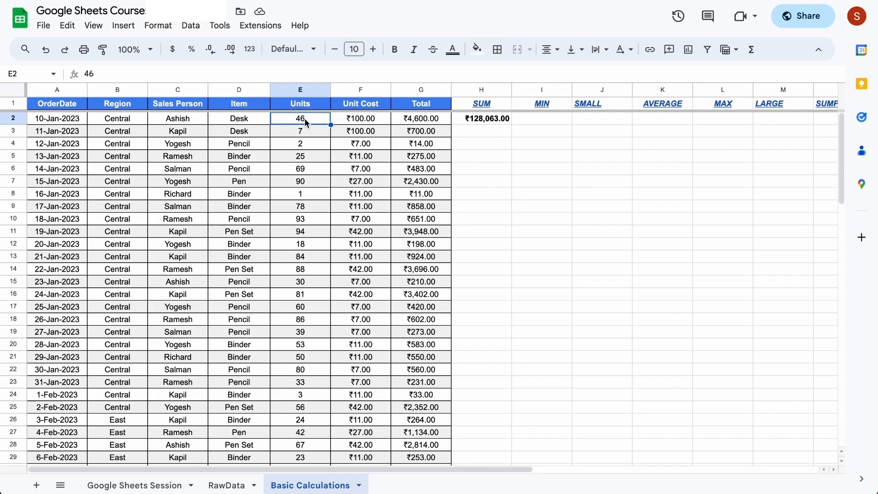
key(Right)
key(Right)
key(Right)
key(Right)
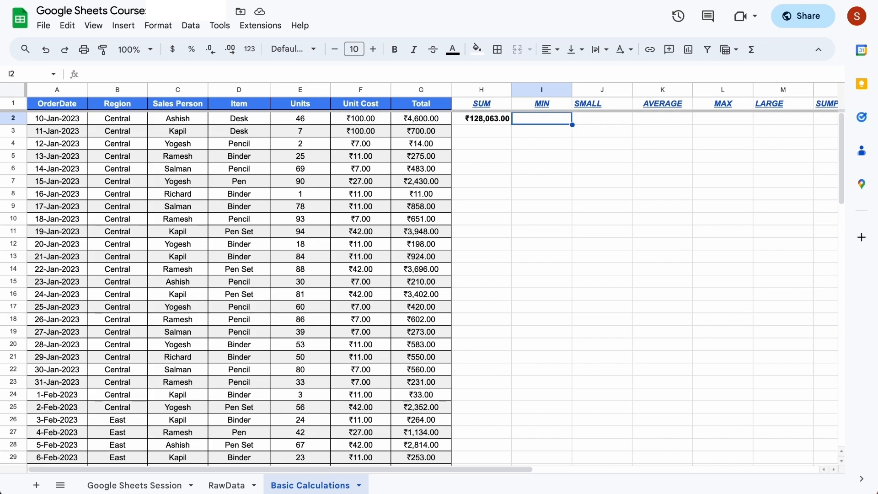
text(=)
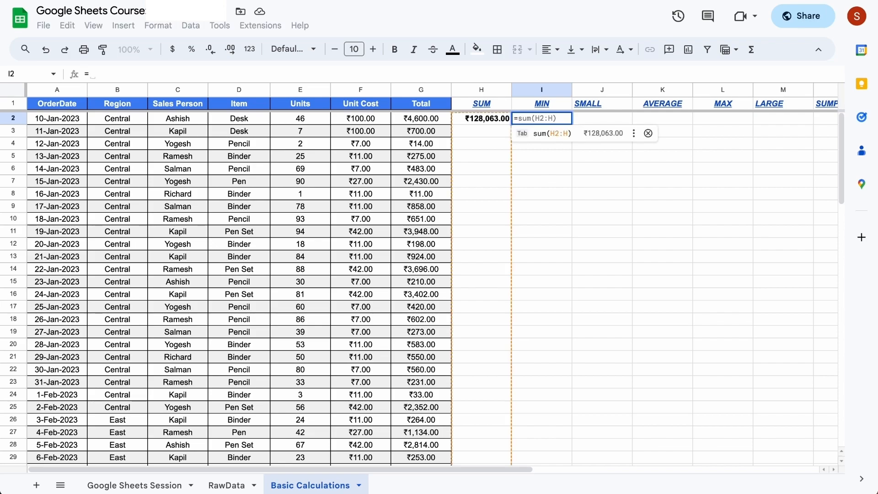
key(Escape)
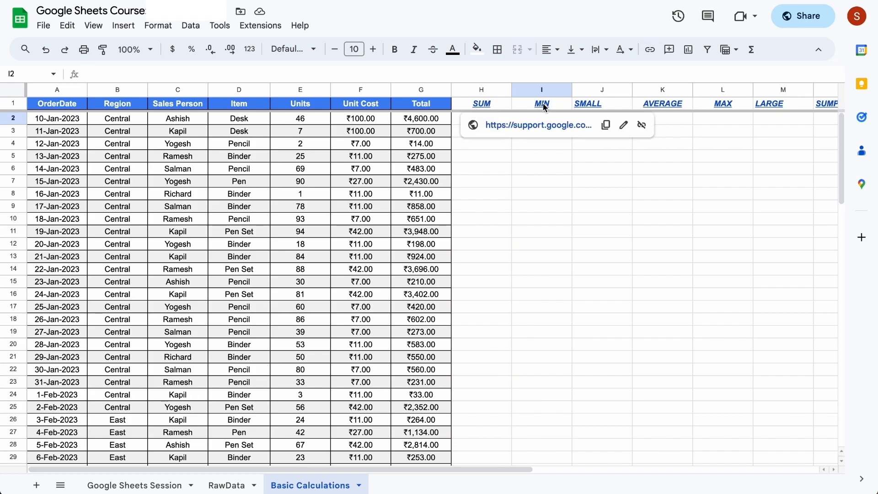
Open the help article linked from the MIN header in I1
click(561, 107)
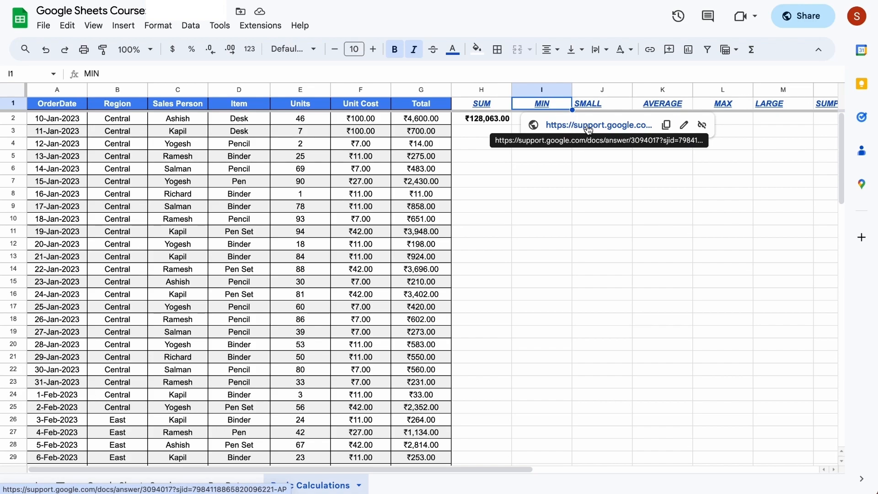
click(625, 129)
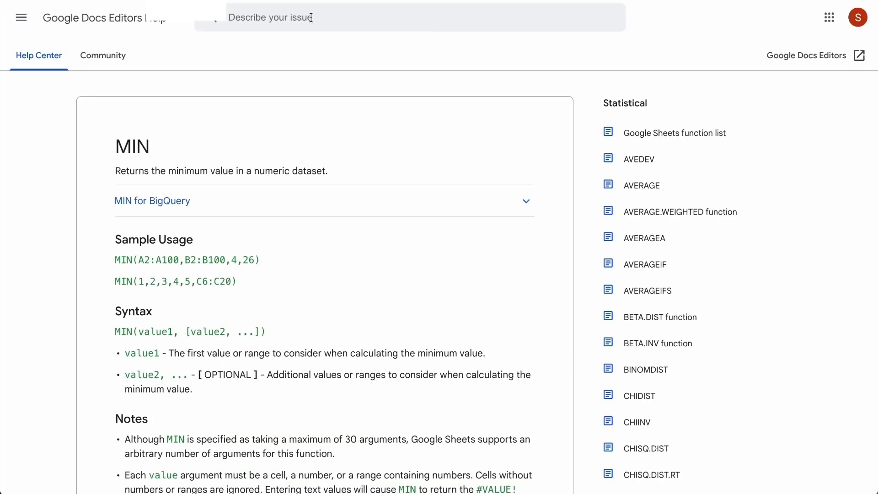
key(ctrl+shift+Tab)
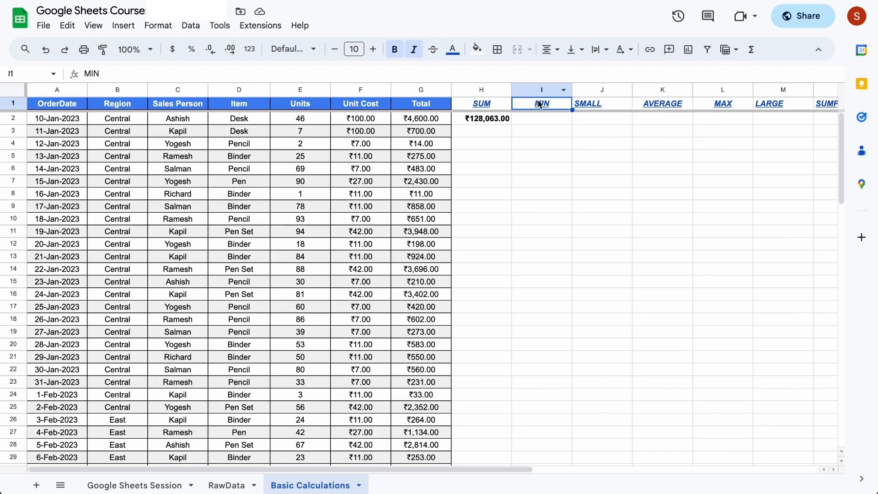
mouse_move(541, 106)
click(563, 131)
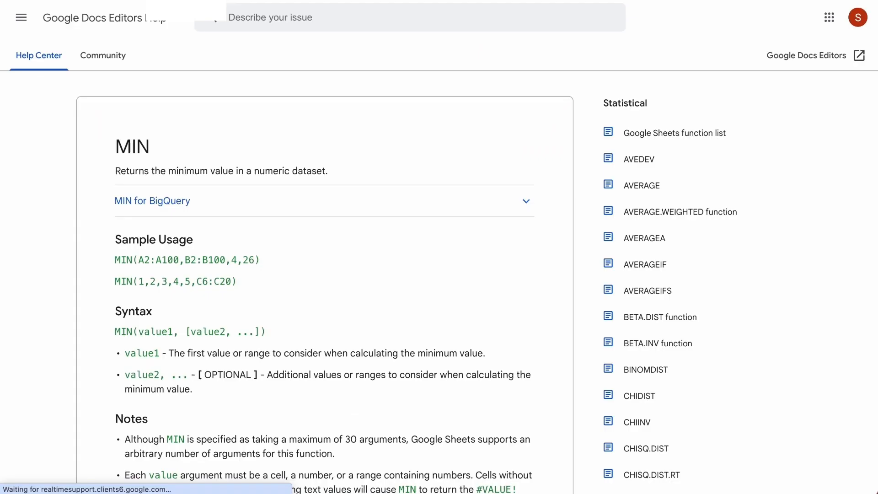
Read the MIN article's sample usage, syntax, notes and examples, and return to the spreadsheet
scroll(301, 266, down, 3)
scroll(301, 274, up, 3)
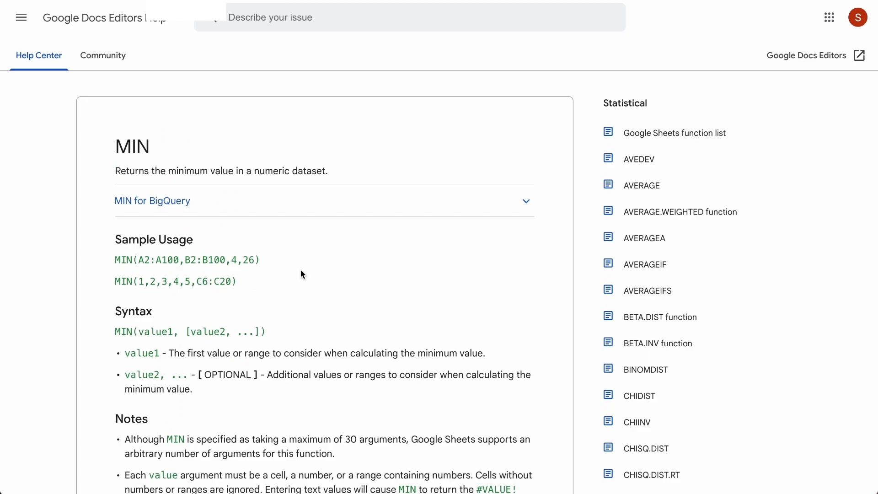
scroll(301, 274, down, 5)
scroll(301, 271, up, 2)
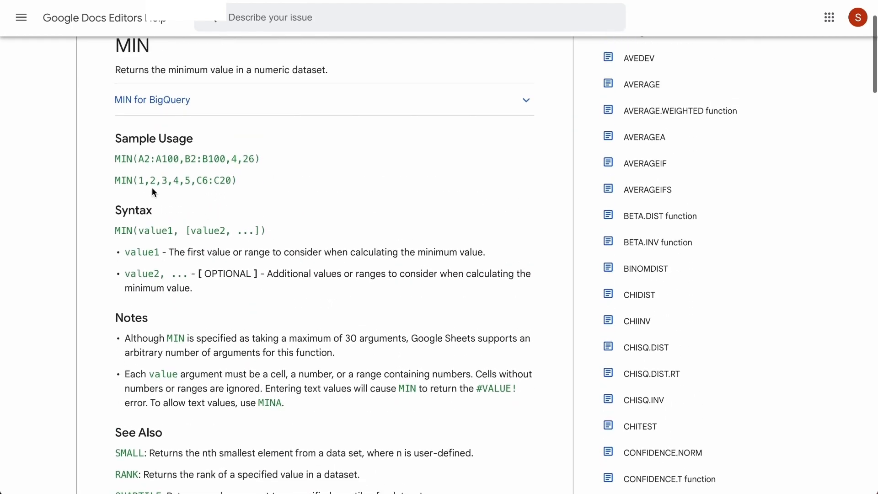
scroll(281, 260, down, 8)
scroll(281, 259, down, 7)
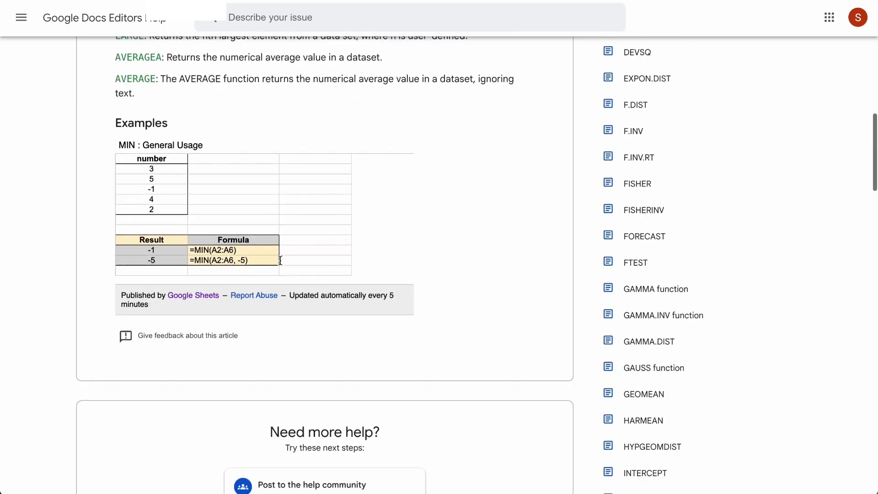
scroll(280, 260, up, 3)
scroll(280, 260, down, 2)
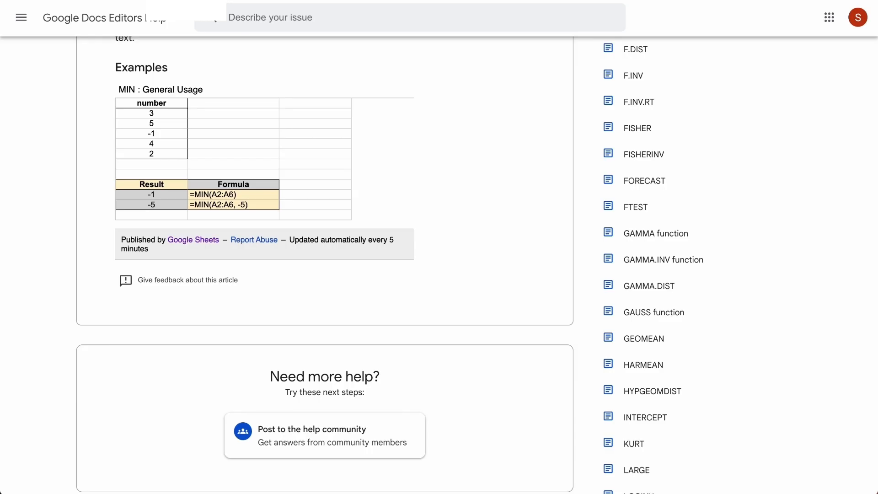
key(super+w)
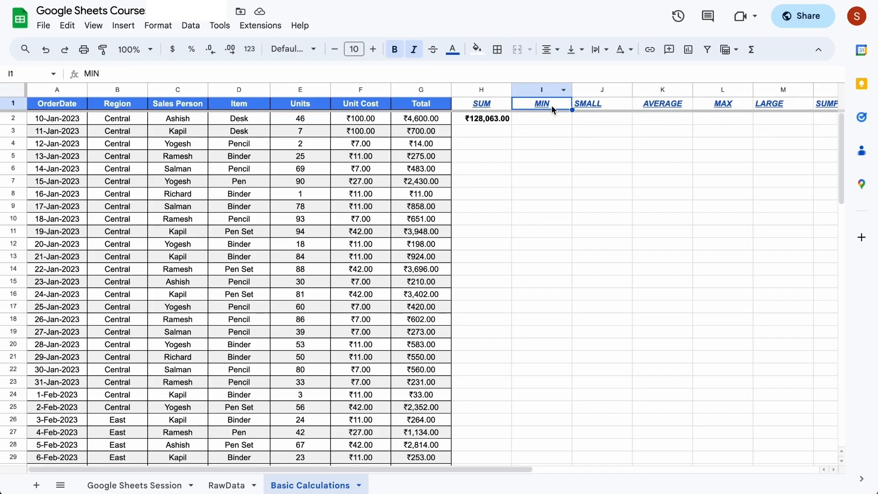
Enter the formula =MIN(E2:E101) in I2 under the MIN header to find the smallest Units value
click(541, 169)
click(539, 118)
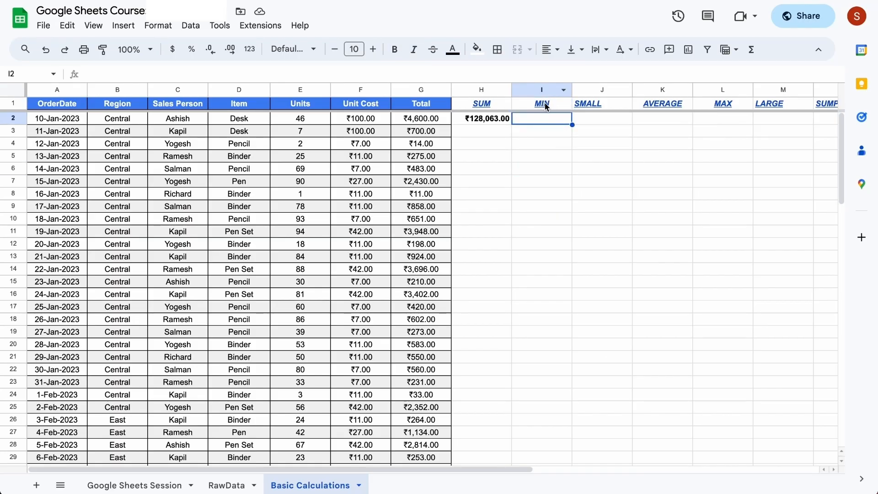
mouse_move(546, 104)
click(315, 124)
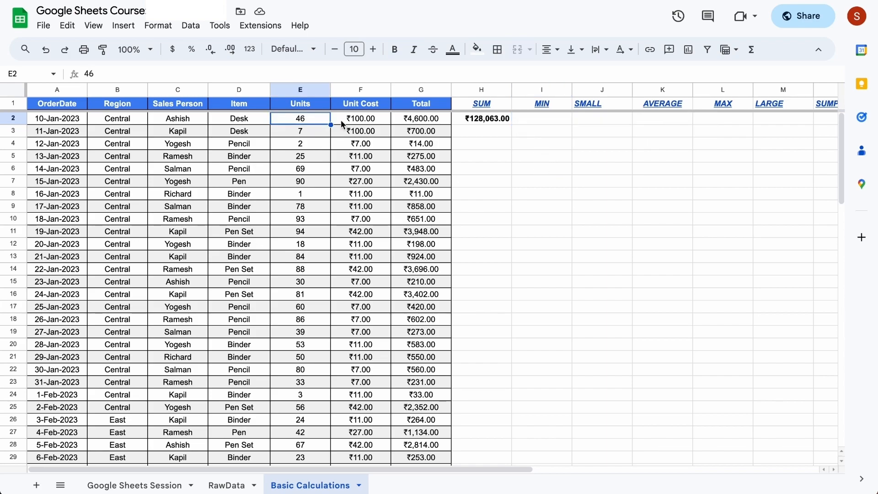
click(544, 122)
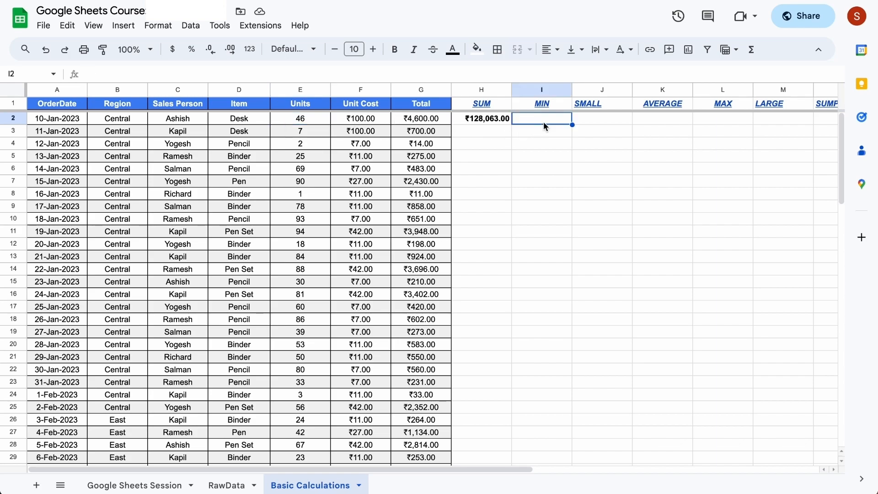
text(=)
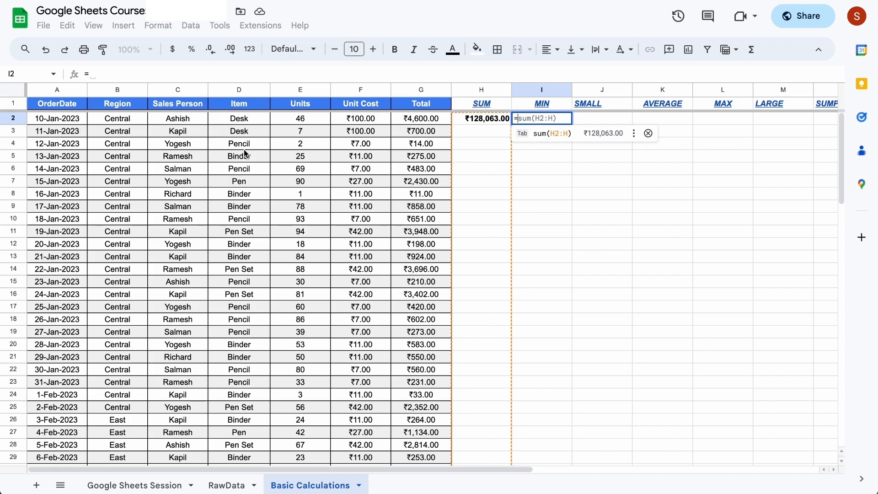
text(min)
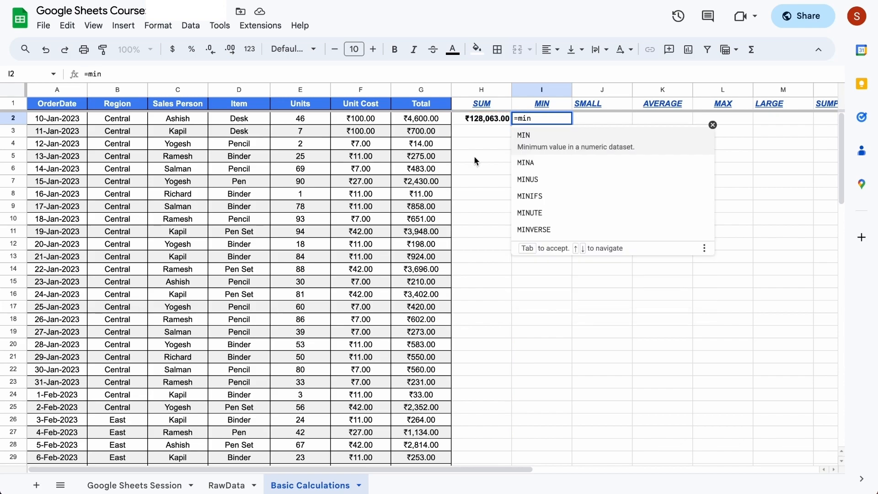
click(536, 141)
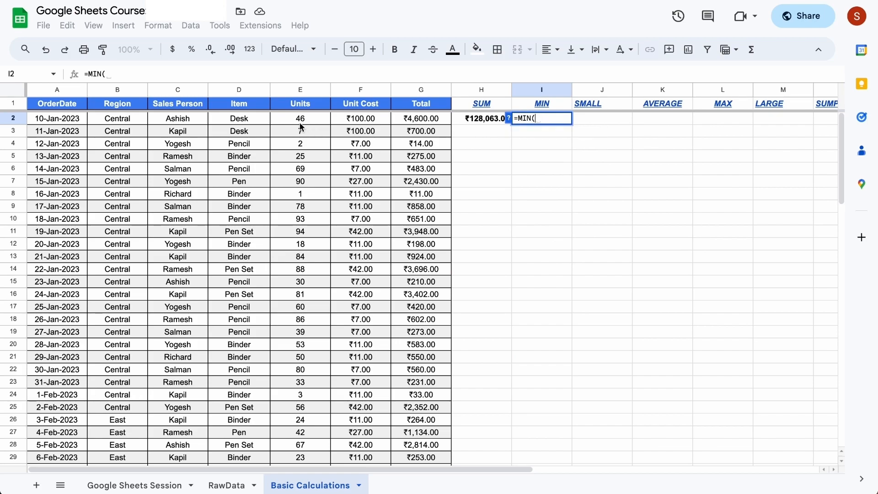
click(316, 118)
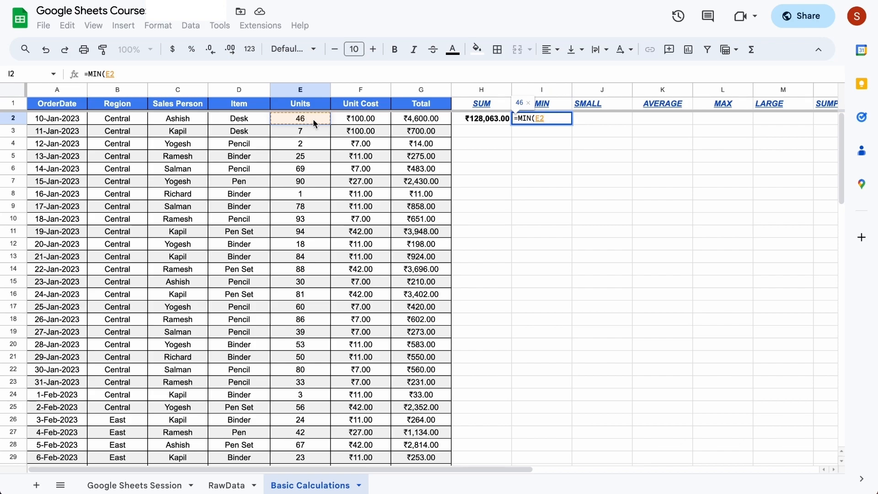
key(ctrl+shift+Down)
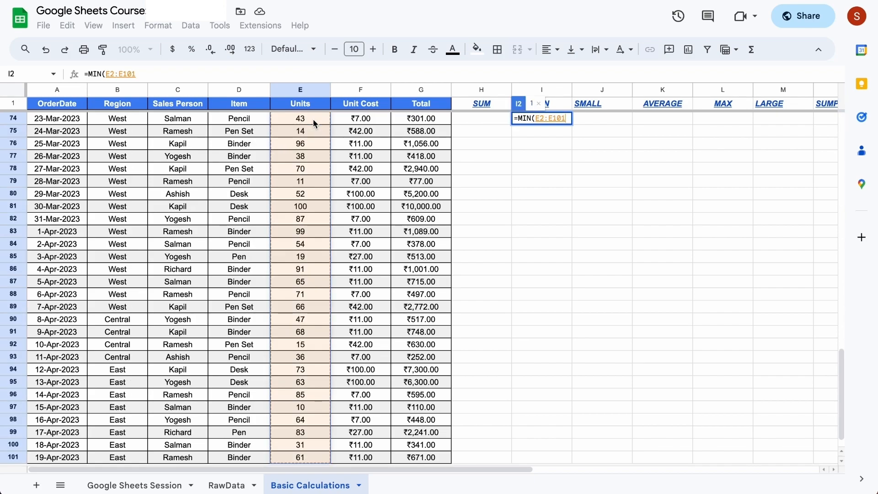
text())
key(Return)
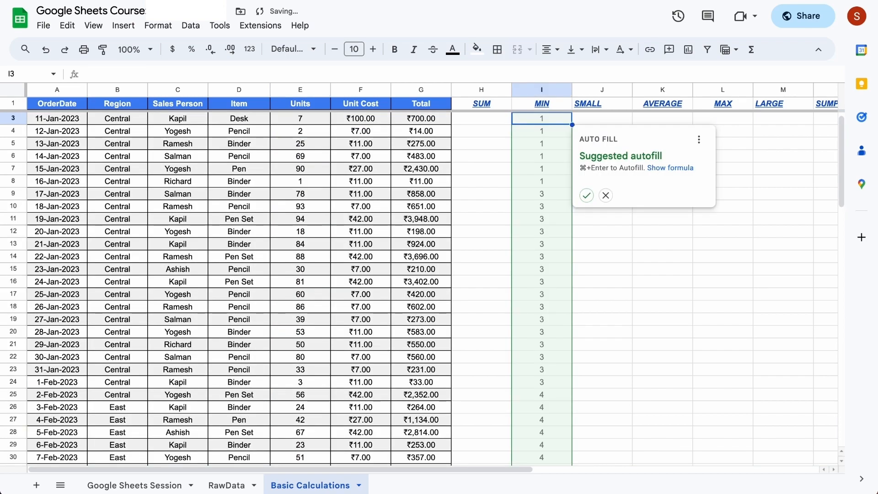
key(Up)
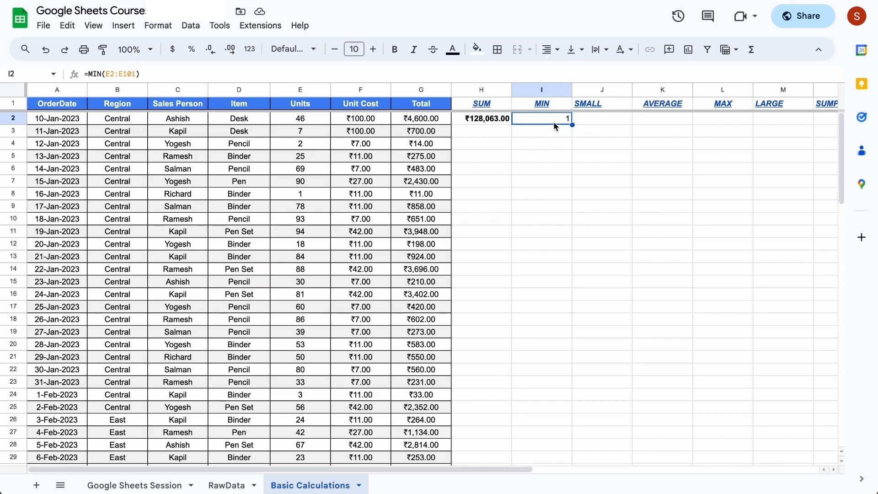
Try the formula =SMALL(E2:E101) in J2 under the SMALL header, giving only the Units range
click(599, 120)
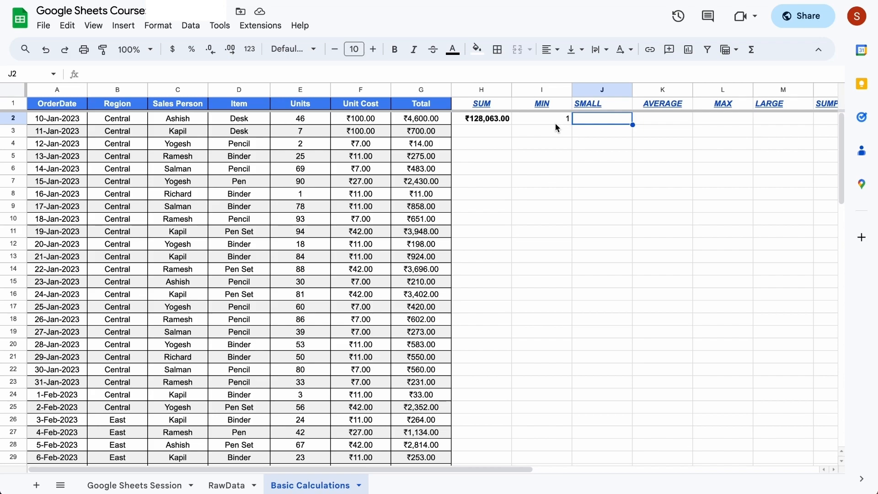
click(311, 120)
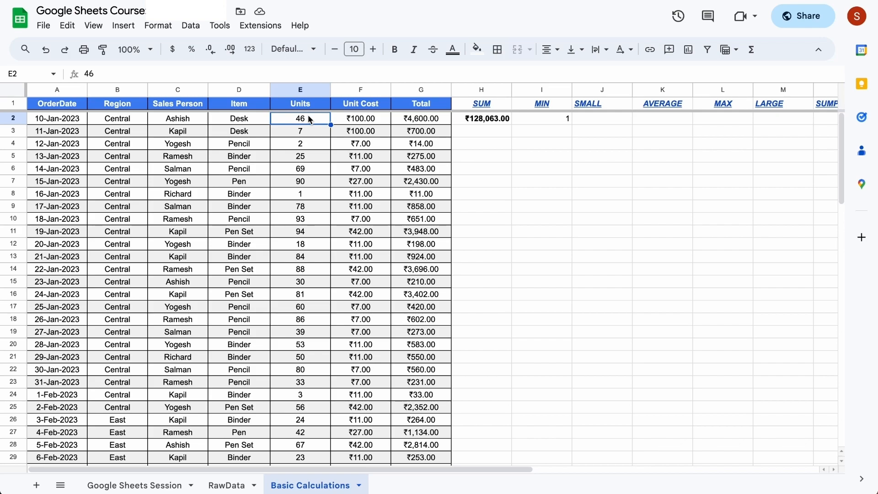
click(607, 121)
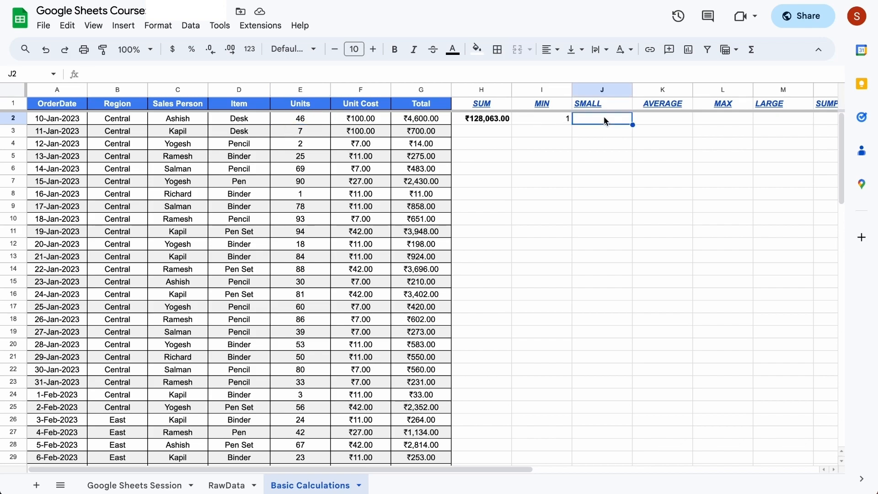
text(=)
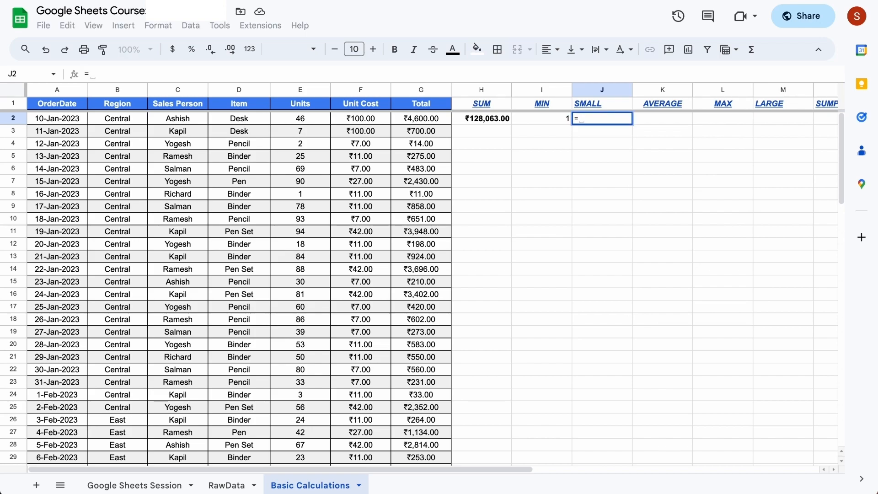
text(sma)
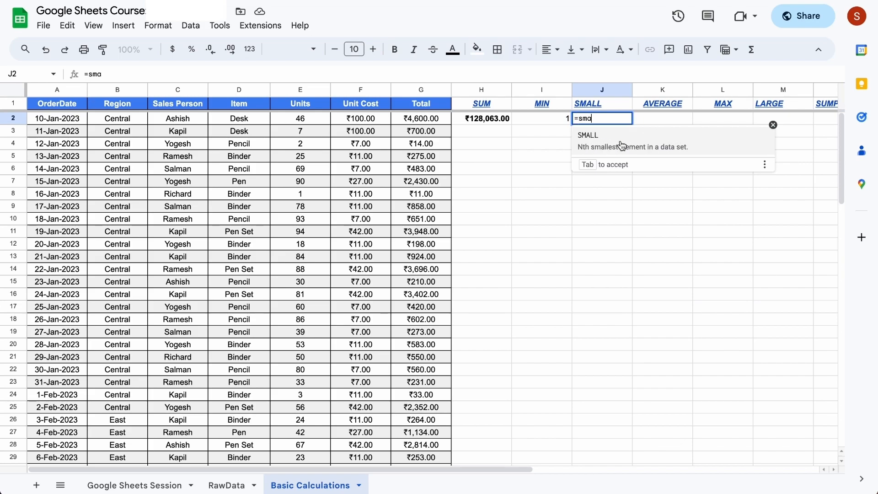
click(595, 145)
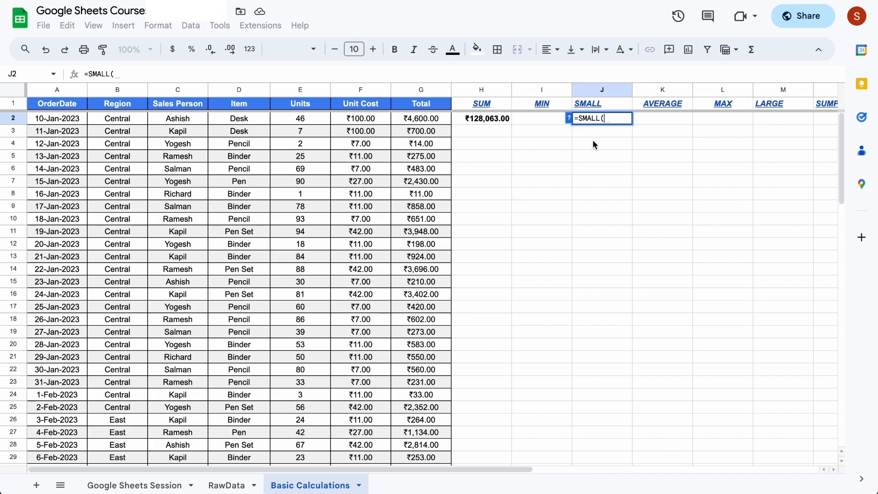
click(319, 120)
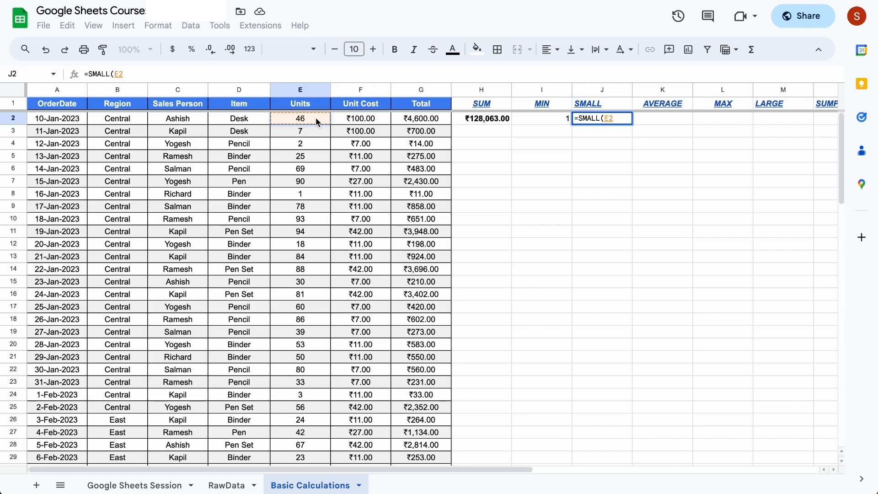
key(ctrl+shift+Down)
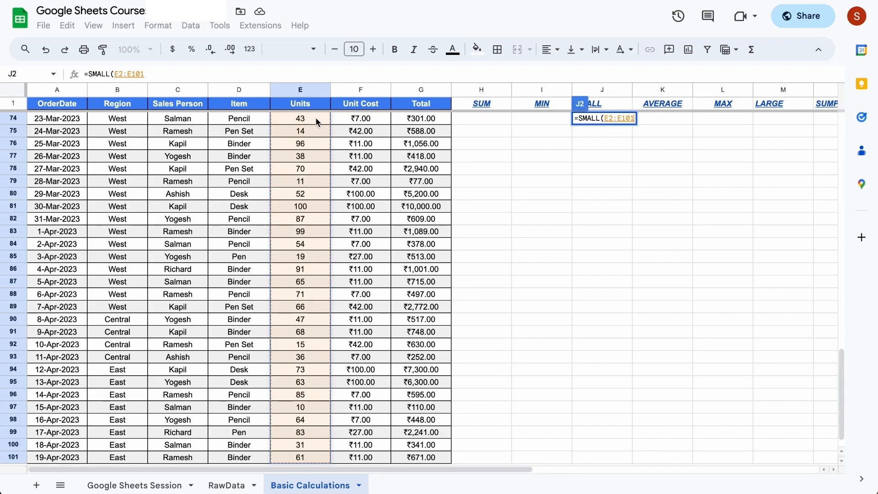
text())
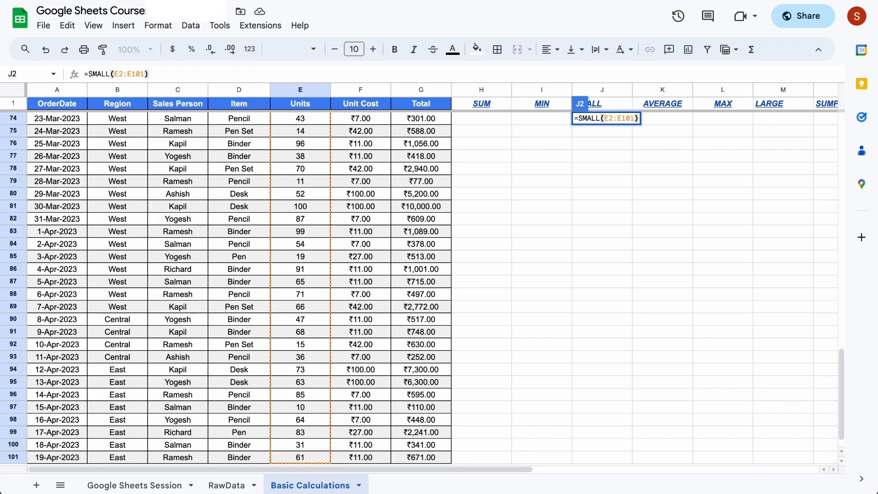
key(Return)
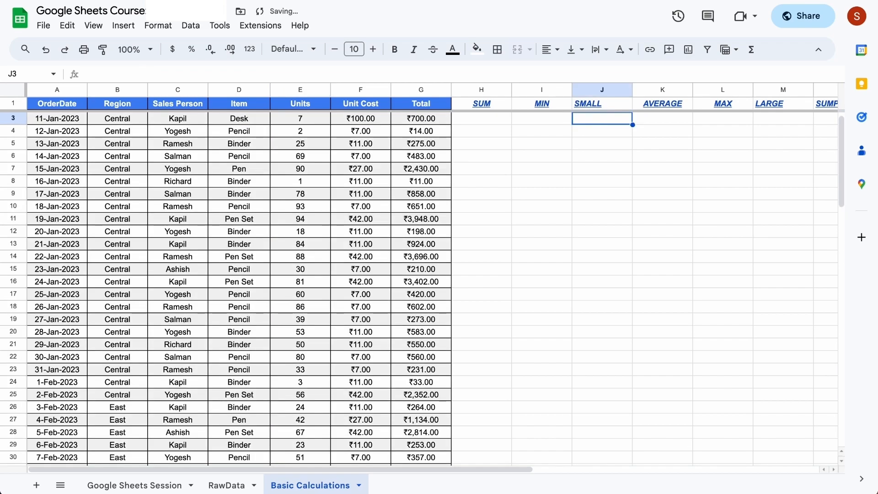
Rebuild the formula in J2 as =SMALL(E2:E101,) using the Units range and leaving the second argument empty
key(Up)
key(Return)
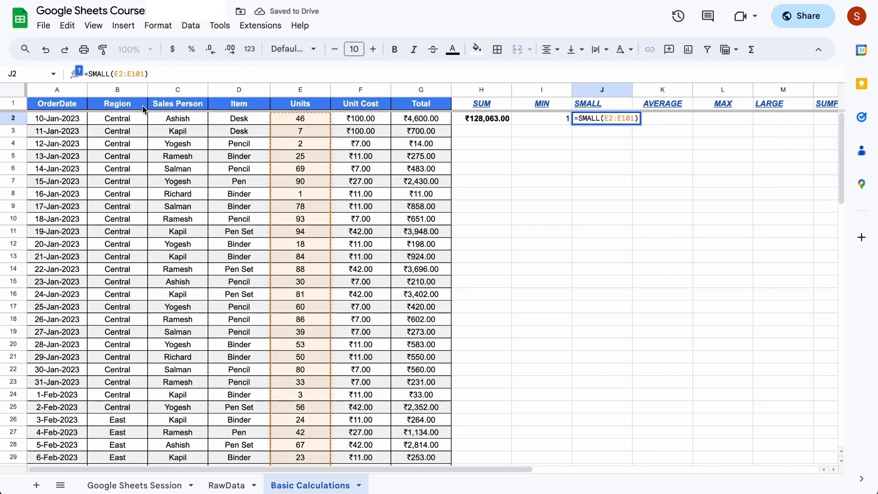
text(,)
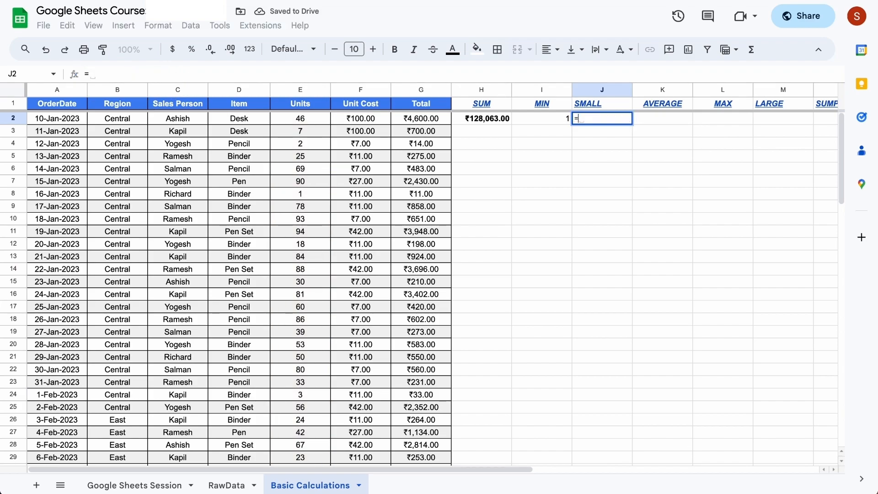
text(small)
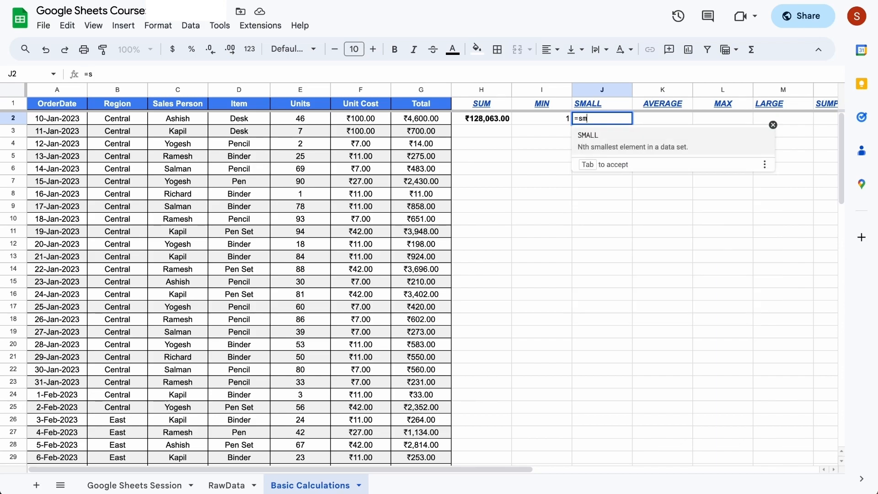
key(Tab)
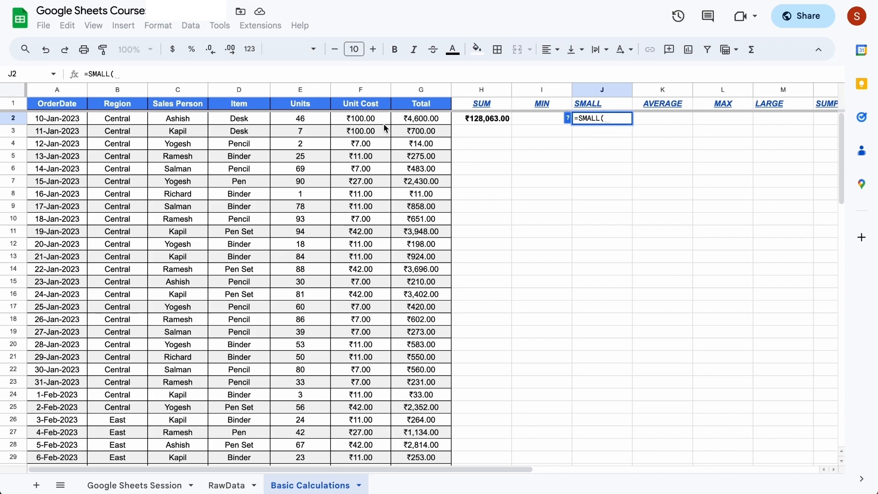
click(319, 122)
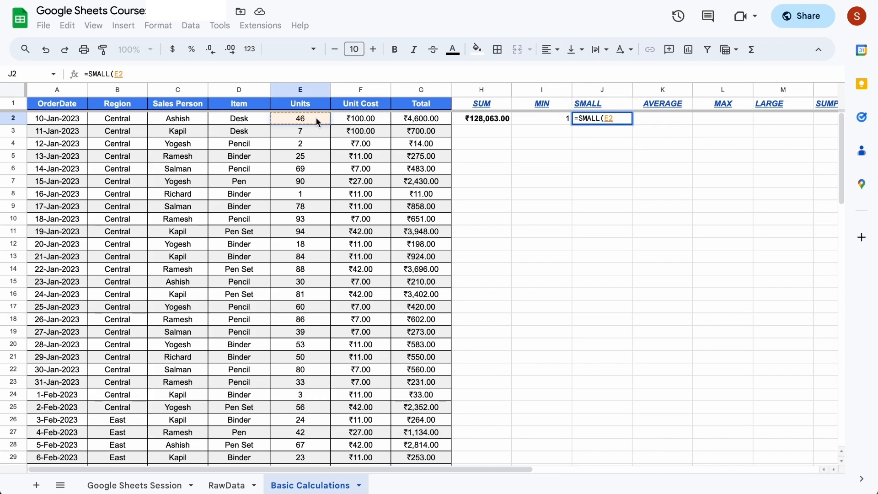
key(ctrl+shift+Down)
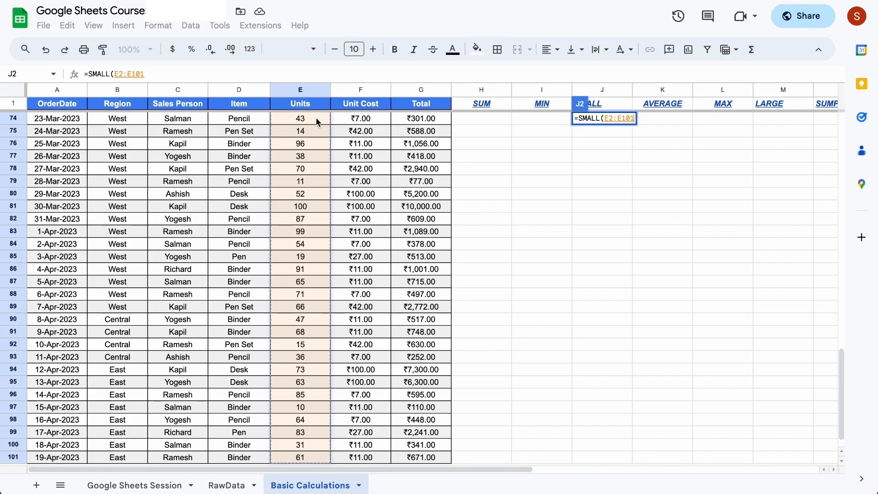
text(,)
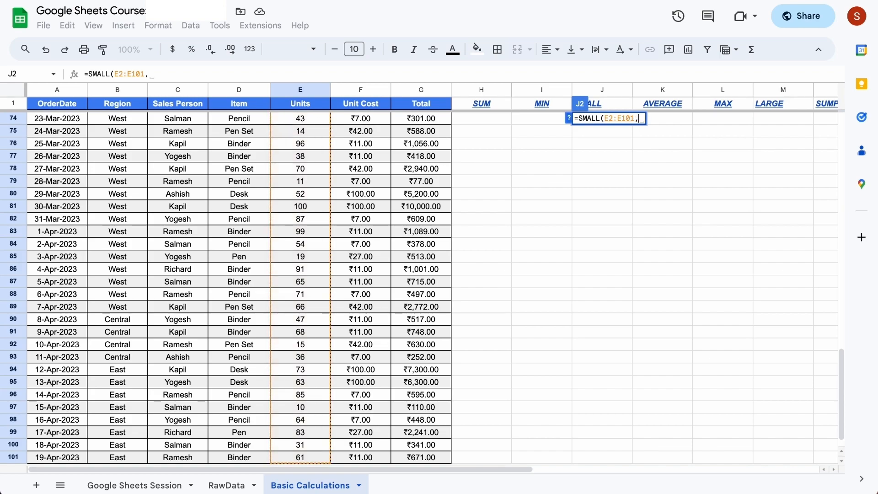
click(612, 106)
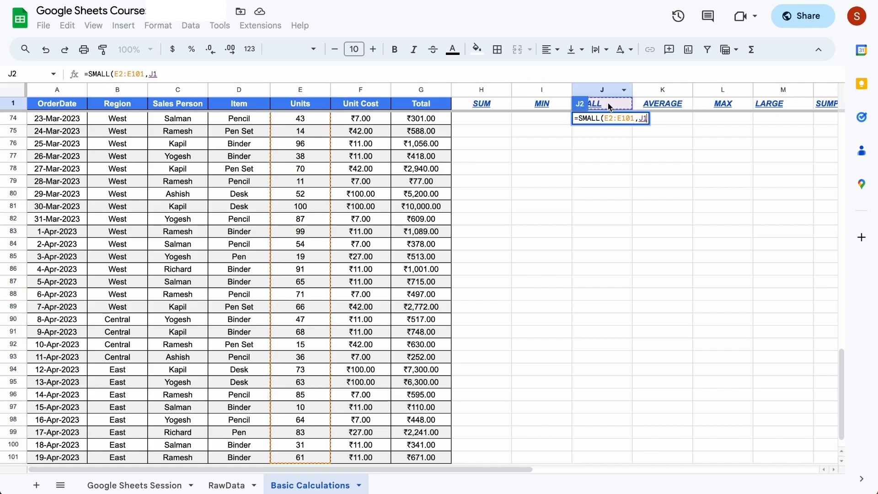
key(BackSpace)
key(BackSpace)
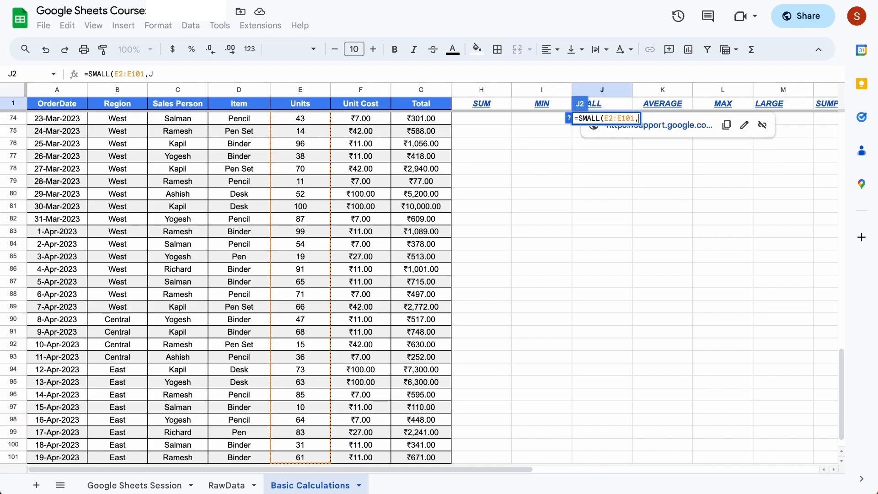
key(Escape)
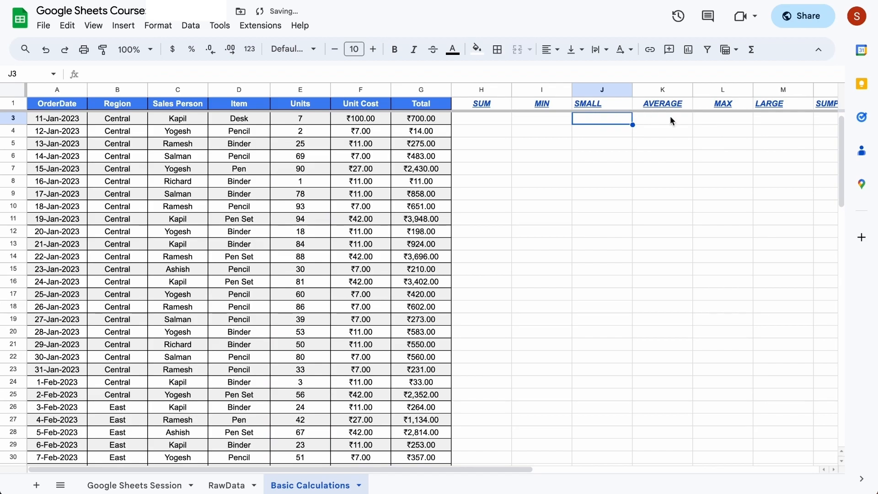
Open the help article linked from the SMALL header, review its syntax and sample usage, and return to the spreadsheet
click(600, 106)
click(659, 125)
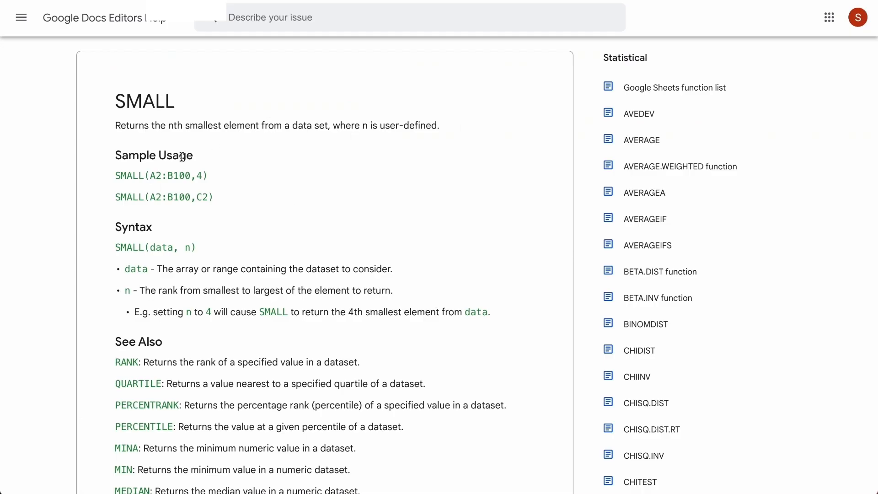
drag(117, 247, 181, 252)
double_click(187, 247)
drag(151, 197, 203, 198)
double_click(203, 176)
key(ctrl+shift+Tab)
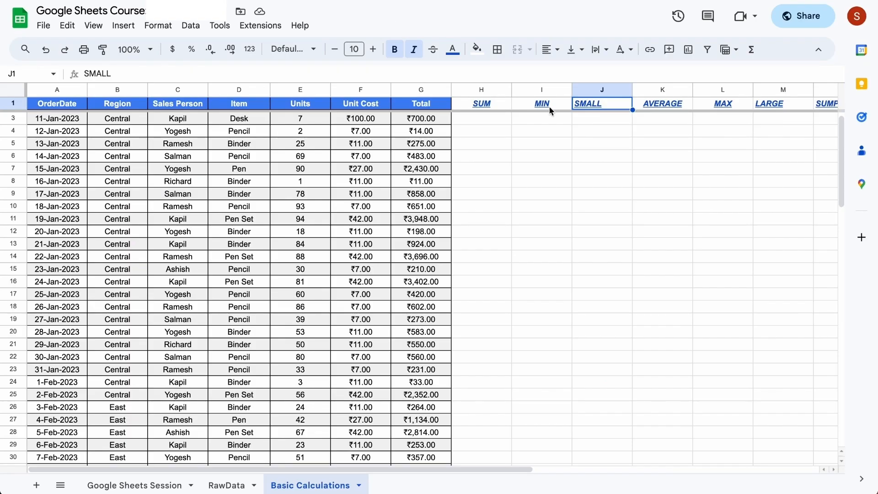
Complete the formula in J2 as =SMALL(E2:E101,5) to return the fifth smallest Units value
click(603, 115)
key(Up)
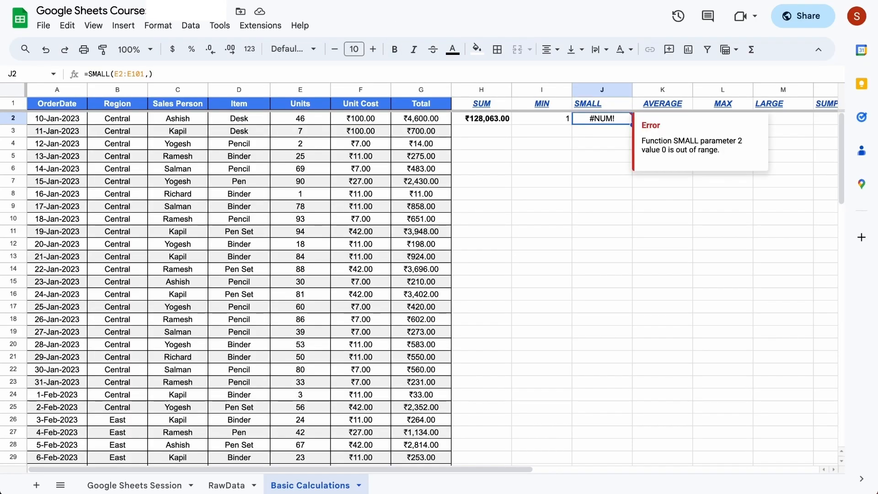
click(146, 74)
text(,5)
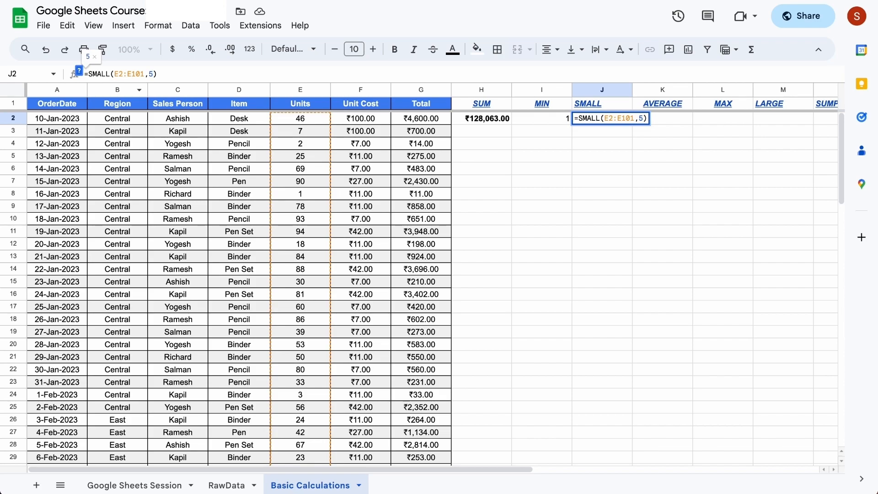
key(Return)
key(Up)
key(Up)
key(Down)
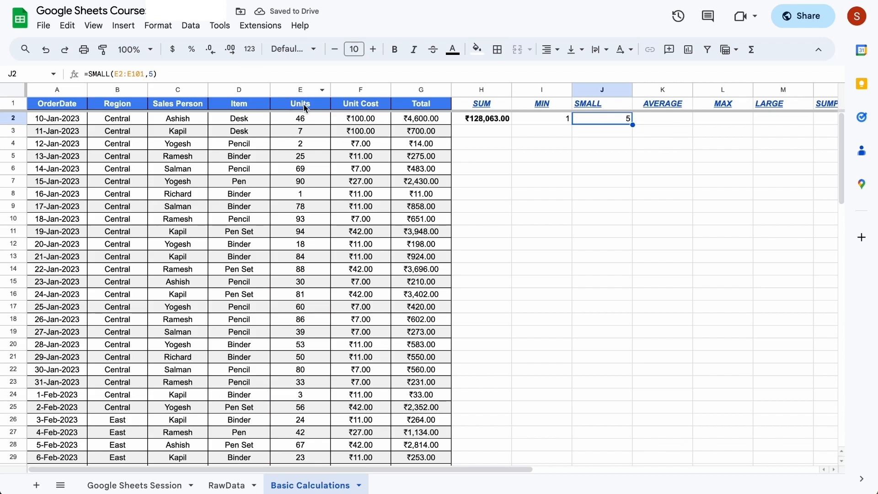
click(280, 102)
click(606, 118)
click(320, 107)
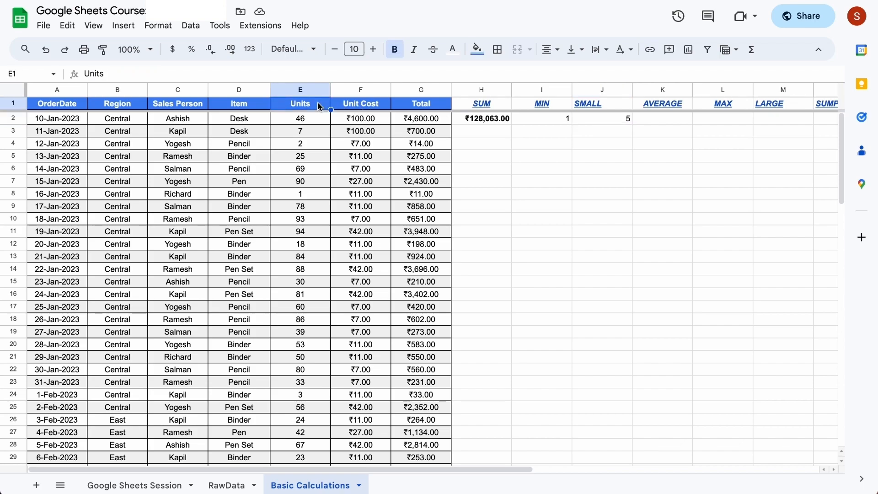
key(Right)
key(Right)
key(Left)
key(Left)
key(Left)
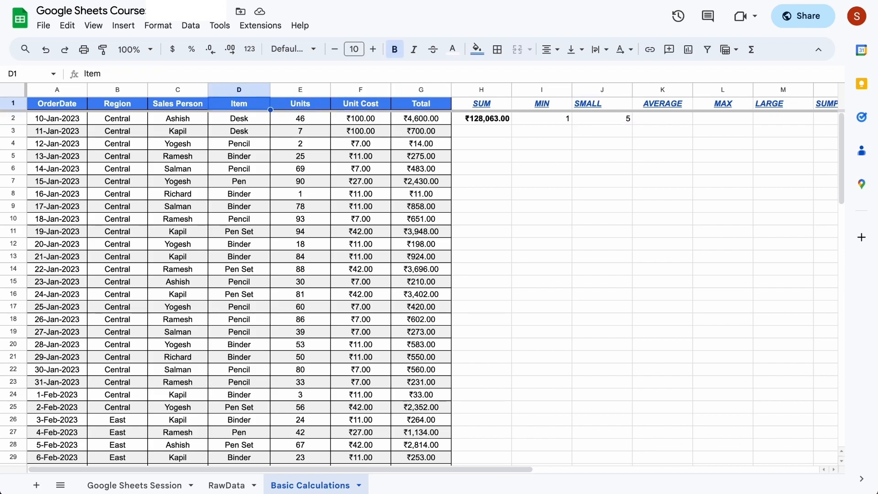
key(Left)
key(Left)
key(Left)
key(shift+Right)
key(shift+Right)
key(shift+Right)
key(shift+Right)
key(shift+Right)
key(shift+Right)
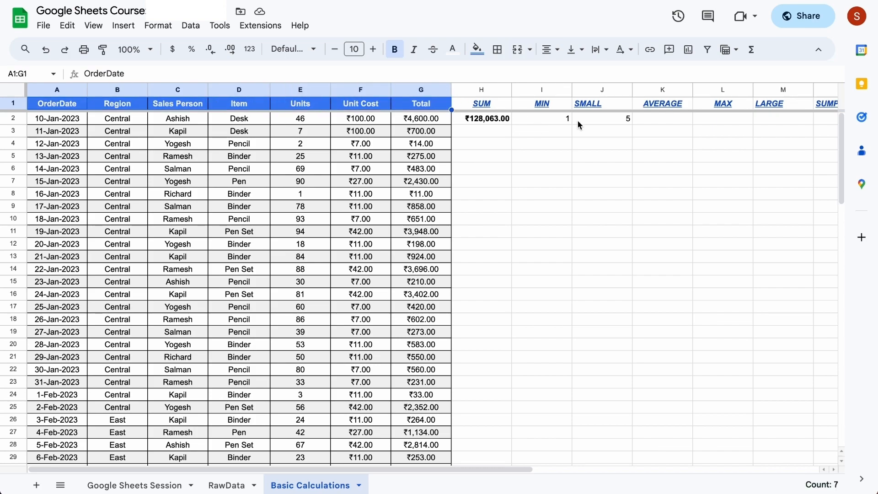
click(611, 115)
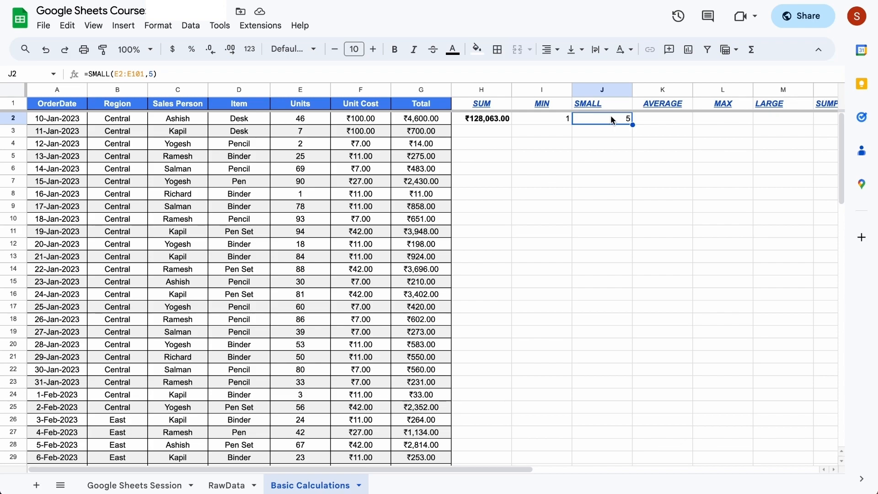
Add a filter to the table's header row A1:G1 and sort the data by Units from A to Z
click(48, 106)
key(ctrl+shift+Right)
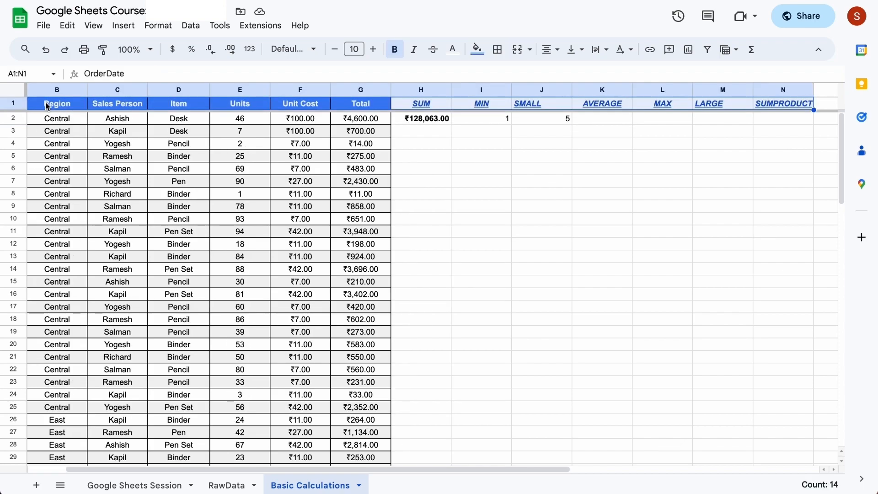
key(shift+Left)
key(shift+Left)
key(shift+Left)
key(shift+Left)
key(shift+Left)
key(shift+Left)
key(shift+Left)
key(shift+Left)
key(shift+Right)
scroll(248, 175, left, 2)
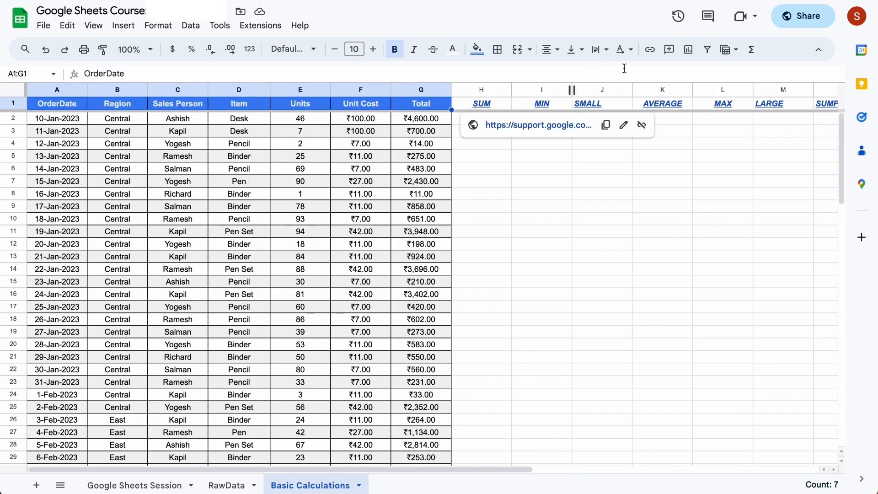
click(712, 54)
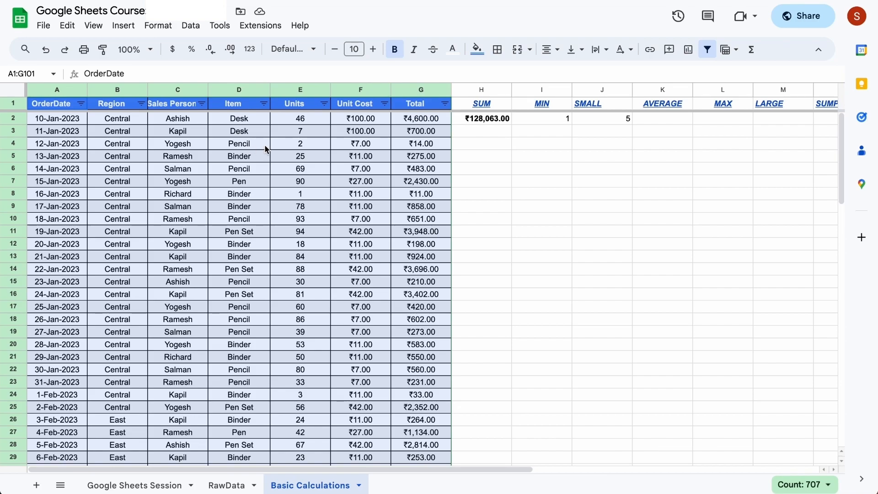
click(325, 105)
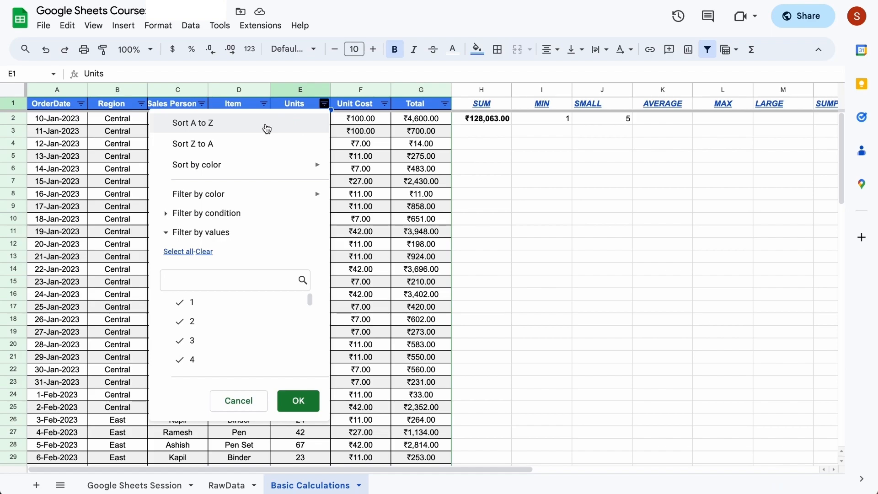
click(268, 123)
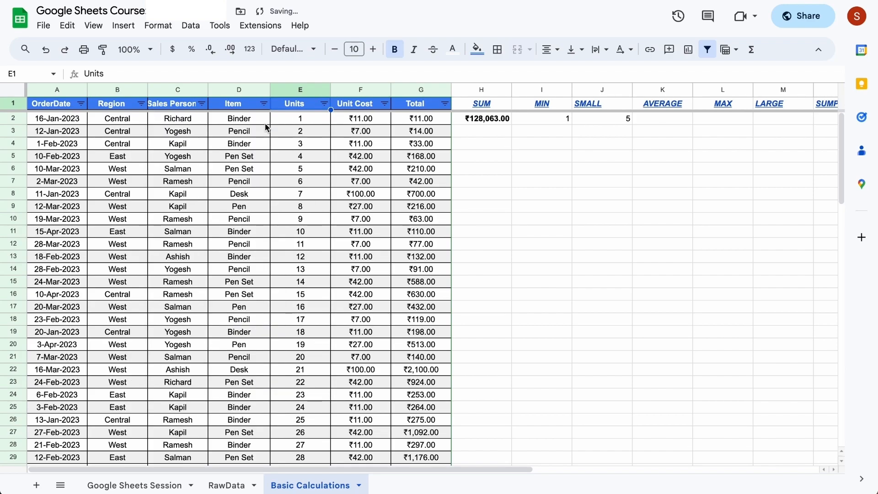
Check the five smallest values in the sorted Units column against the SMALL formula's result in J2
key(Down)
key(Down)
key(Down)
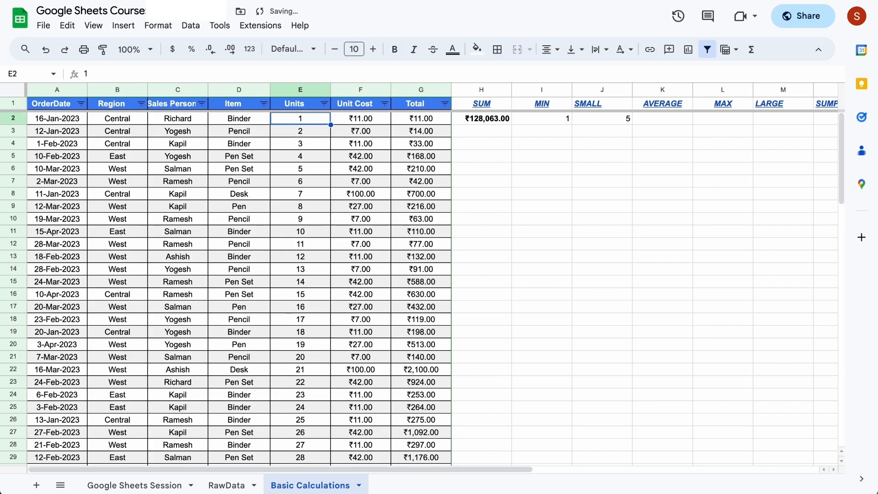
key(Down)
key(Down)
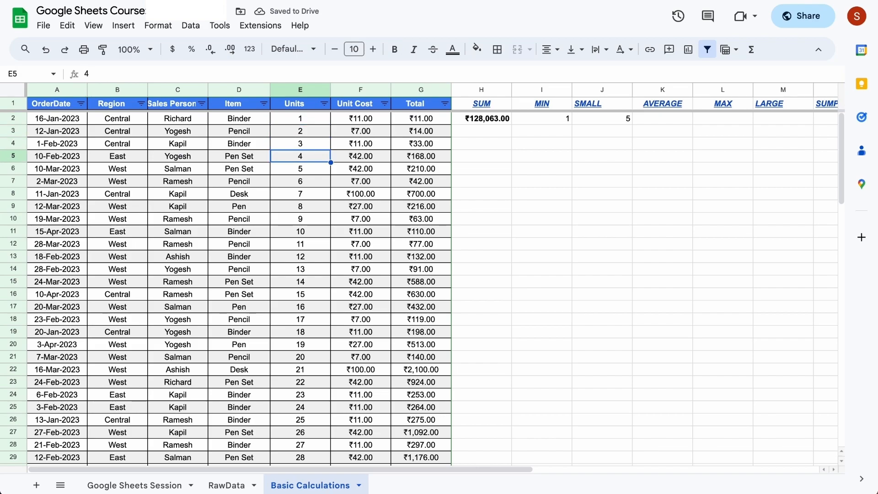
key(shift+Up)
key(shift+Up)
key(shift+Up)
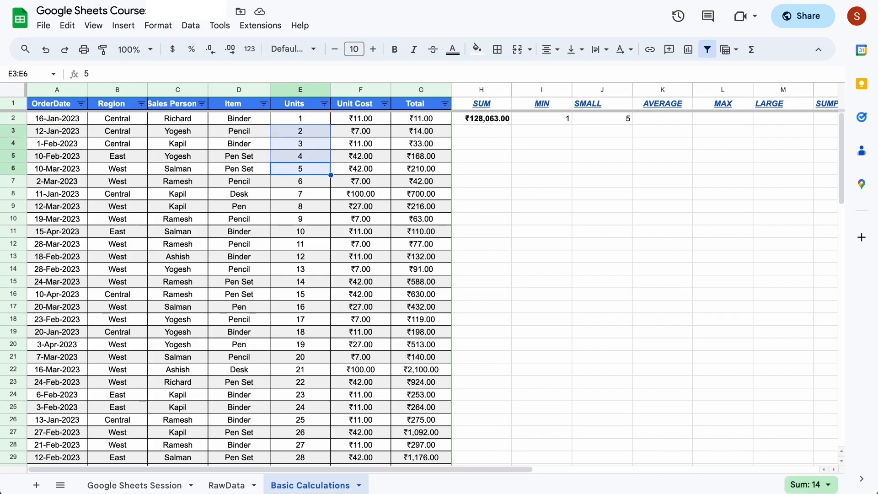
key(Right)
key(Right)
key(Right)
key(Right)
key(Right)
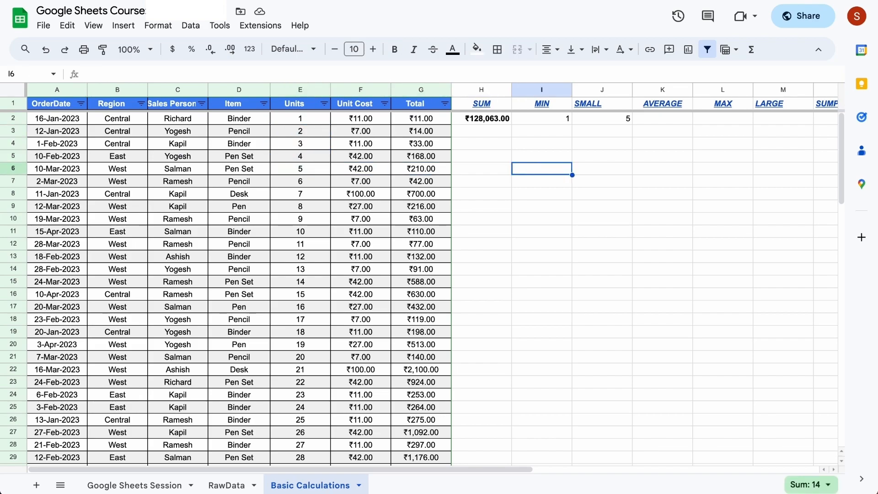
key(Up)
key(Up)
key(Up)
key(Up)
key(Up)
key(Down)
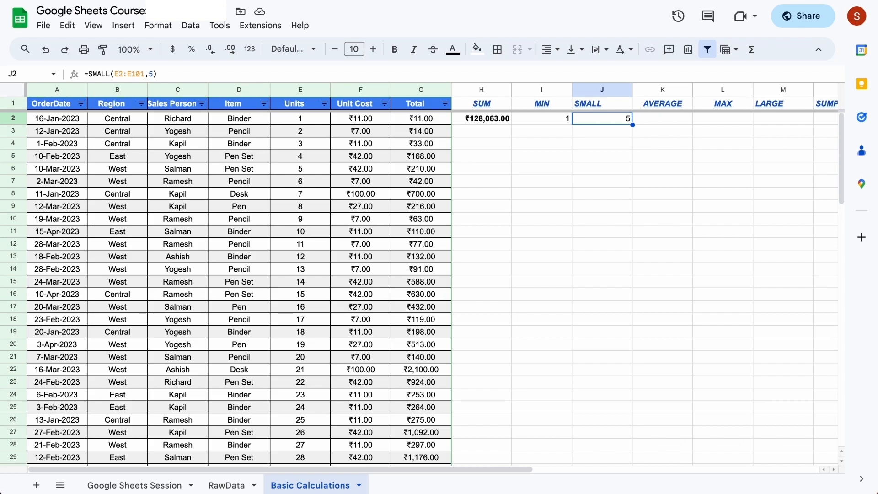
Change the rank in the J2 formula to 10, giving =SMALL(E2:E101,10)
key(F2)
key(Left)
key(BackSpace)
text(10)
key(Return)
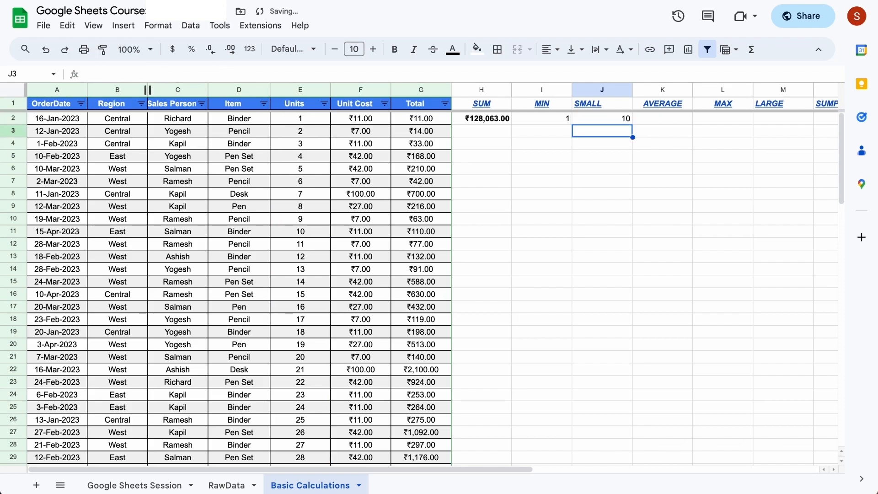
Check the first ten rows of the sorted table against the SMALL formula's result in J2
click(117, 231)
key(Right)
key(Right)
key(Right)
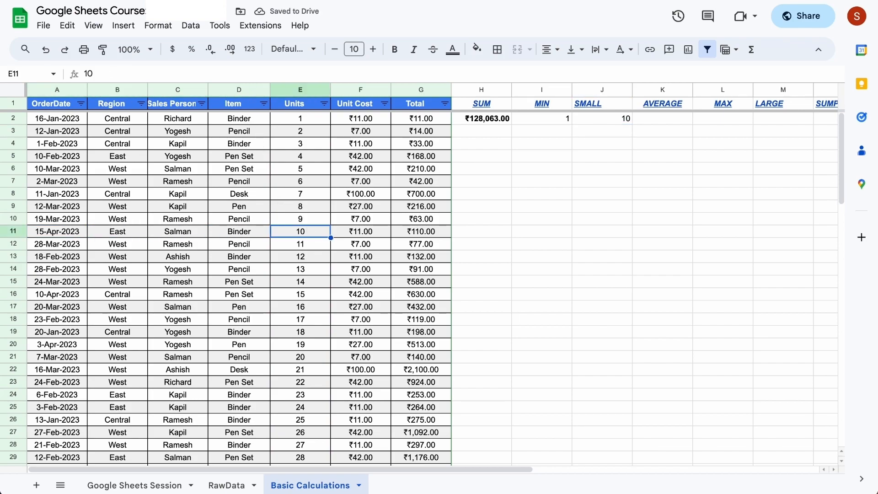
key(Left)
key(ctrl+shift+Up)
key(shift+Down)
key(shift+Down)
key(shift+Up)
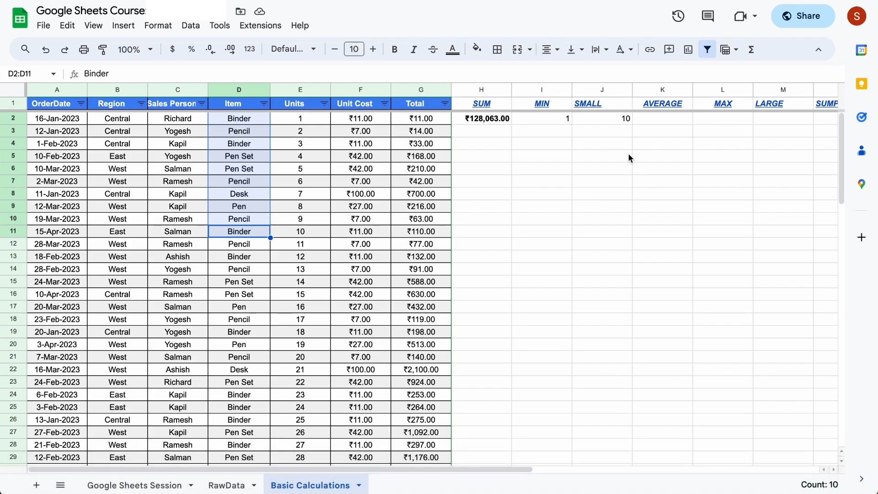
click(607, 122)
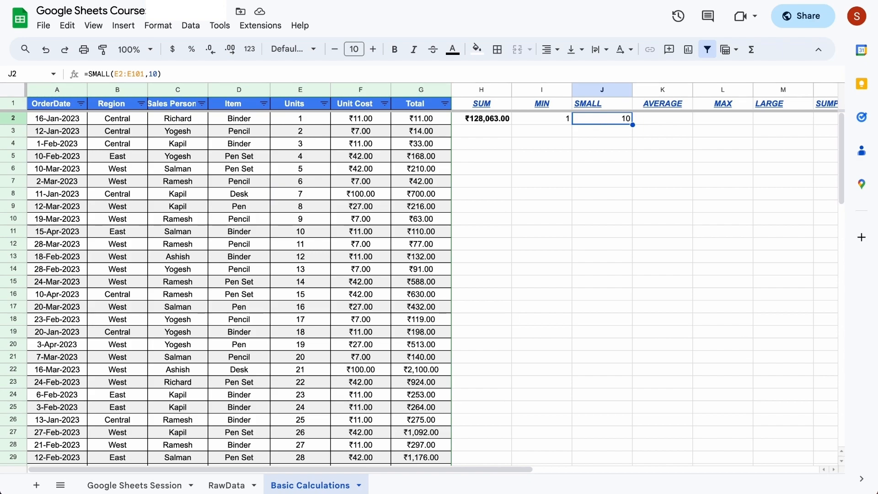
Review the data and n arguments in the SMALL help article, and return to the spreadsheet at K2 under the AVERAGE header
mouse_move(602, 103)
click(600, 125)
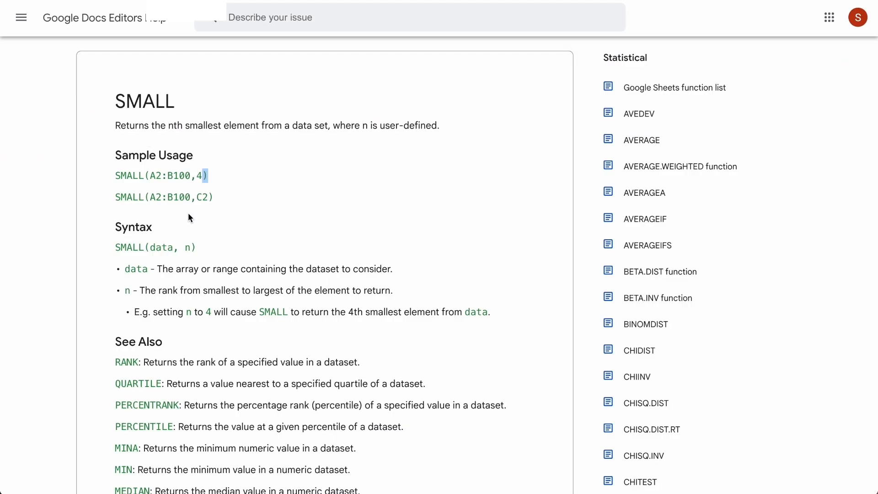
drag(152, 248, 176, 248)
click(184, 251)
double_click(187, 249)
key(ctrl+shift+Tab)
click(665, 120)
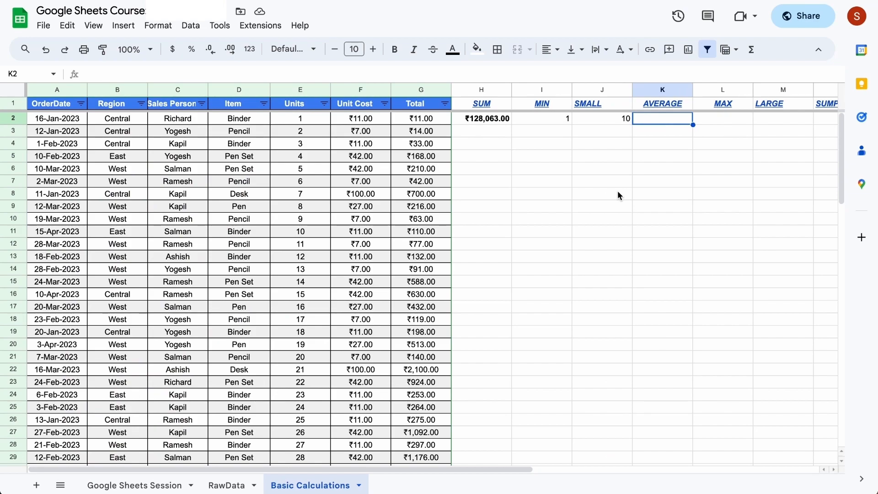
Review the SUM, MIN and SMALL formulas in H2, I2 and J2 and the first order date
click(491, 122)
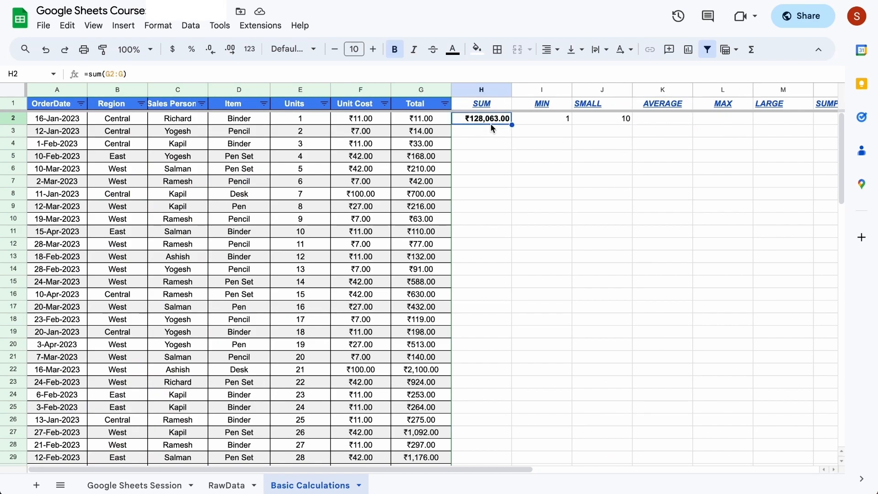
click(69, 131)
click(65, 122)
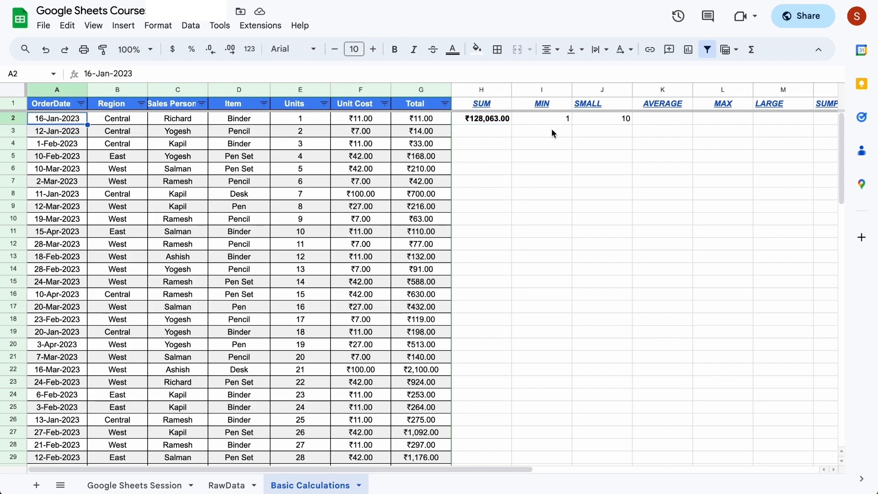
click(540, 124)
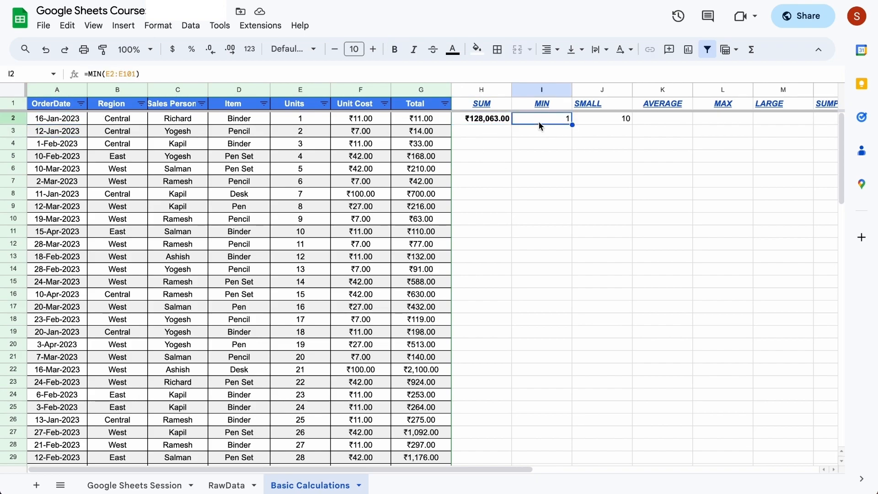
click(598, 120)
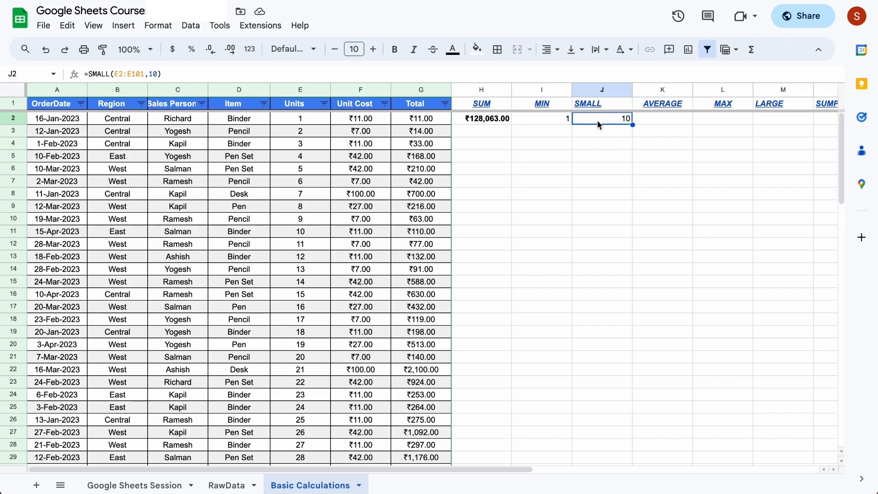
Open the AVERAGE help article linked from the K1 header and review its description, example and sample usage
click(659, 126)
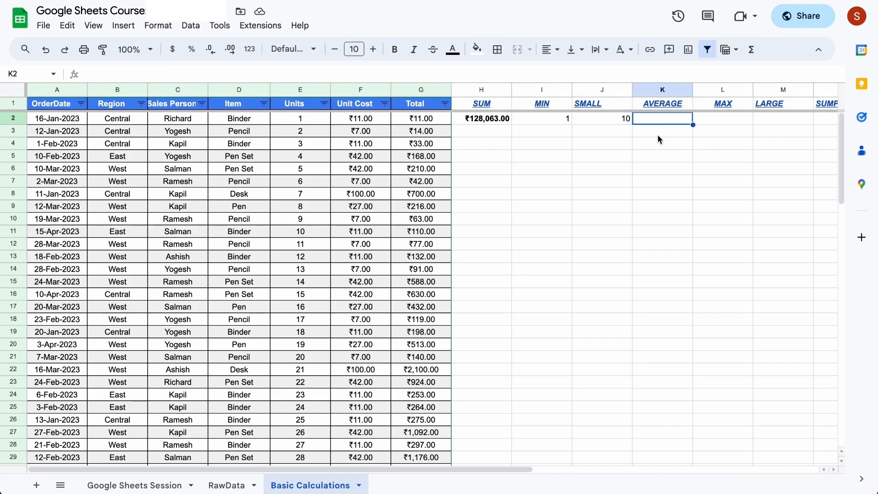
text(=aver)
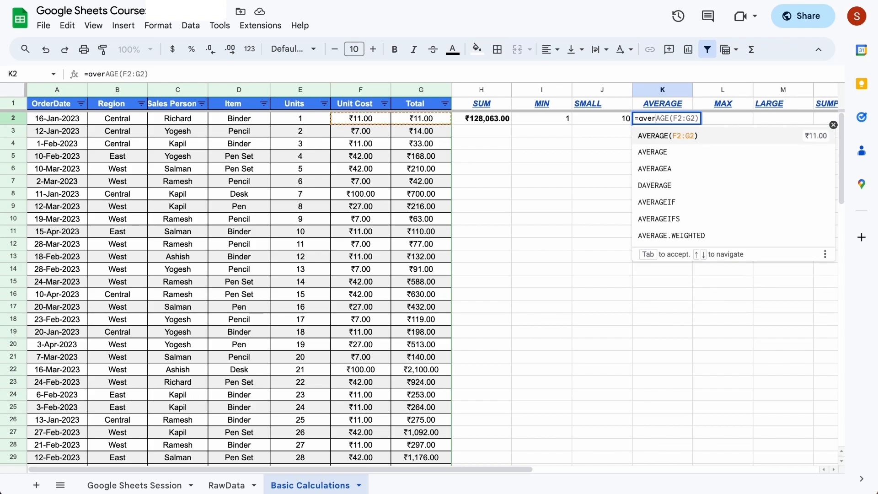
click(669, 108)
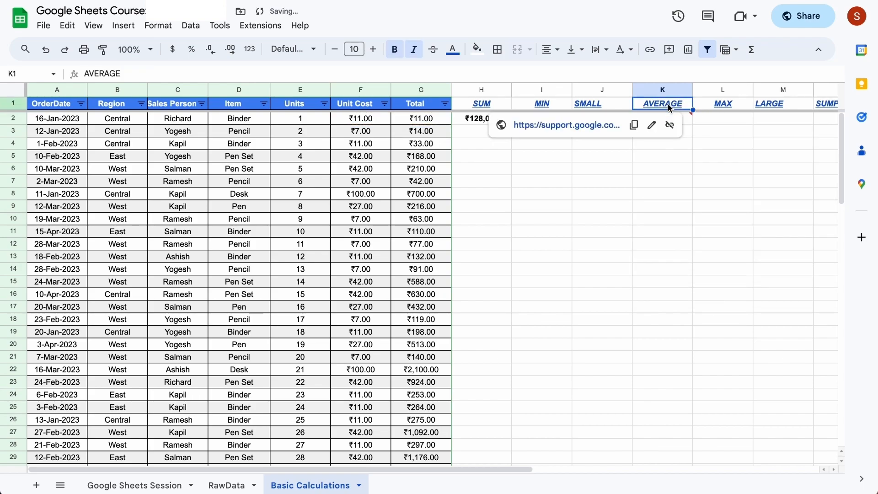
click(567, 125)
scroll(285, 243, down, 9)
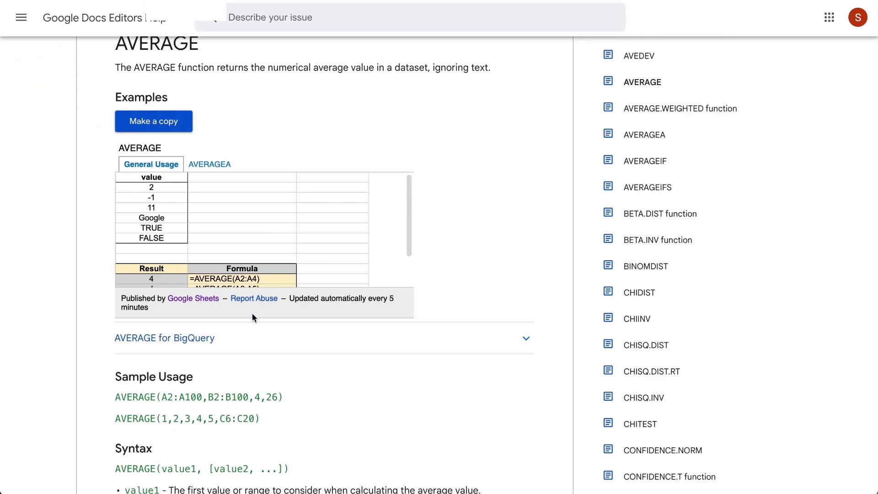
drag(159, 181, 231, 179)
click(249, 189)
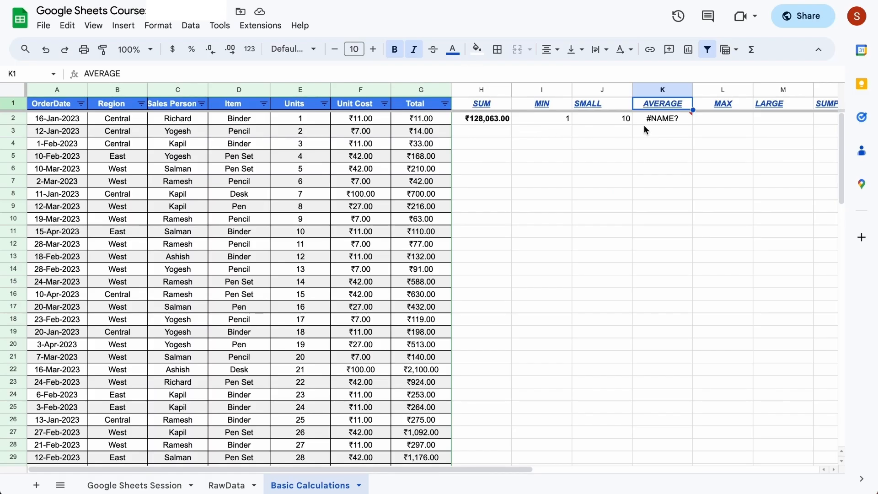
Clear the incomplete formula from K2 and insert the suggested =AVERAGE(F2:G2) formula
click(679, 119)
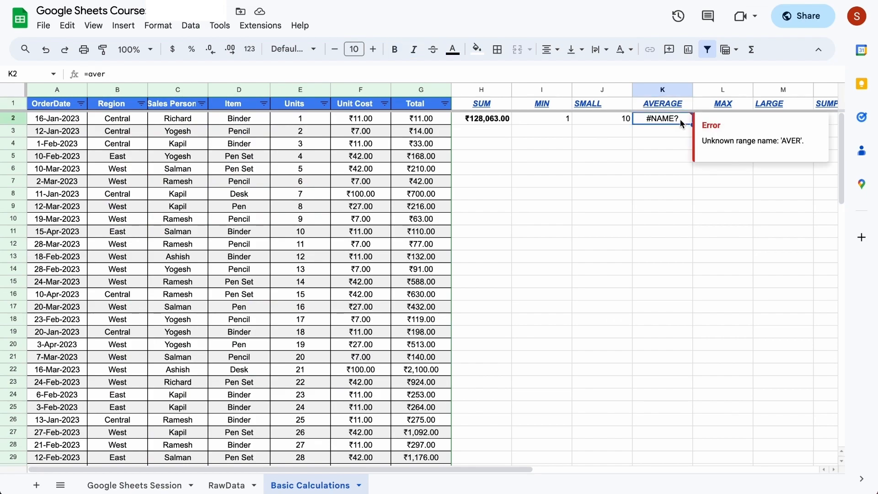
key(Delete)
text(=avera)
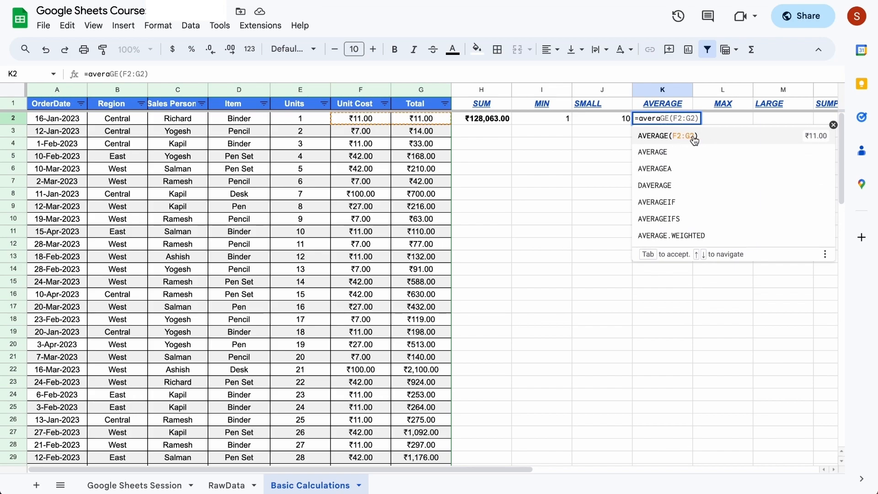
click(694, 137)
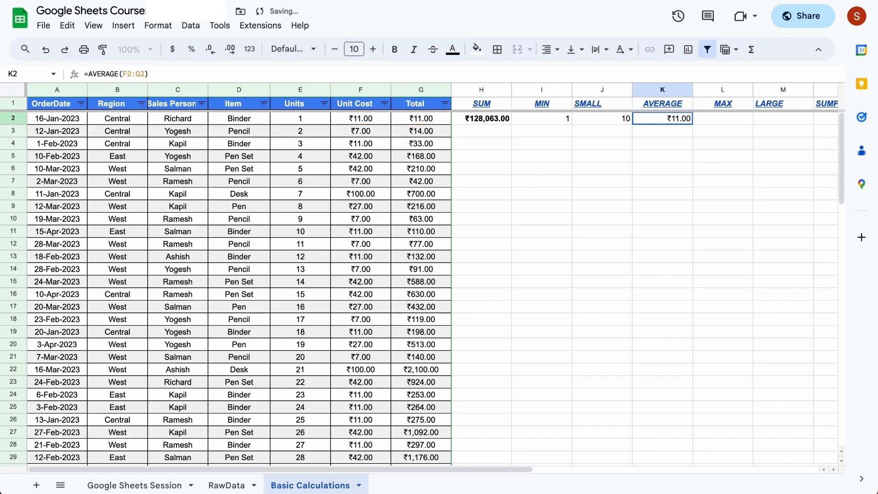
Replace the range in the K2 formula with the open-ended Units column, giving =AVERAGE(E2:E)
drag(123, 75, 161, 75)
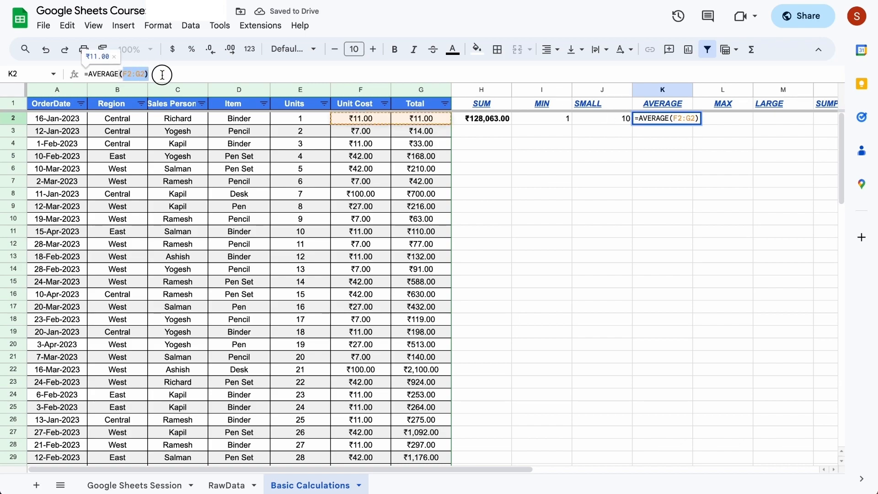
key(BackSpace)
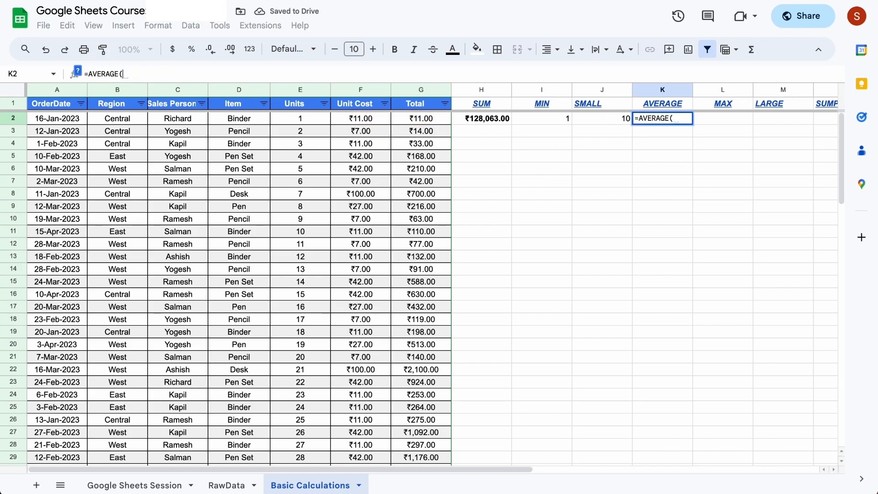
click(311, 121)
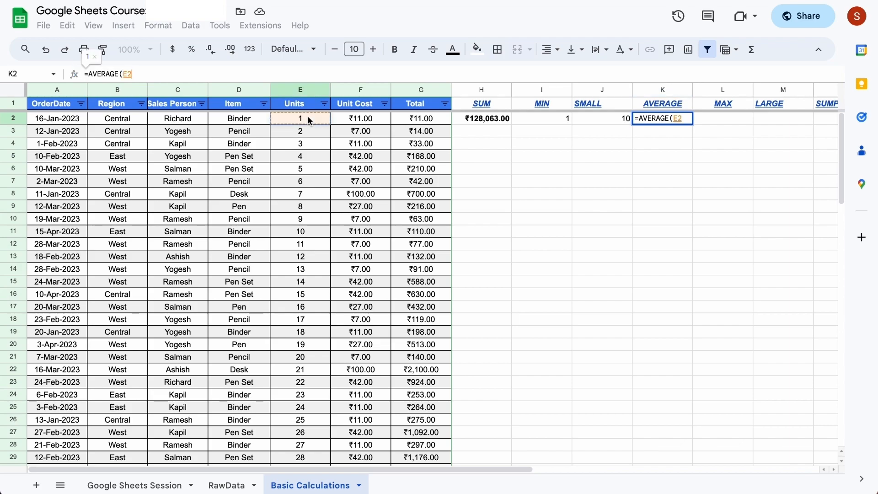
text(:)
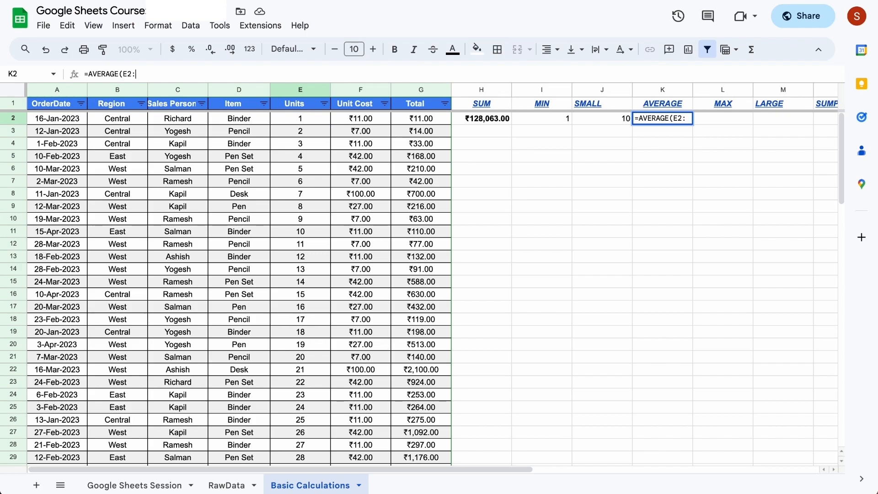
text(E))
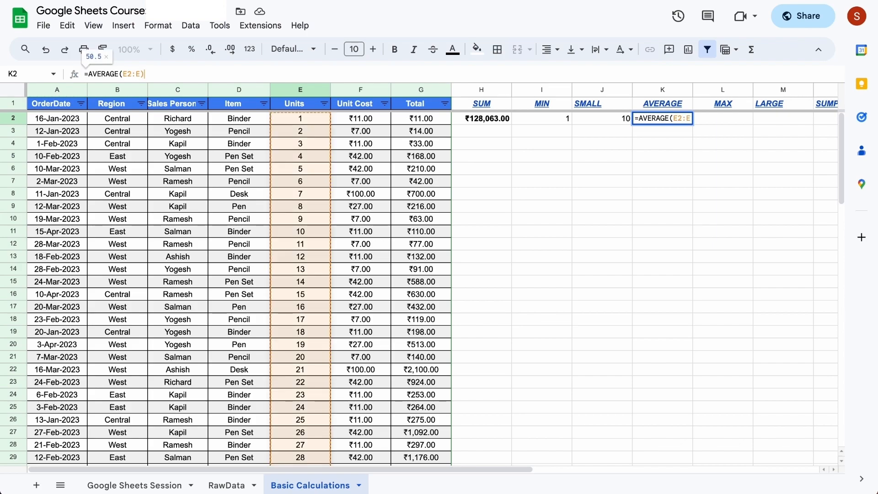
key(Return)
key(Up)
key(Up)
key(Down)
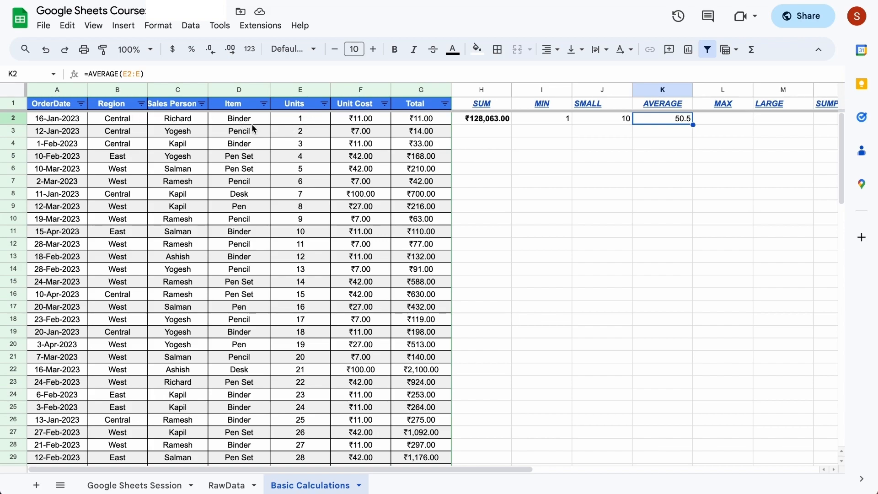
Check the first and last rows of the Units column against the average in K2 and the sum in H2
click(298, 128)
key(ctrl+Down)
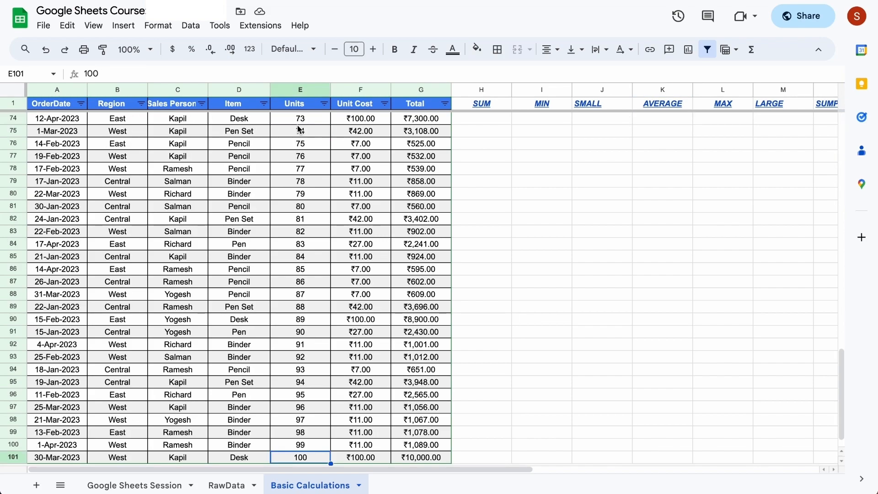
key(ctrl+Up)
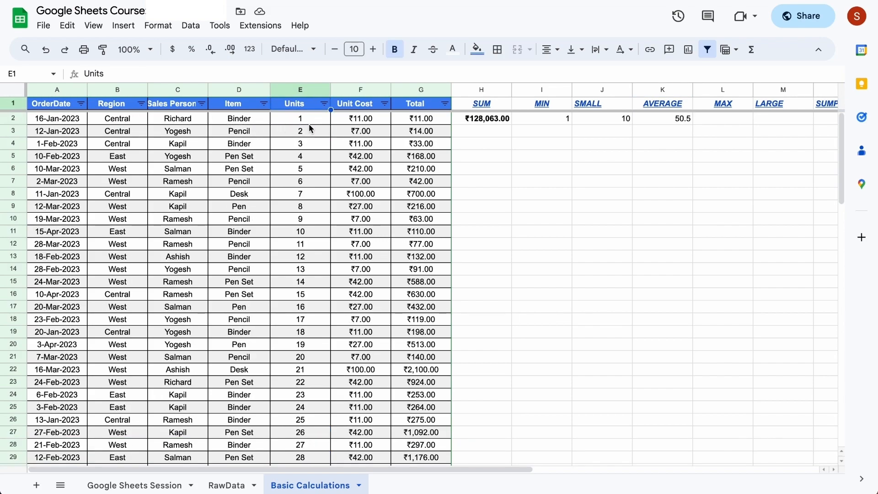
click(654, 136)
click(489, 120)
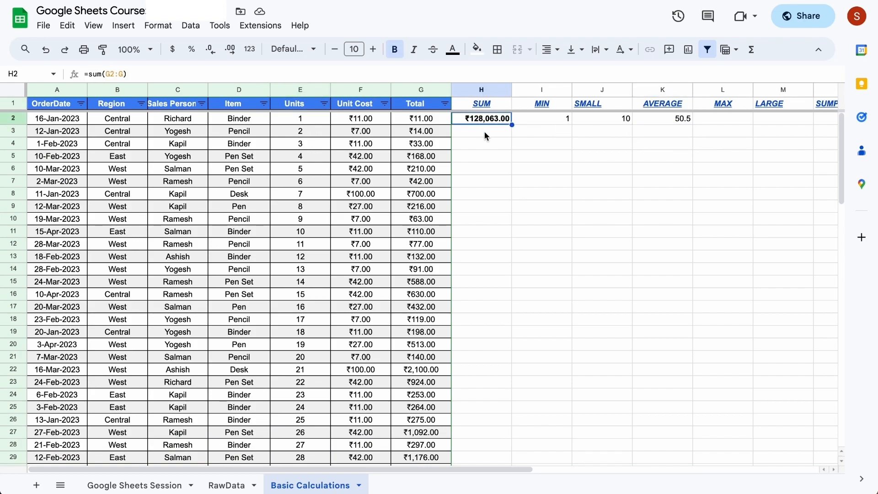
click(490, 133)
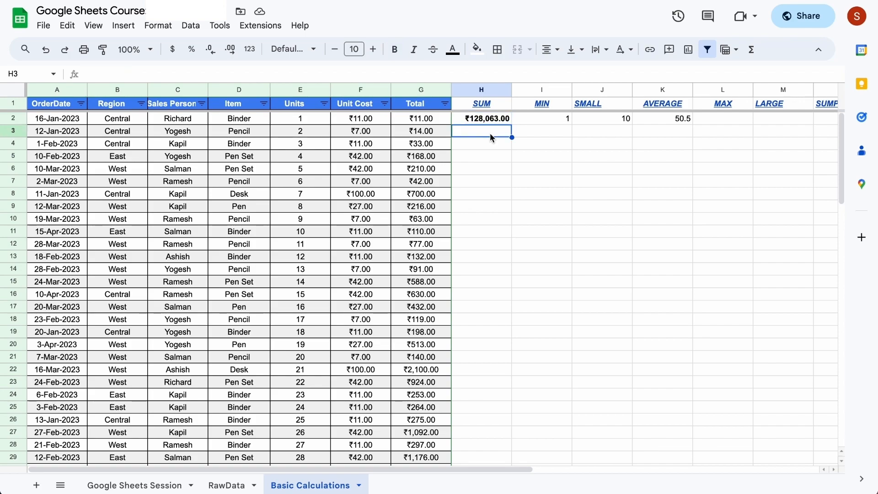
Check the number of entries in the Sales Person column by selecting C2:C101, and return to the SUM result in H2
click(189, 107)
key(Down)
key(ctrl+shift+Down)
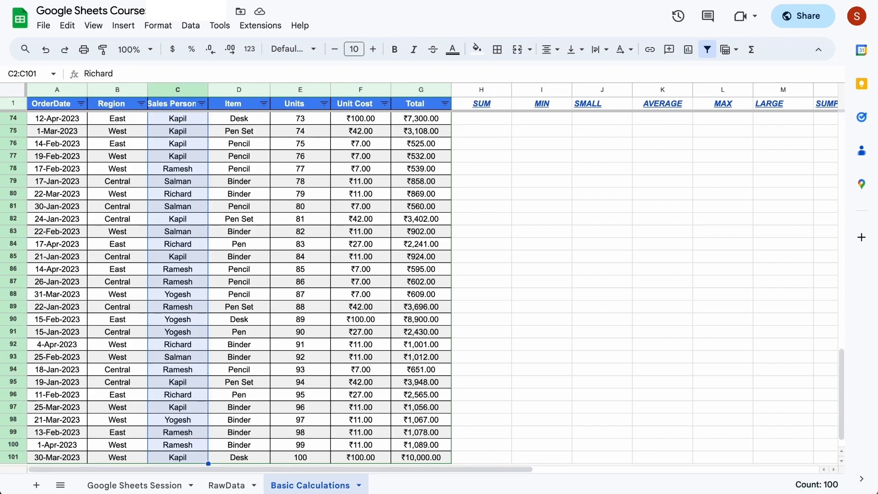
key(Right)
key(Right)
key(Right)
key(Right)
key(Right)
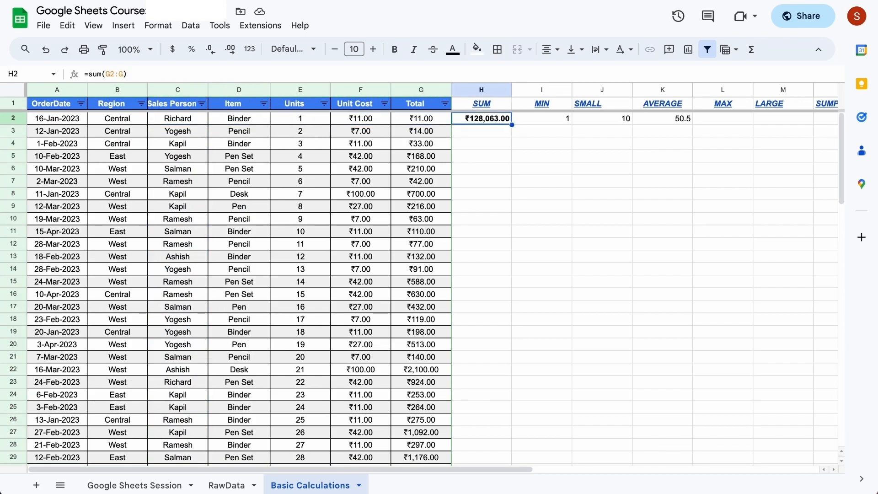
Try a manual average in H3 with =H2/100, and clear the cell
key(Down)
text(=)
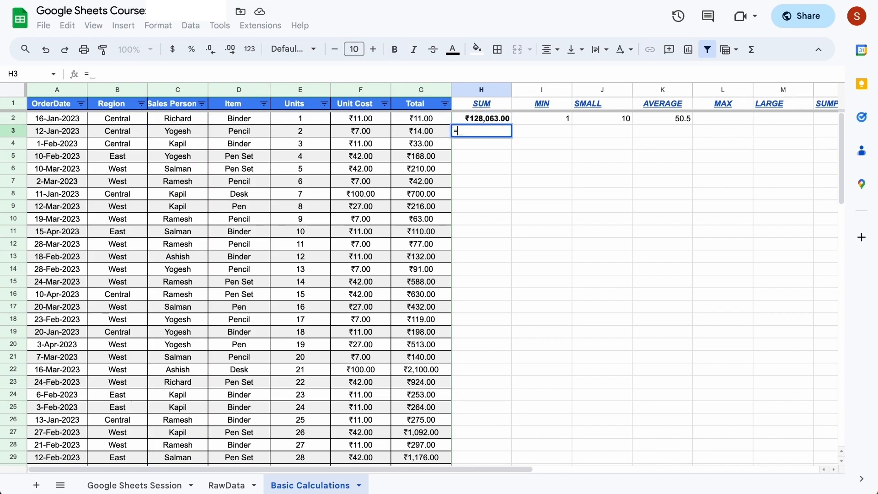
key(Up)
text(/100)
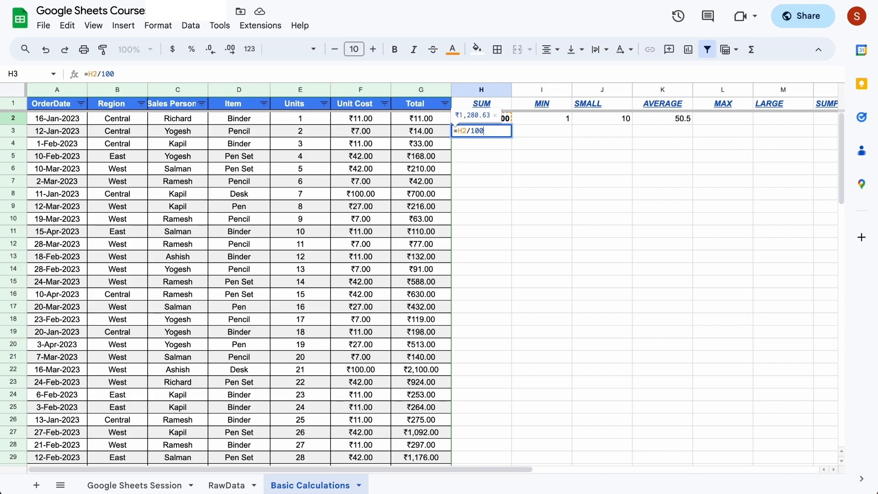
key(Return)
key(Up)
key(Delete)
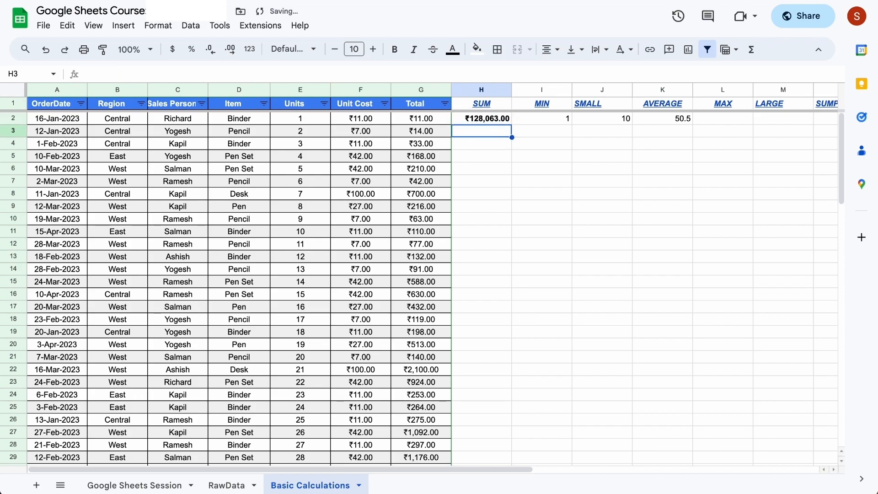
Compare the column range used by the AVERAGE formula in K2 with the one used by the SUM formula in H2
click(682, 122)
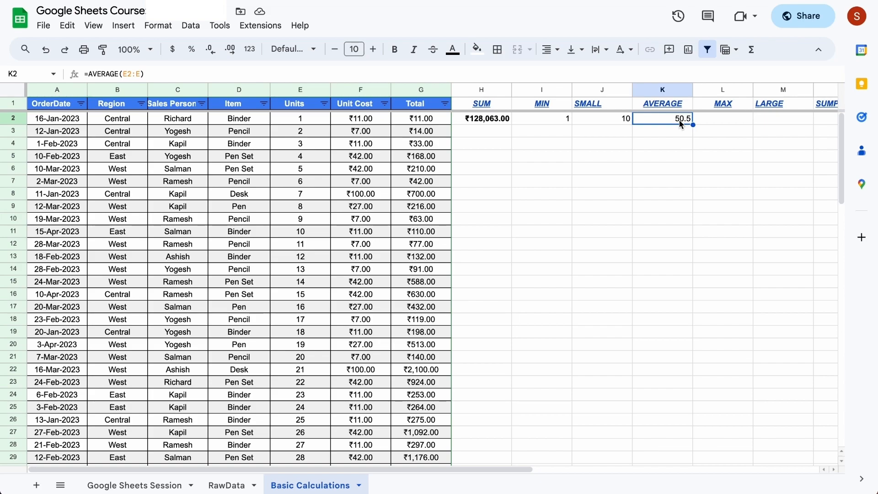
click(493, 120)
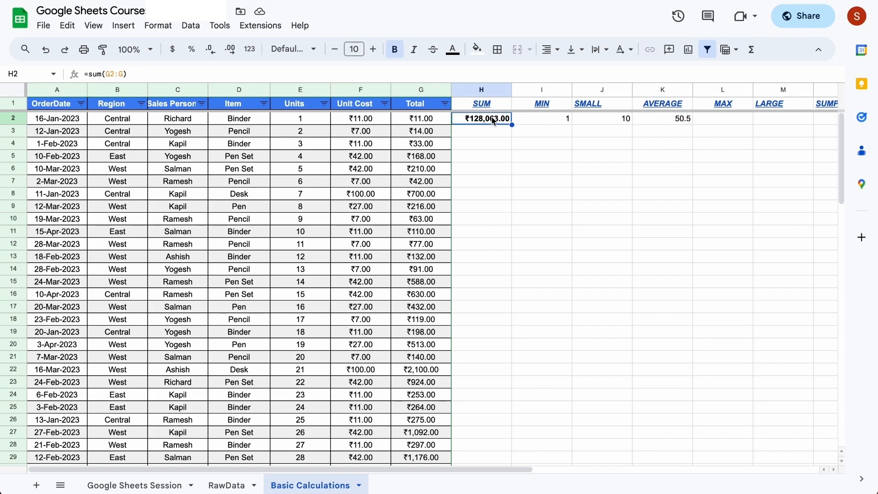
click(667, 122)
click(465, 123)
click(666, 118)
click(481, 122)
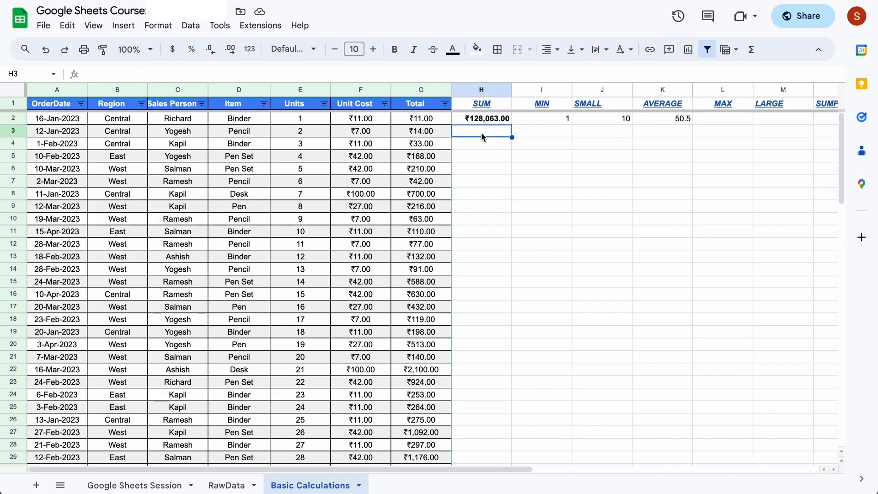
click(296, 122)
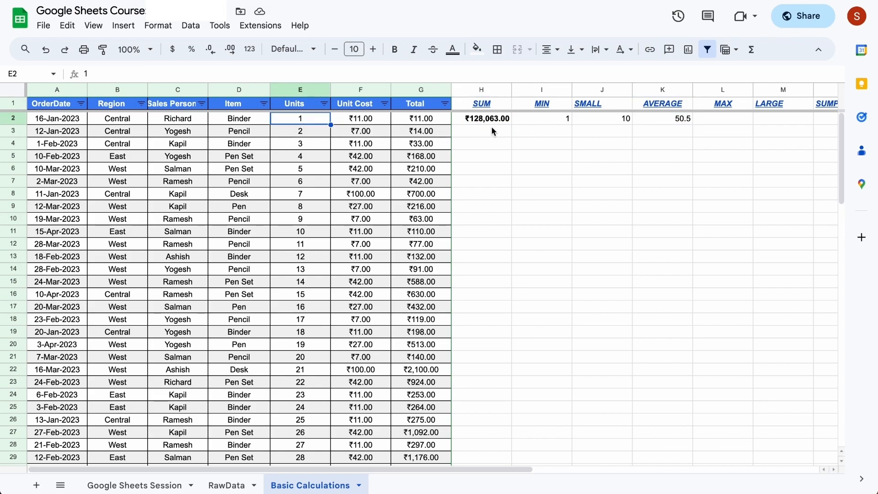
Total the Units column in H3 with =SUM(E2:E101), and select the empty cell H4 below it
click(491, 130)
text(=sum)
key(Tab)
click(301, 118)
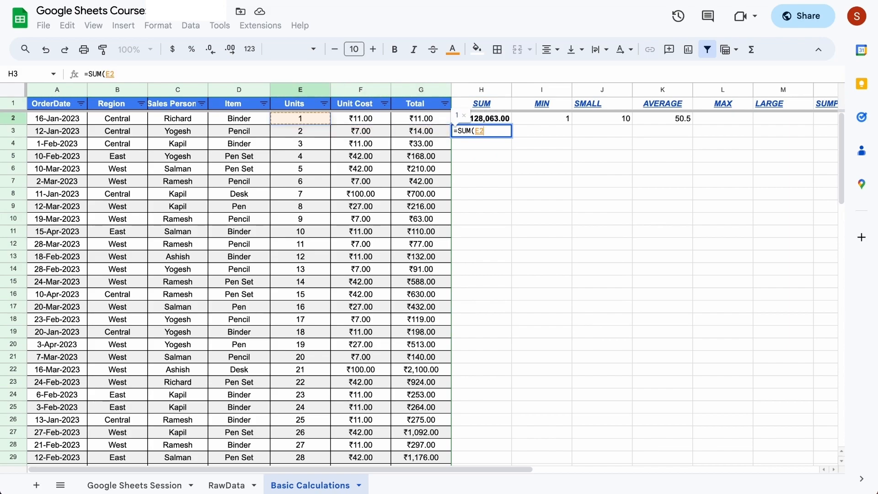
key(ctrl+shift+Down)
text())
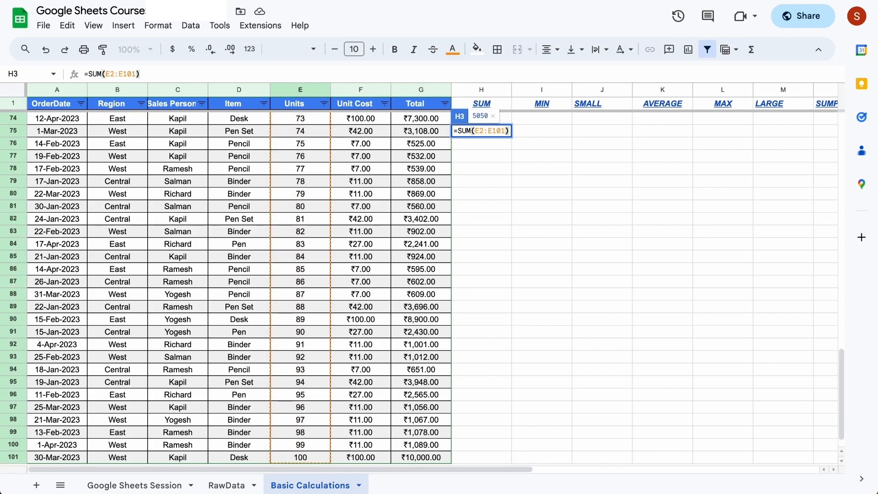
key(Return)
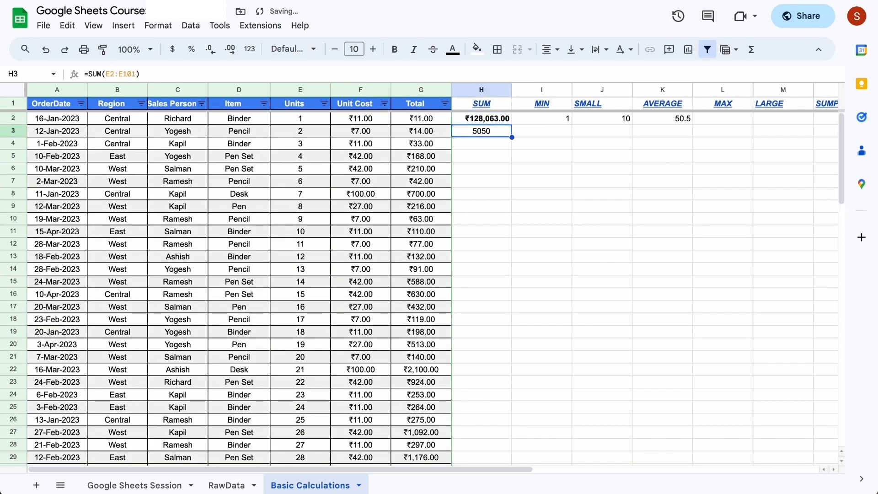
click(542, 130)
click(481, 130)
click(481, 144)
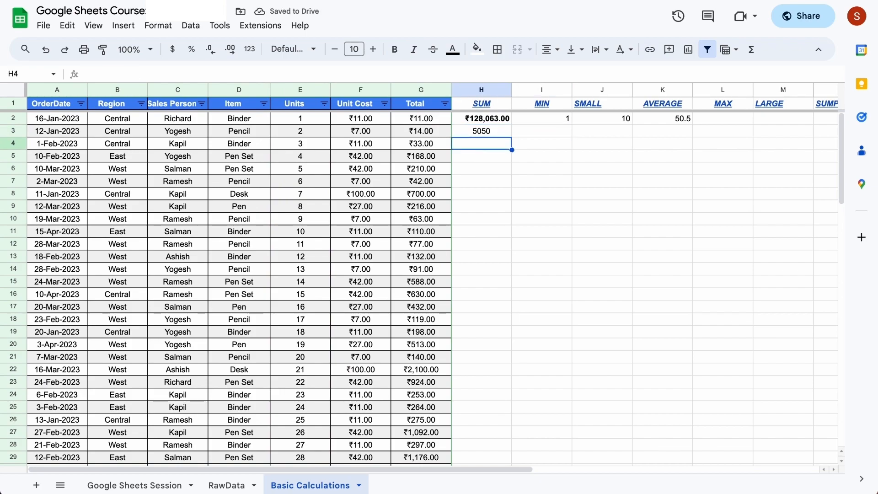
Check how far the entries in the Item column extend, starting from D3
key(Left)
key(Left)
key(Left)
key(Up)
key(Up)
key(Up)
key(Left)
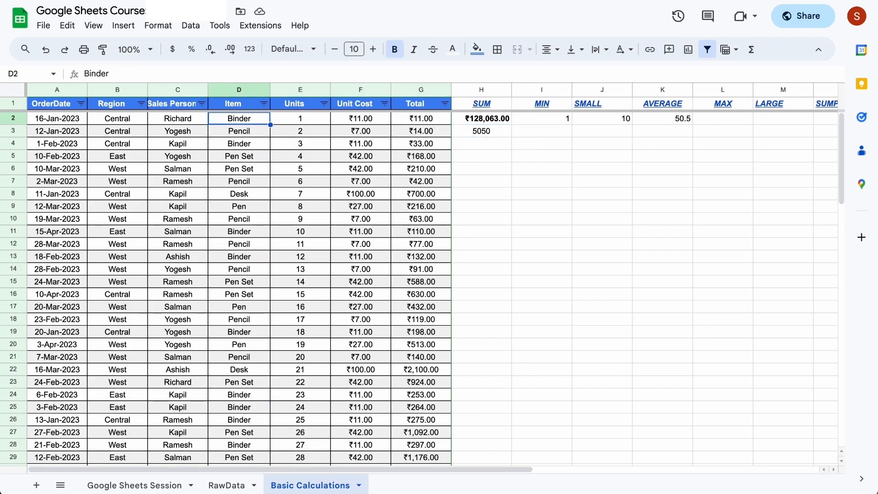
key(Down)
key(ctrl+shift+Down)
key(Up)
key(Down)
Calculate the Units average manually in H4 with =H3/100
key(Right)
key(Right)
key(Right)
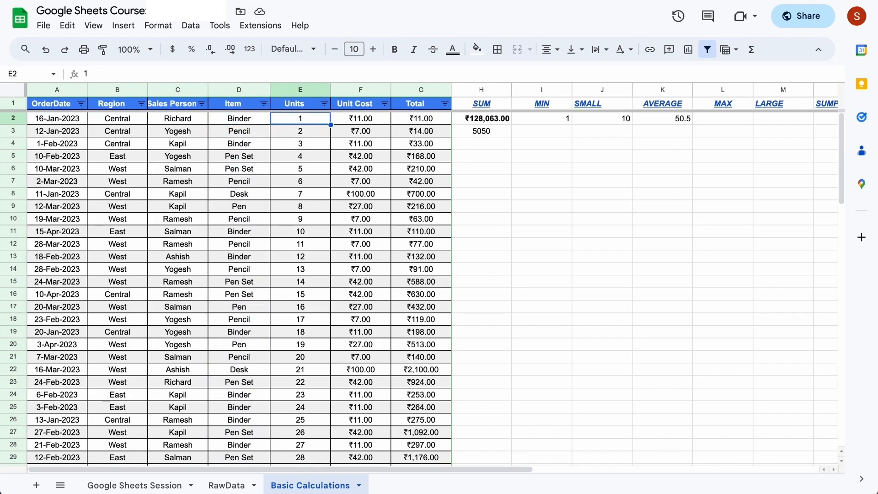
key(Right)
key(Down)
key(Down)
text(=)
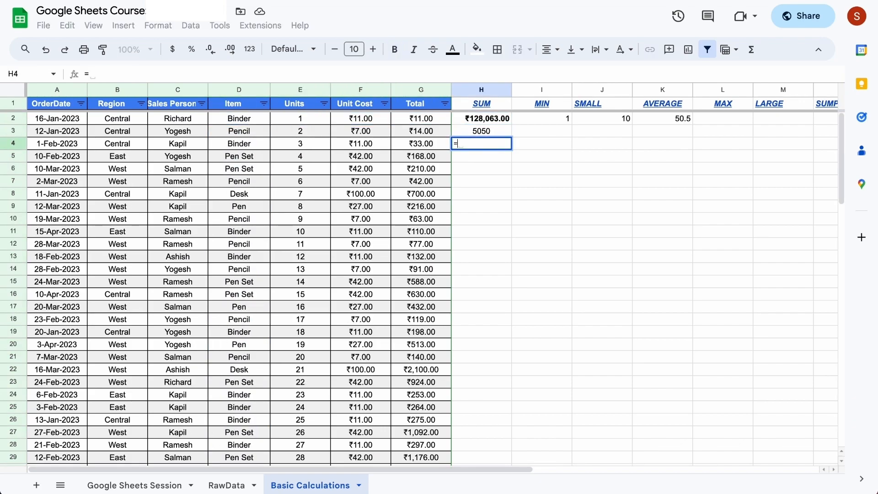
key(Up)
text(/)
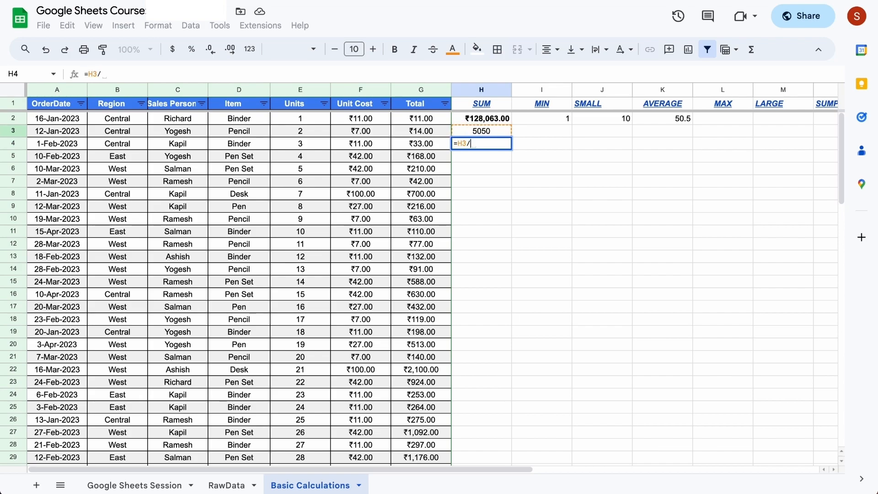
text(100)
key(Return)
key(Up)
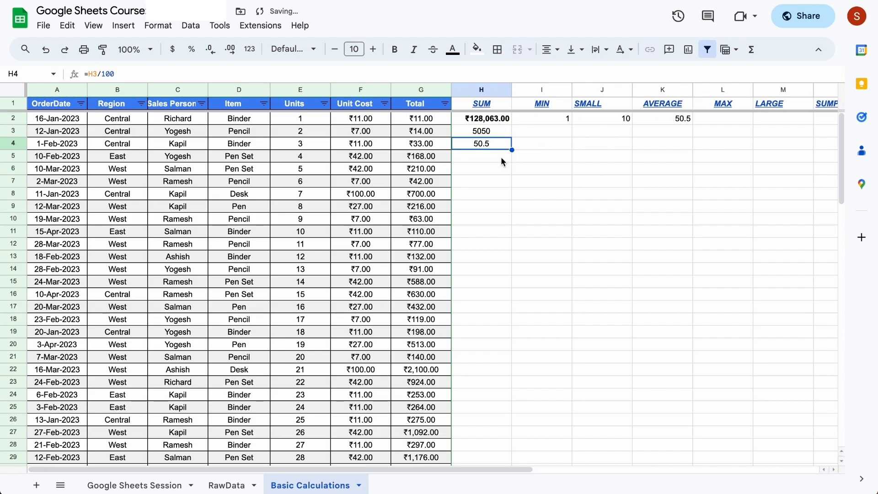
Compare the AVERAGE result in K2 with the manual Units calculation based on the total in H3
click(673, 124)
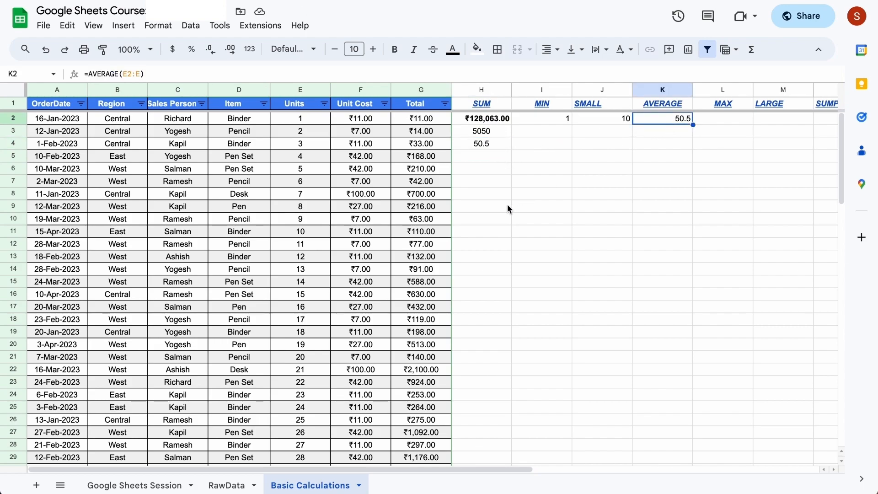
click(290, 119)
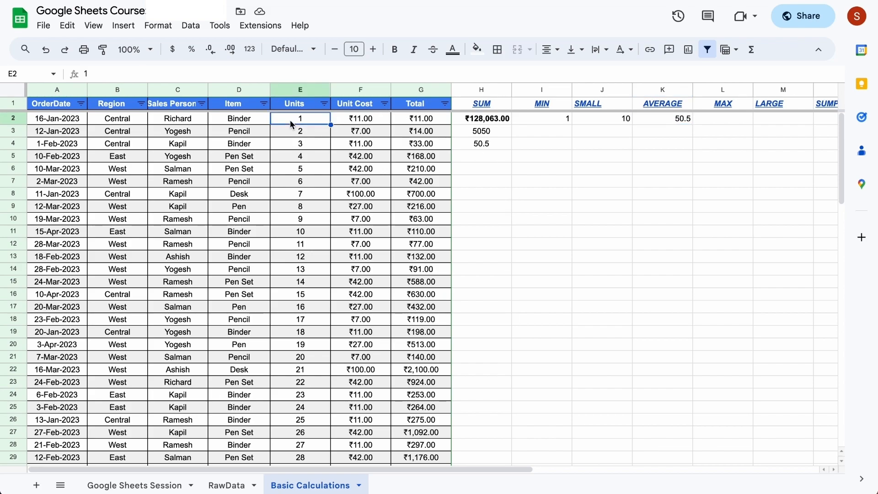
click(494, 132)
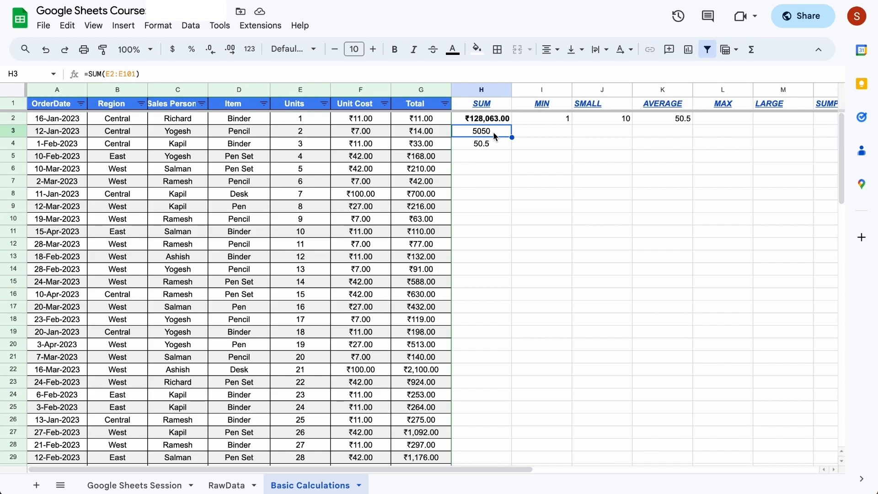
click(667, 119)
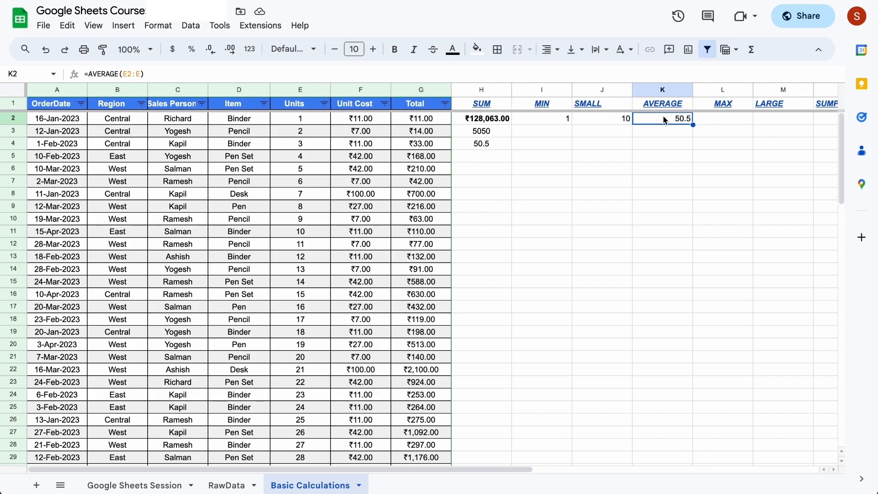
Look through the Units column down to row 101 for its largest value before filling in L2
click(723, 123)
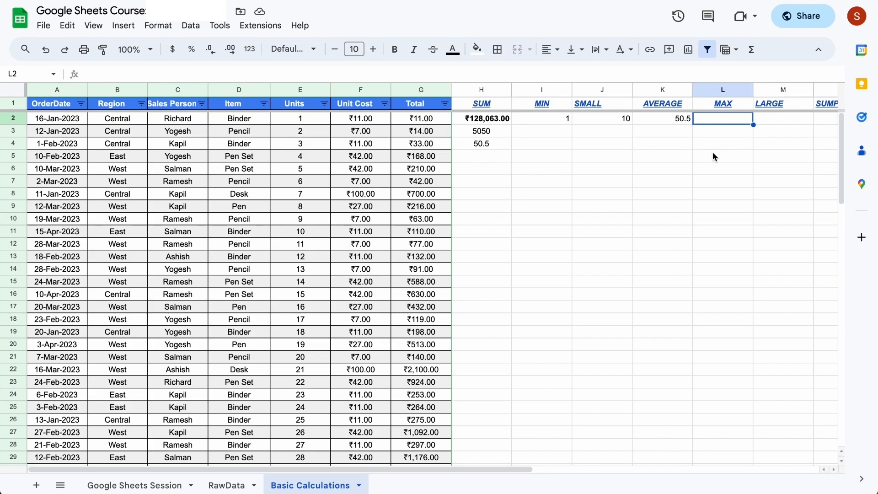
scroll(714, 153, right, 1)
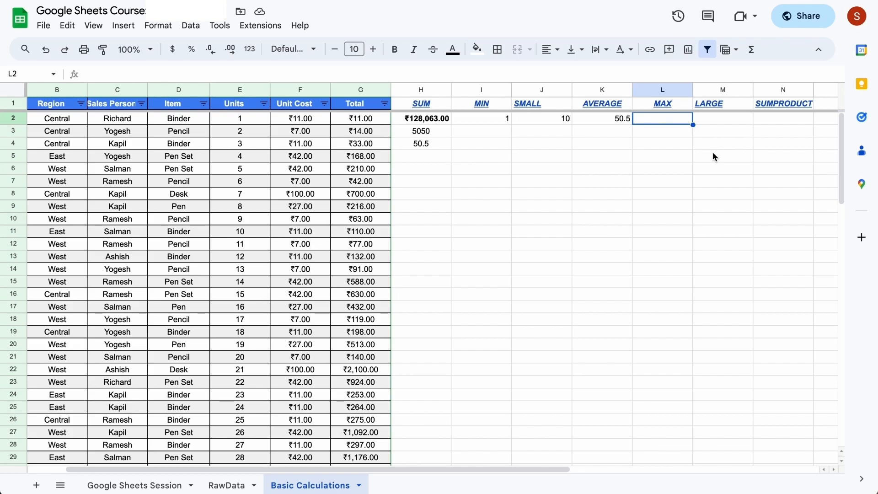
text(=)
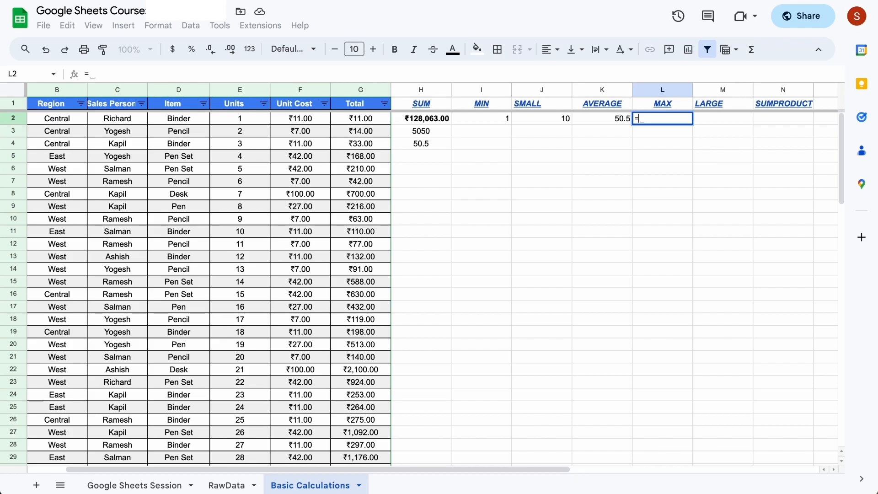
scroll(238, 286, down, 10)
scroll(239, 292, up, 10)
scroll(240, 291, down, 20)
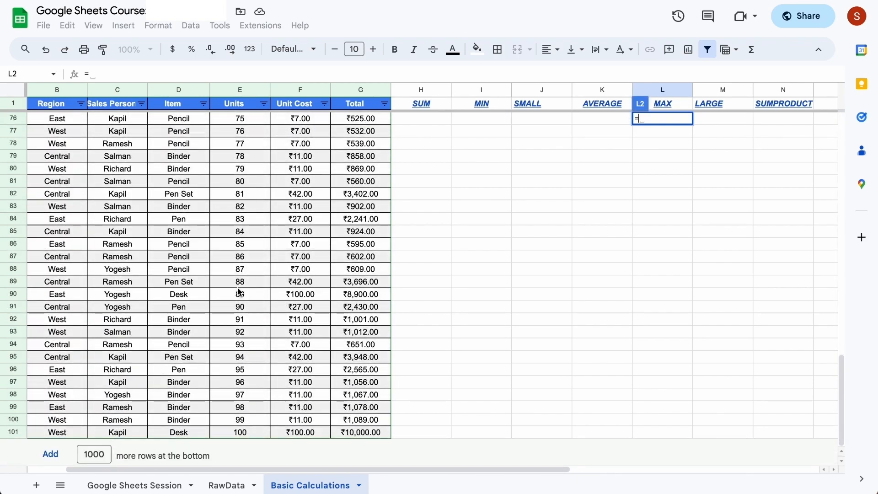
scroll(245, 271, up, 13)
scroll(242, 271, up, 12)
key(Escape)
Review the MAX syntax on the help page linked from the L1 header, and return to the spreadsheet
click(664, 106)
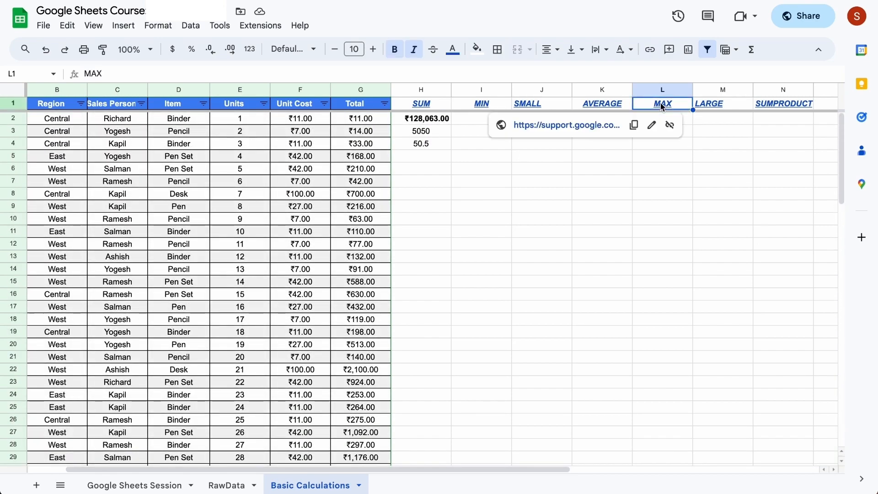
click(578, 125)
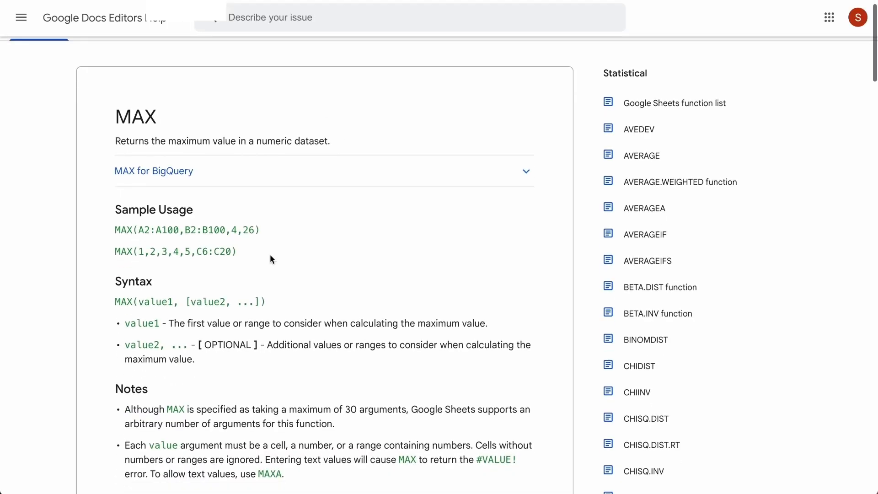
scroll(270, 255, down, 1)
click(117, 292)
drag(117, 292, 174, 293)
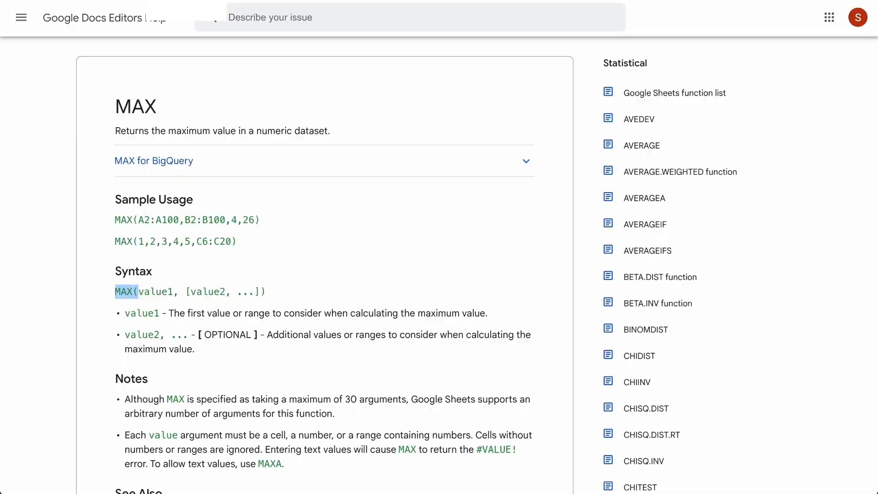
key(ctrl+shift+Tab)
Find the maximum of the Units column in L2 with =MAX(E2:E101)
key(Down)
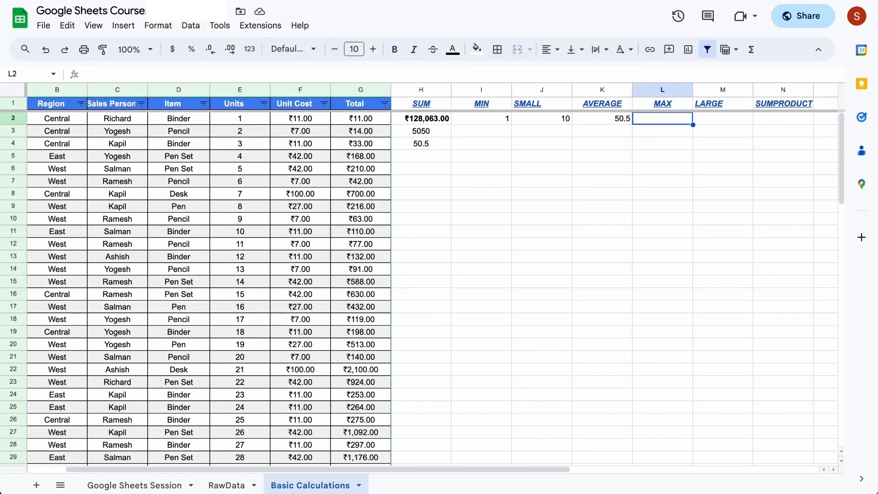
text(=)
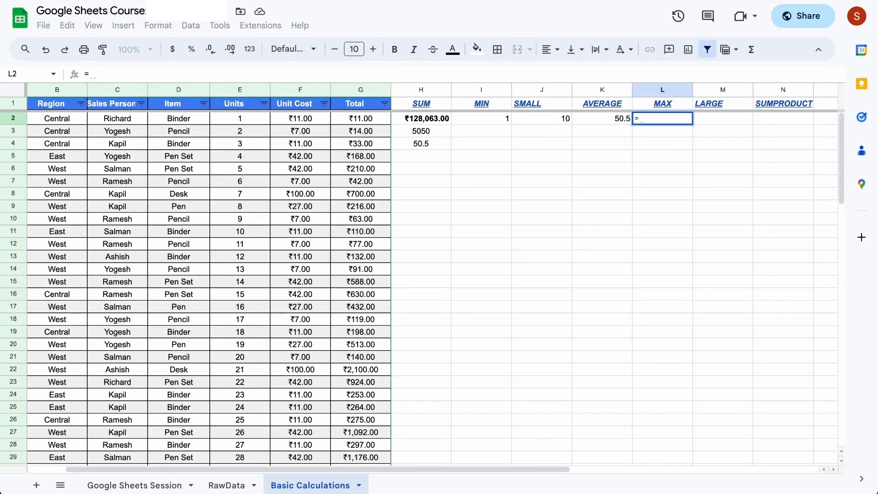
text(max)
key(Tab)
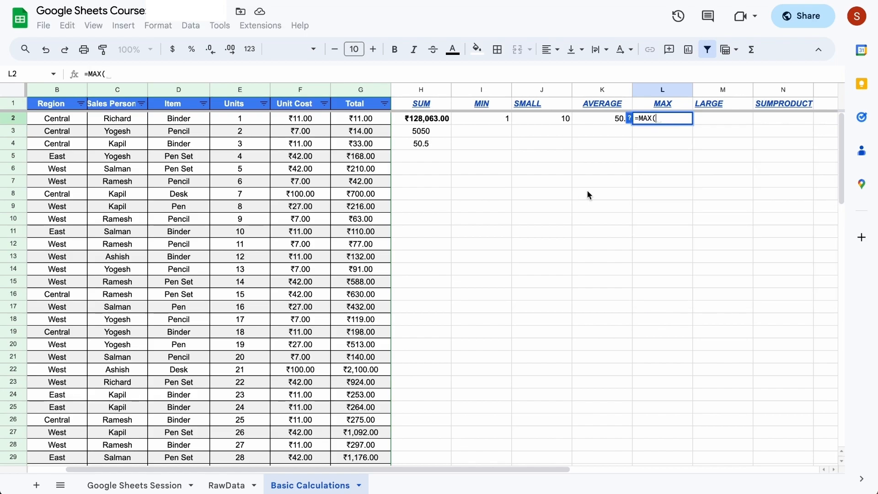
click(245, 119)
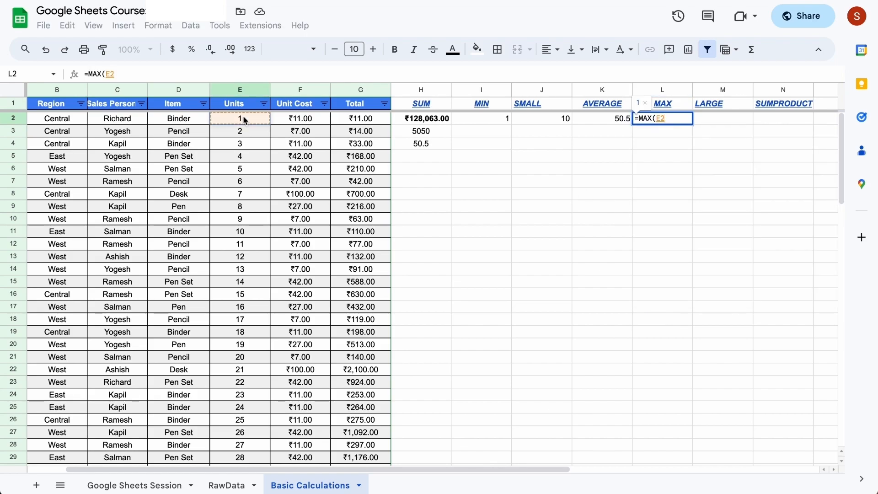
key(ctrl+shift+Down)
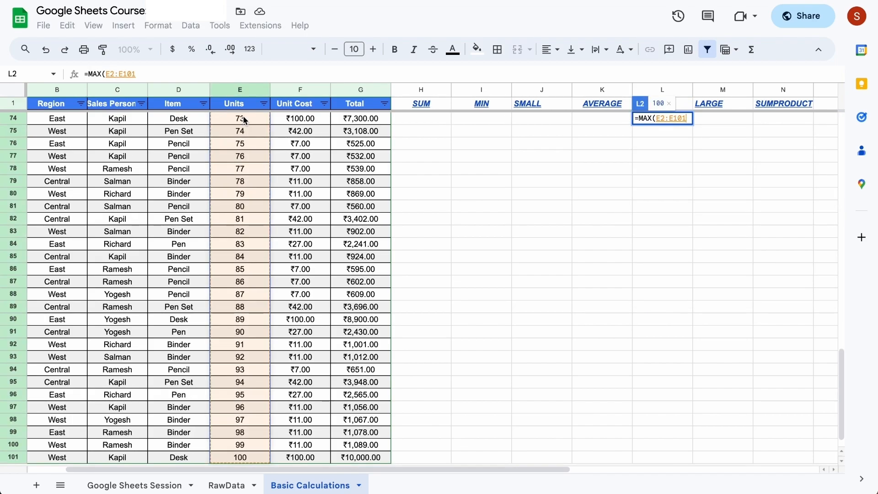
key(Return)
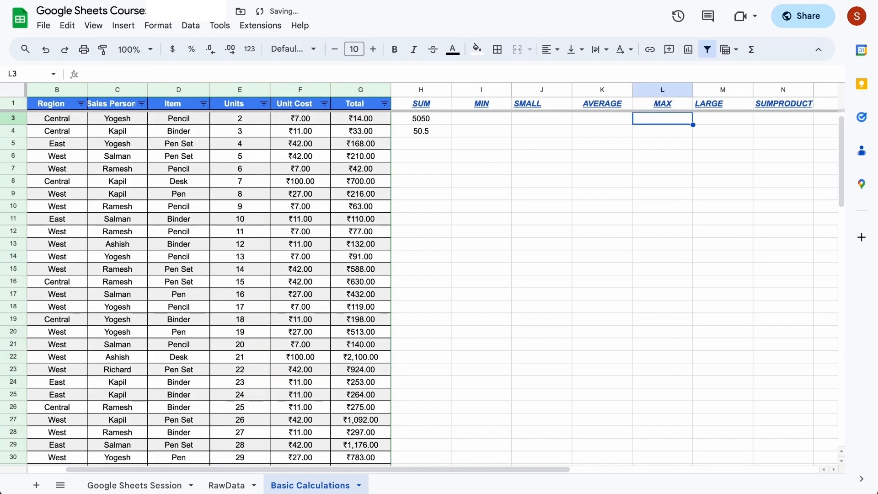
key(Up)
key(Down)
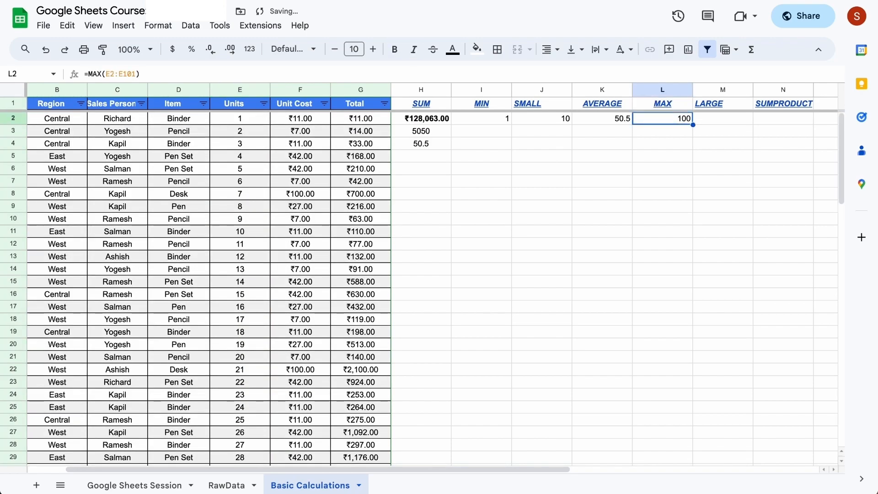
Check the MAX result against the last entry of the Units column in E101, and return to L2
key(Left)
key(Left)
key(Left)
key(Left)
key(Left)
key(Left)
key(Left)
key(ctrl+Down)
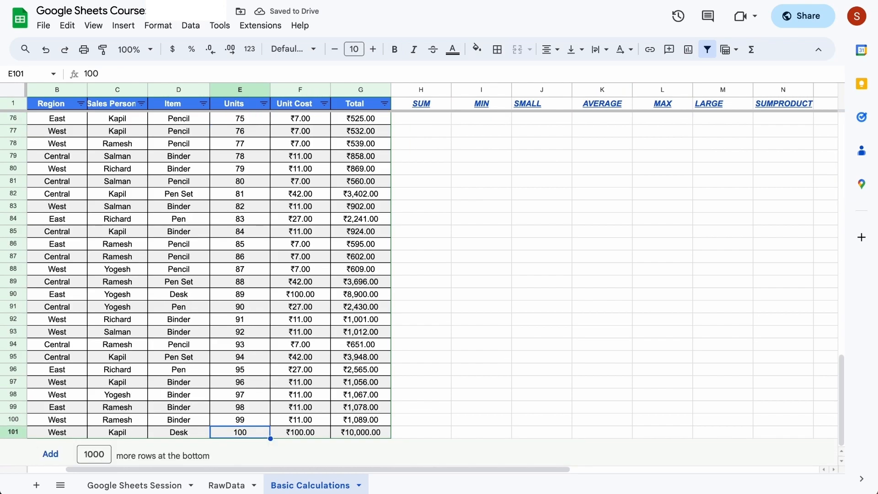
key(ctrl+Up)
key(Right)
key(Right)
key(Right)
key(Right)
key(Right)
key(Right)
key(Right)
key(Down)
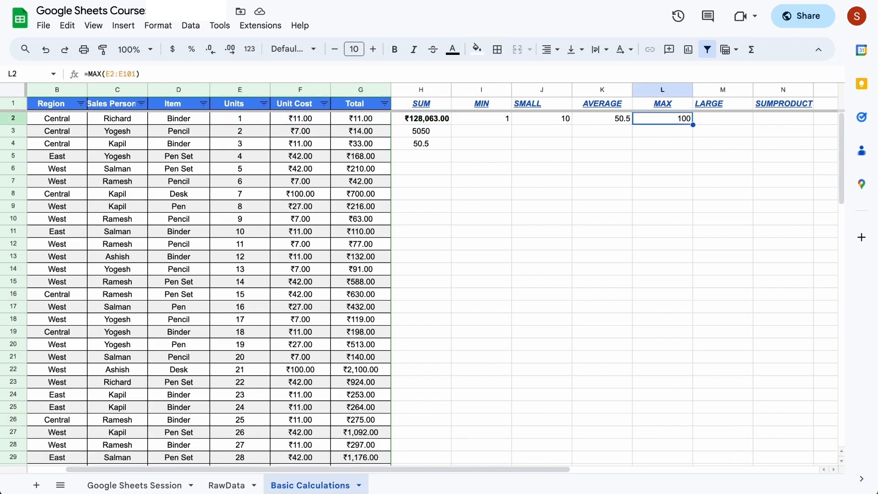
key(Left)
key(Right)
key(Right)
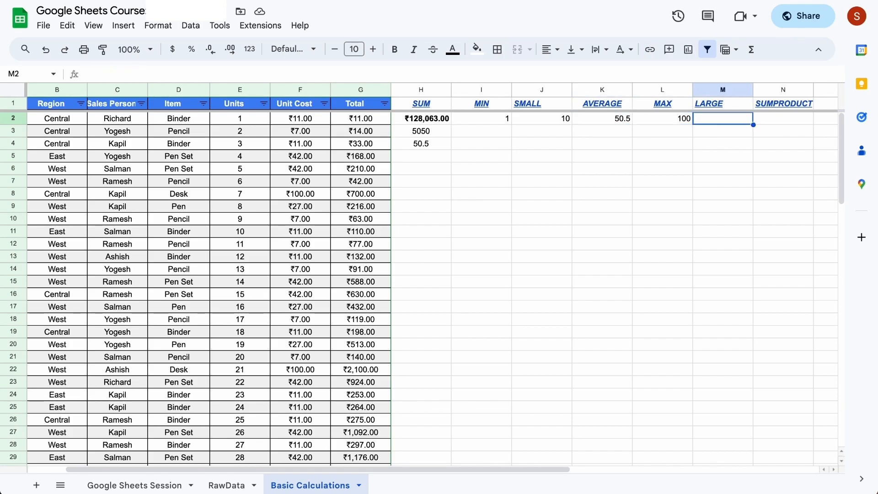
key(Left)
key(Left)
key(Left)
key(Right)
key(Right)
key(Right)
key(Left)
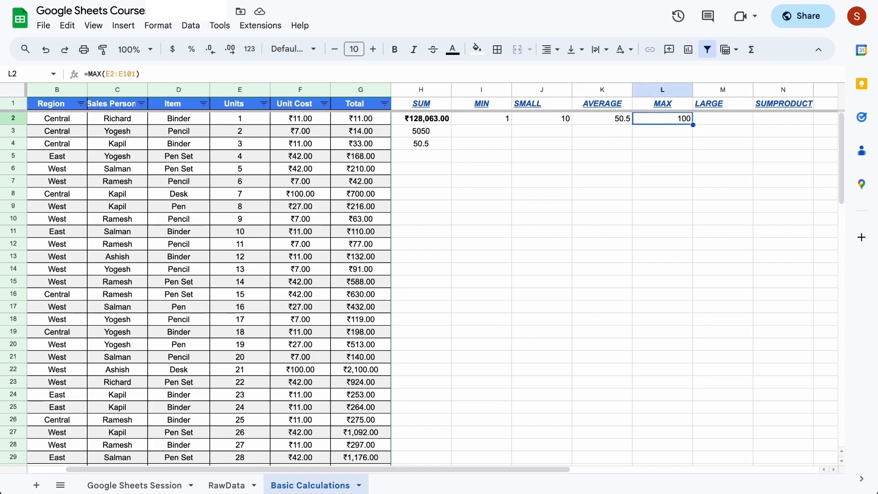
key(Right)
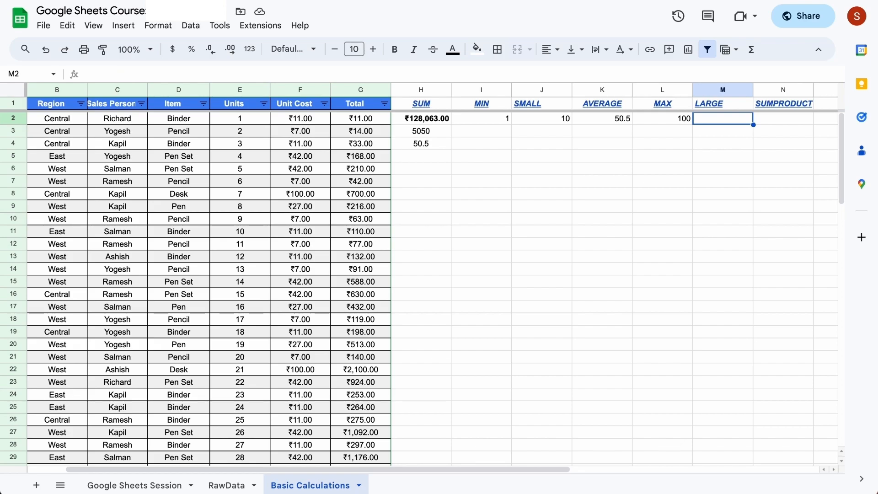
Review the data and n arguments of LARGE on the help page linked from the M1 header, and return to the spreadsheet
text(=)
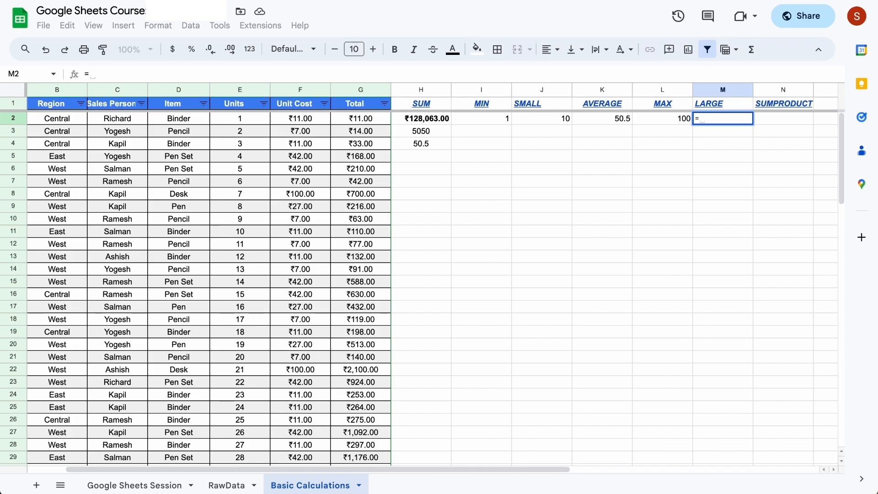
key(Escape)
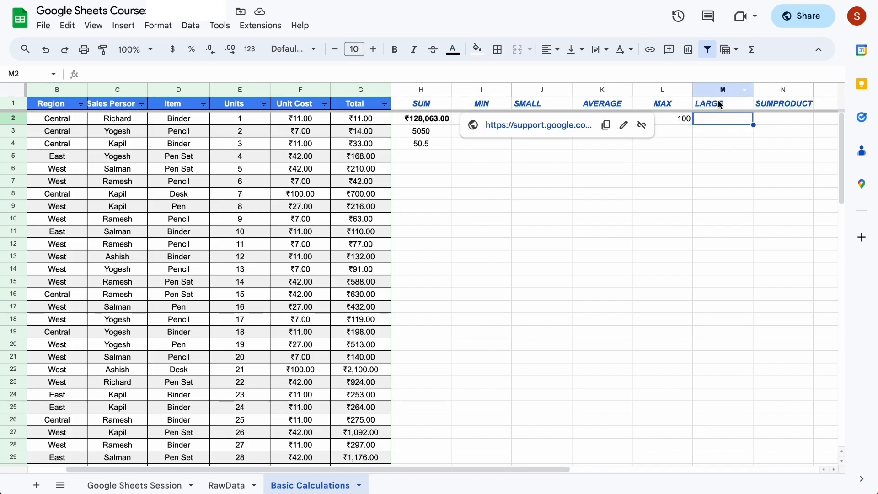
click(721, 106)
click(631, 127)
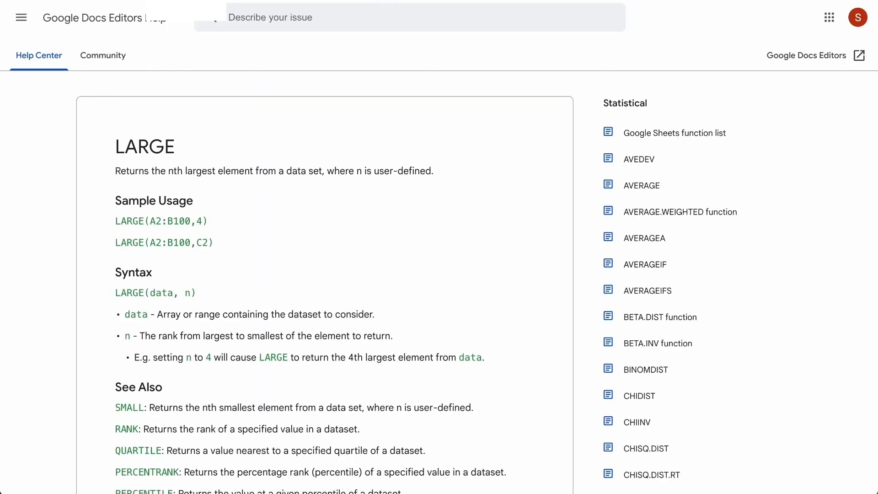
scroll(240, 161, down, 1)
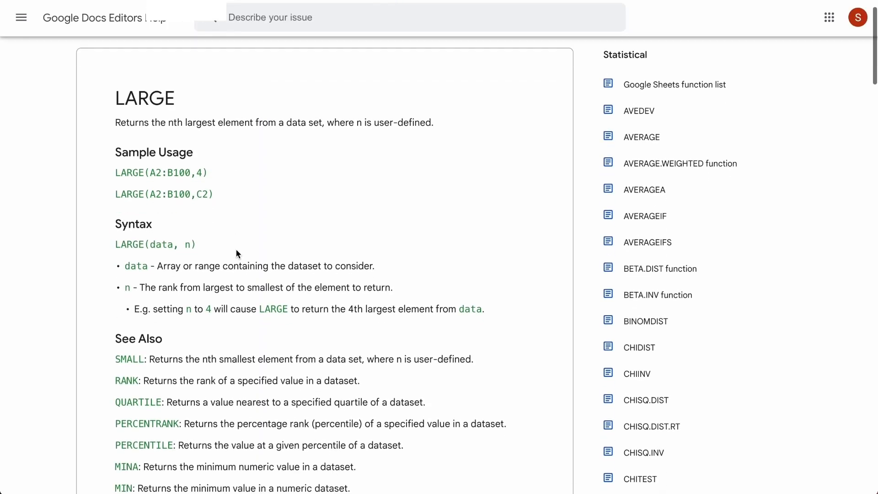
click(126, 245)
drag(126, 246, 217, 249)
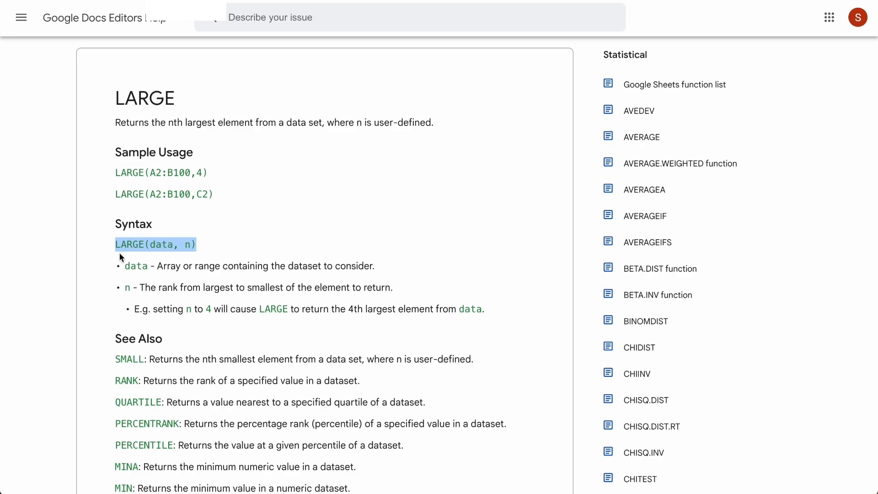
click(157, 255)
double_click(188, 246)
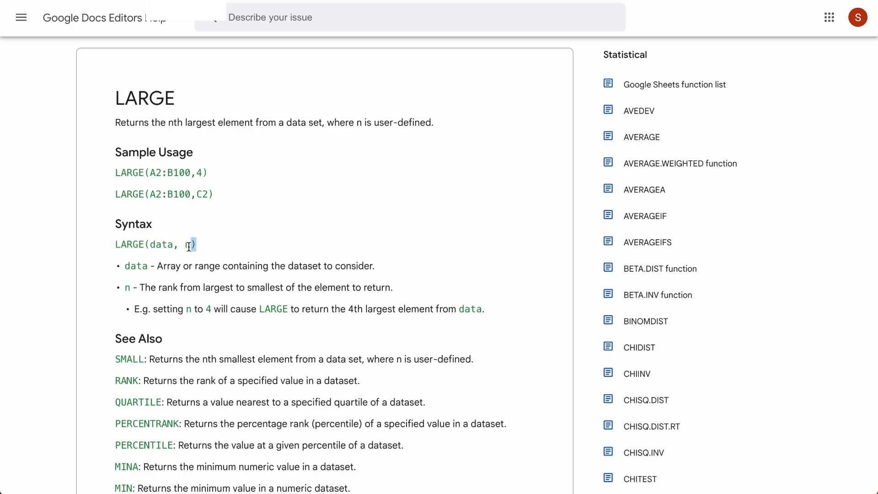
key(ctrl+shift+Tab)
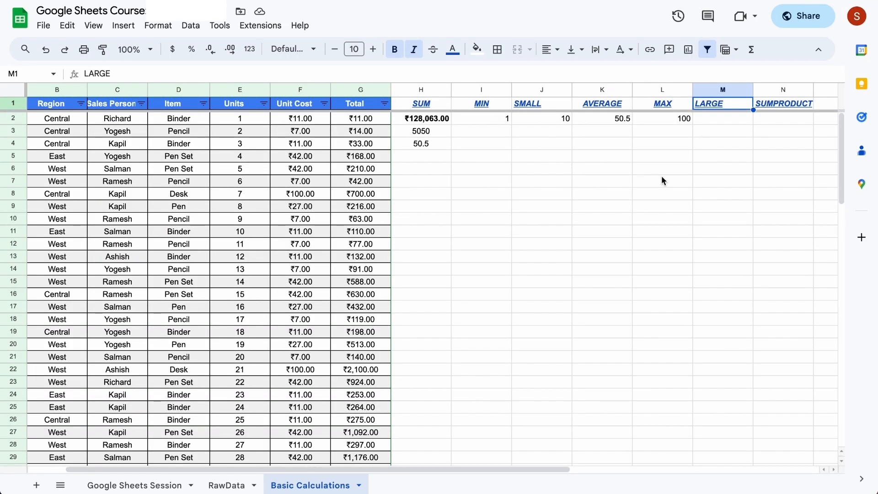
Find the second-largest value of the Units column in M2 with =LARGE(E2:E101,2)
key(Down)
text(=lare)
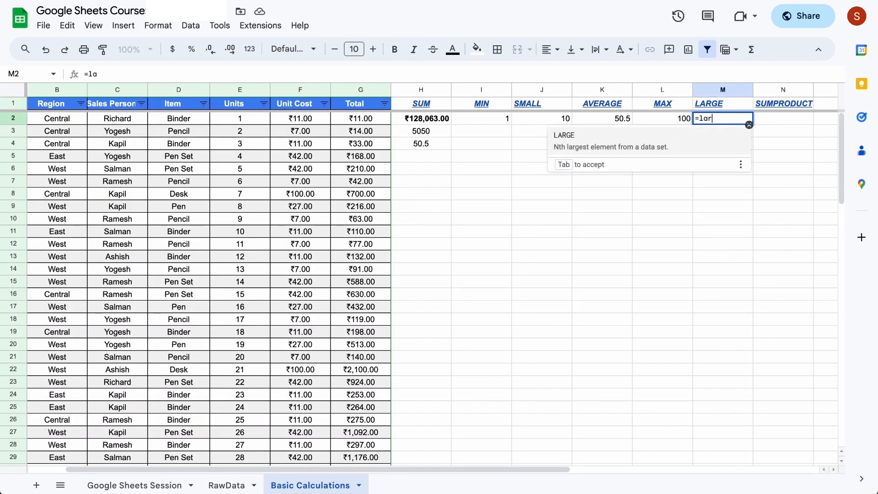
key(BackSpace)
key(Tab)
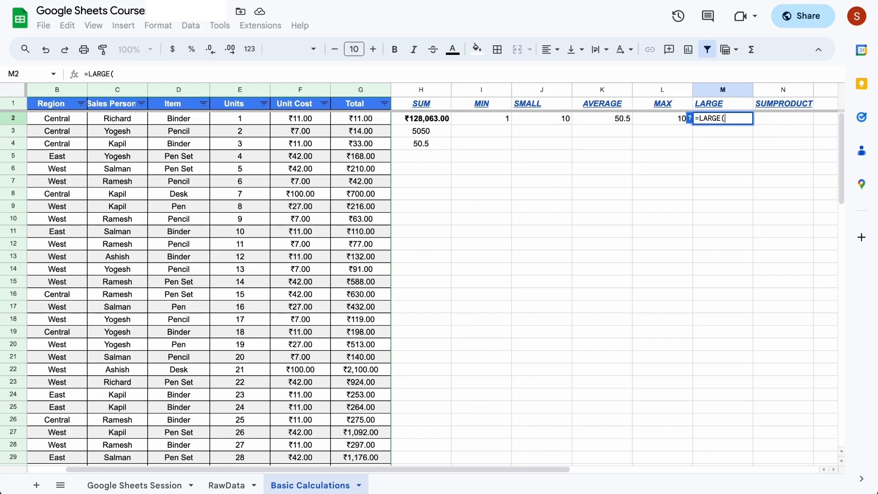
click(241, 120)
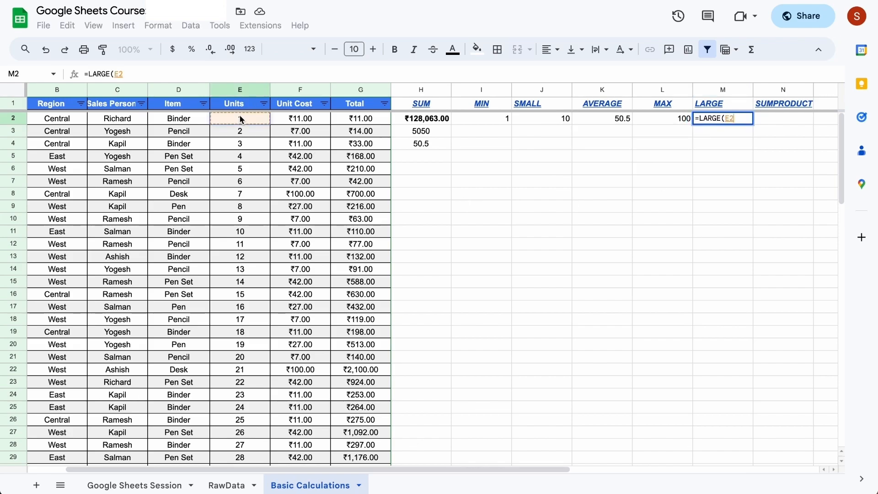
key(ctrl+shift+Down)
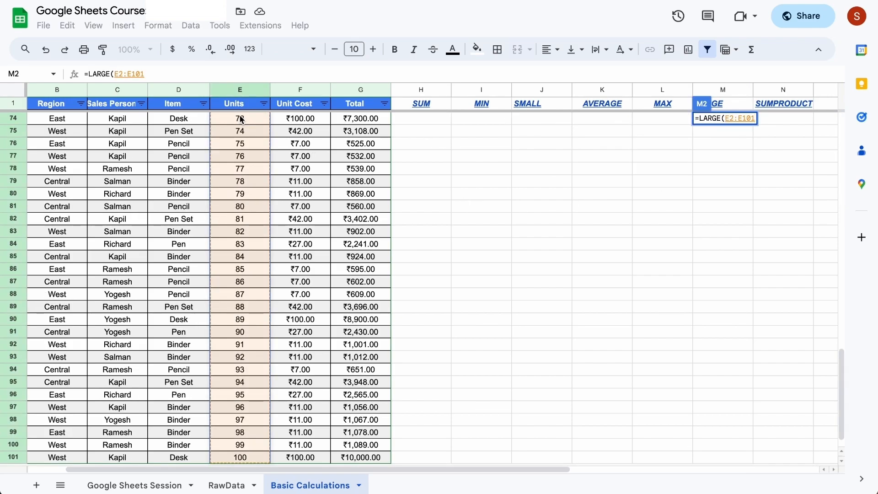
text(,)
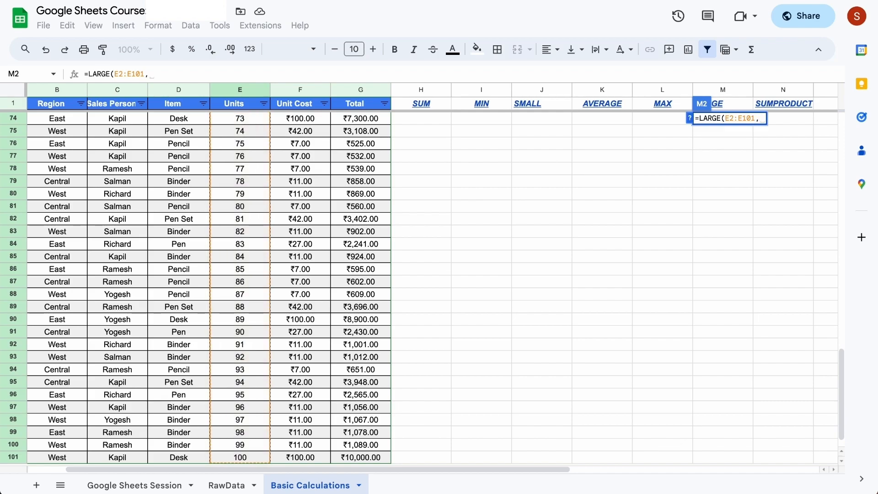
text(2)
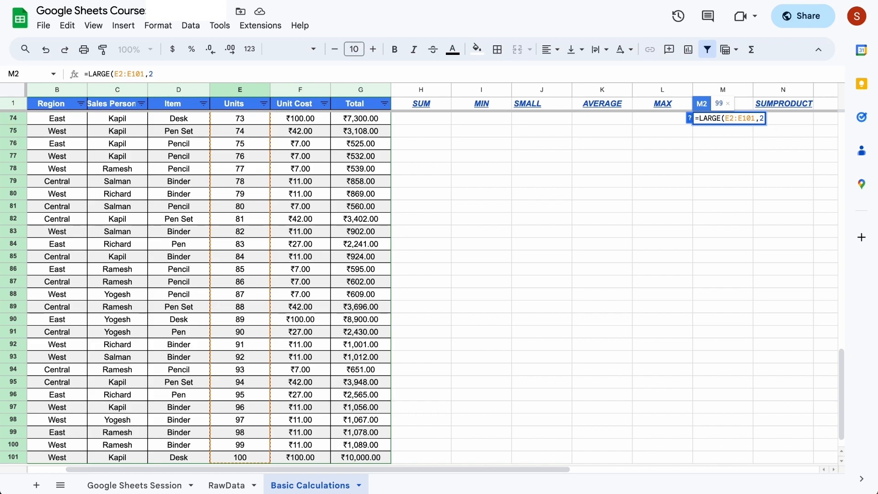
text())
key(Return)
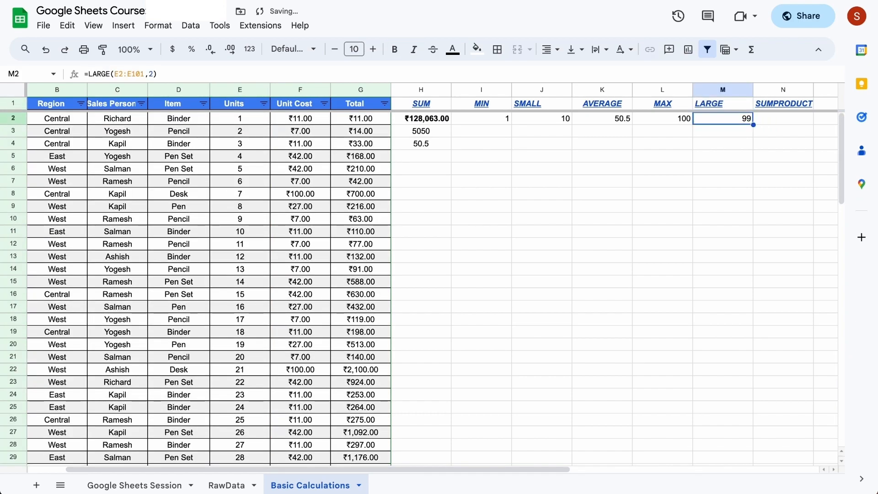
Change the n argument of the LARGE formula in M2 to 8
key(Return)
key(Left)
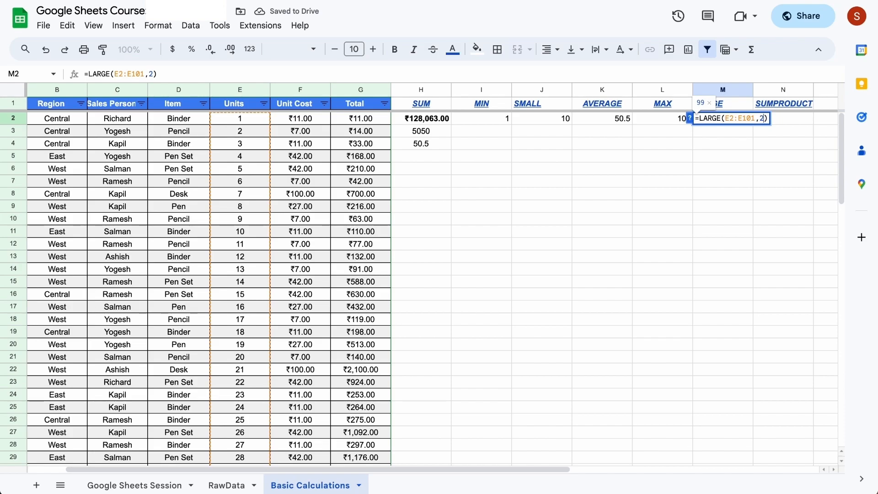
key(BackSpace)
text(8)
key(Return)
key(Up)
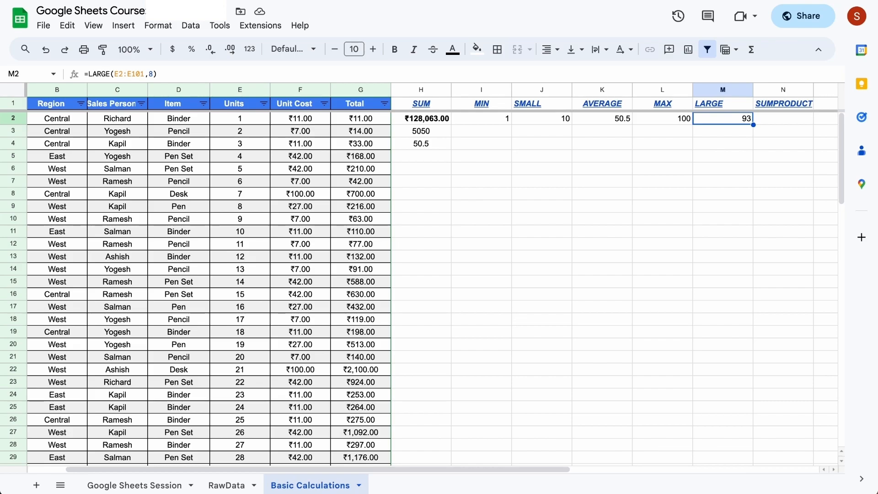
Clear all values under the Total header, in G2:G101
click(783, 118)
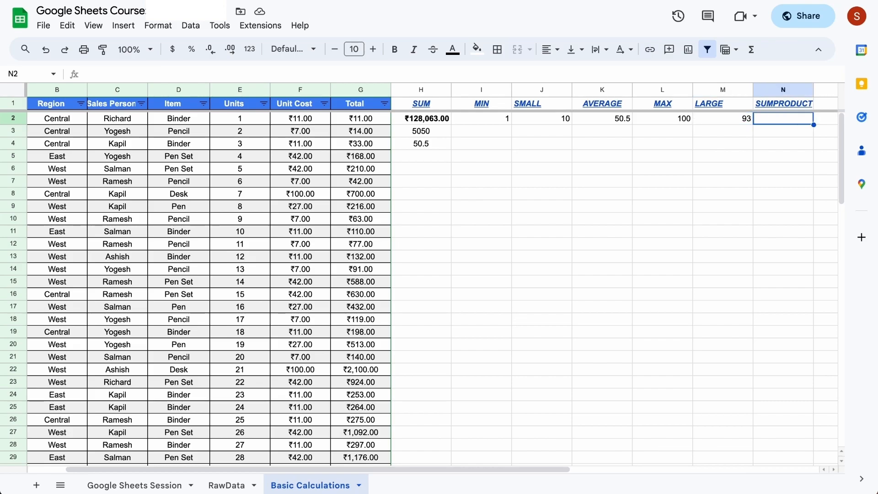
key(Left)
key(Left)
key(Left)
key(Left)
key(Left)
key(Left)
key(Left)
key(Left)
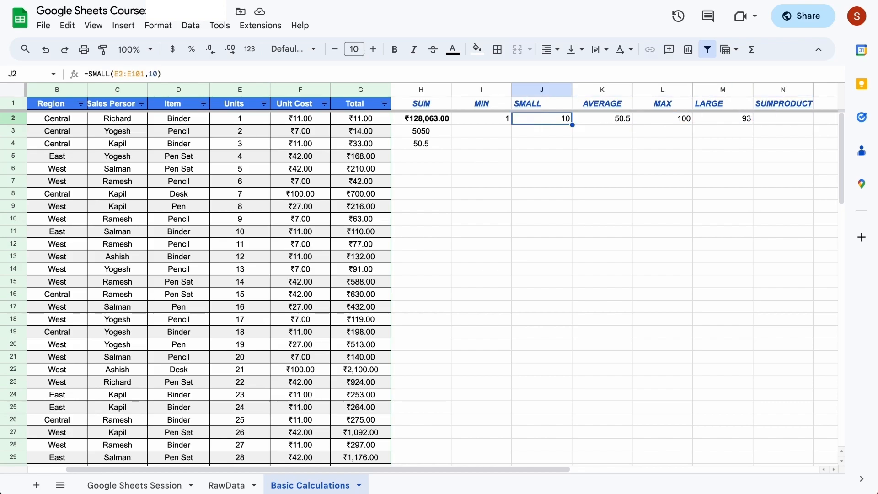
key(Left)
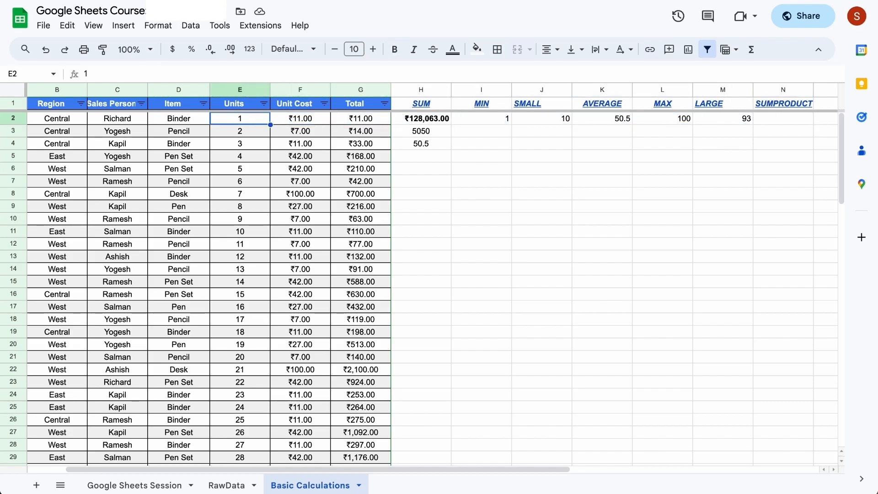
key(Right)
key(Right)
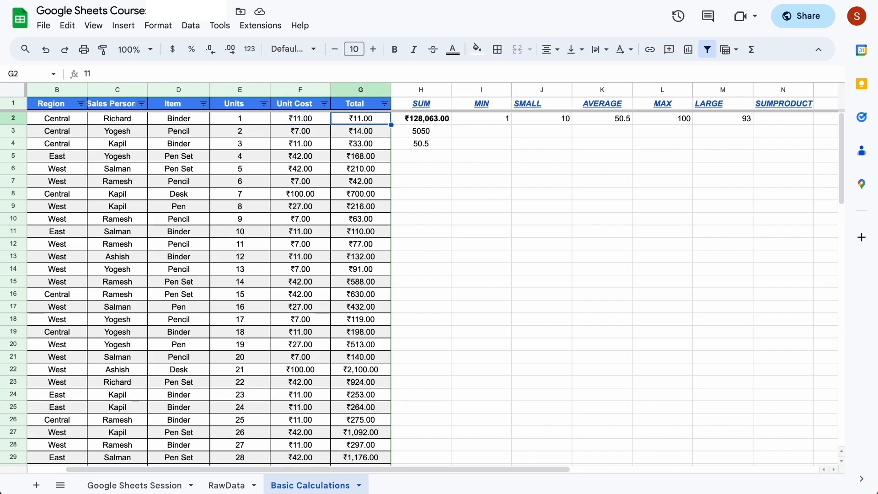
key(ctrl+shift+Down)
key(Delete)
key(ctrl+Up)
key(Down)
key(Up)
key(Down)
Examine the Units and Unit Cost values in row 2 beside the empty Total cell, and go to N2
key(Left)
key(Left)
key(shift+Right)
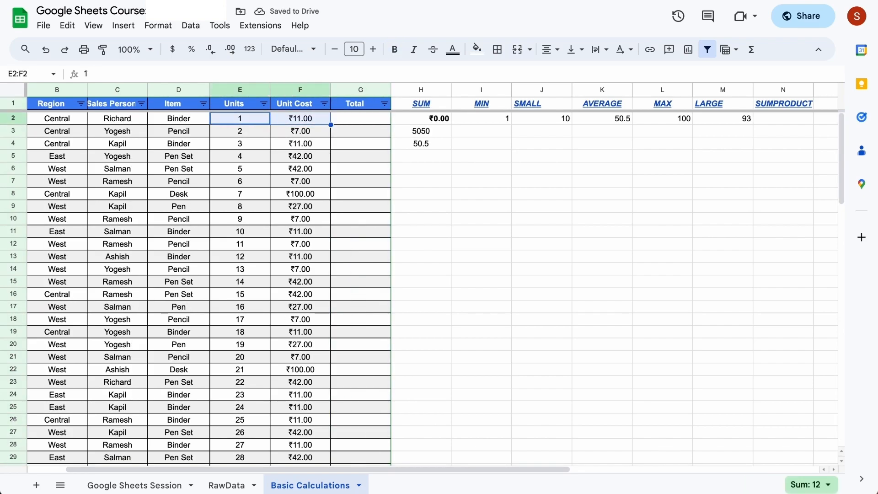
key(Right)
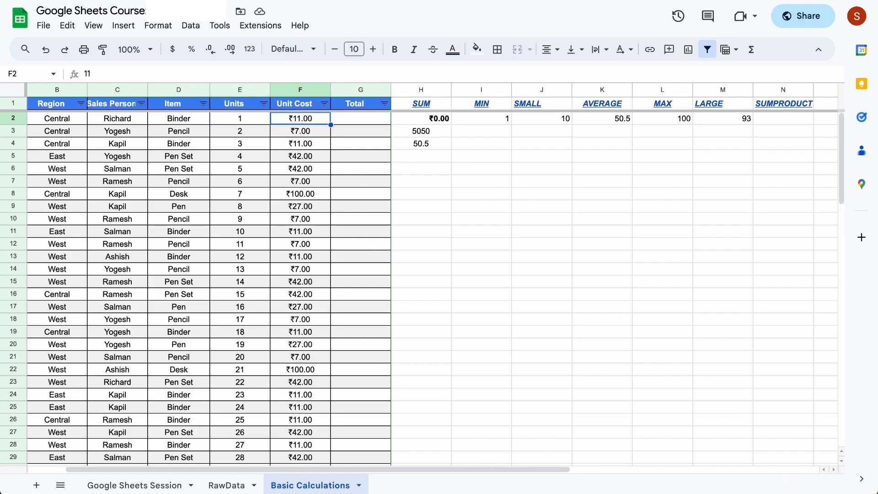
key(Left)
key(Right)
key(Right)
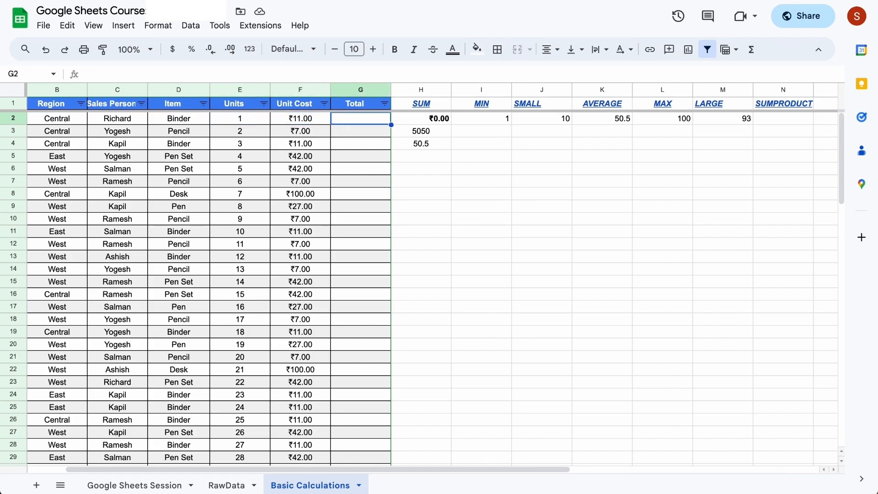
key(Right)
key(Right)
key(Right)
key(Right)
key(Right)
key(Right)
key(Right)
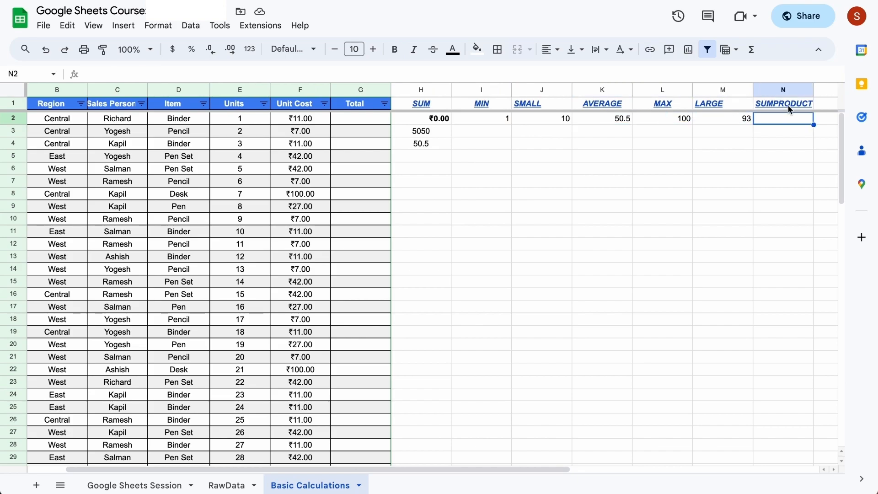
Review the SUMPRODUCT syntax and sample usage on the help page linked from the N1 header, and return to the spreadsheet
click(769, 107)
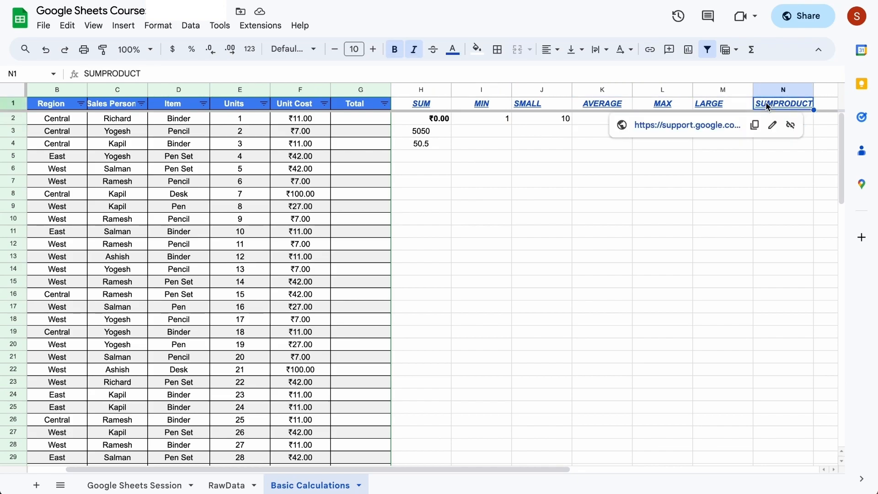
click(676, 131)
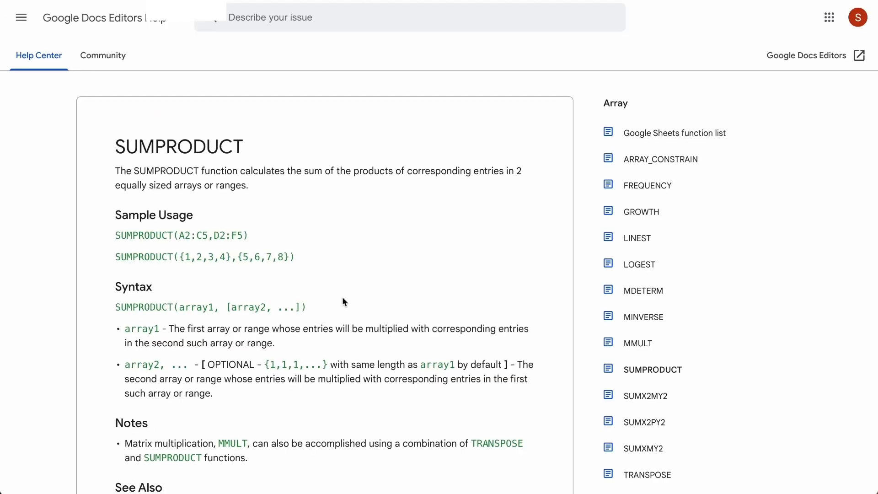
scroll(344, 302, down, 1)
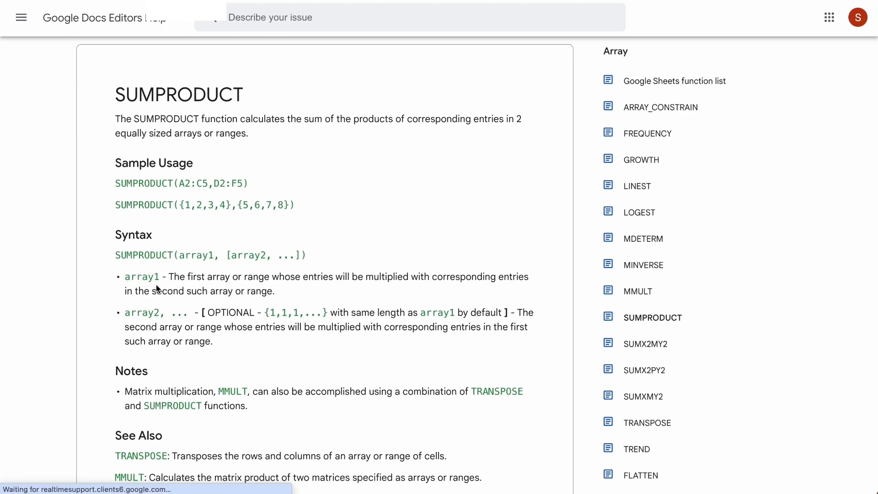
drag(181, 255, 271, 257)
click(218, 258)
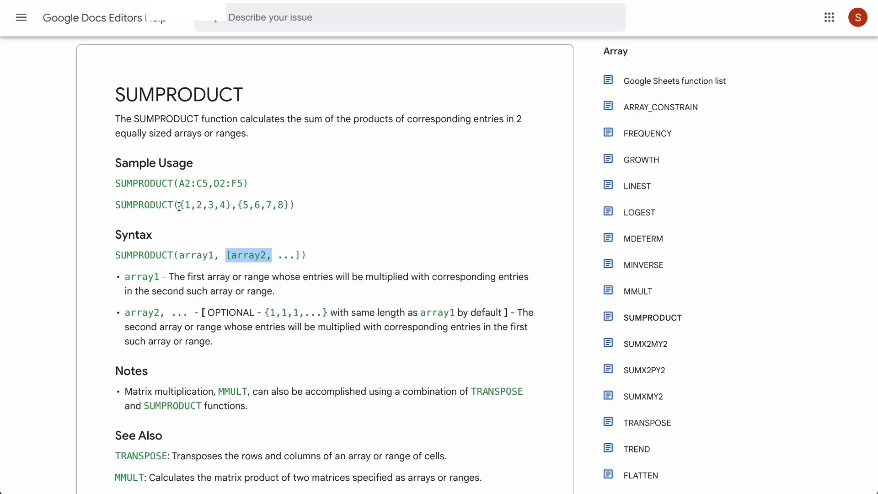
drag(180, 205, 290, 204)
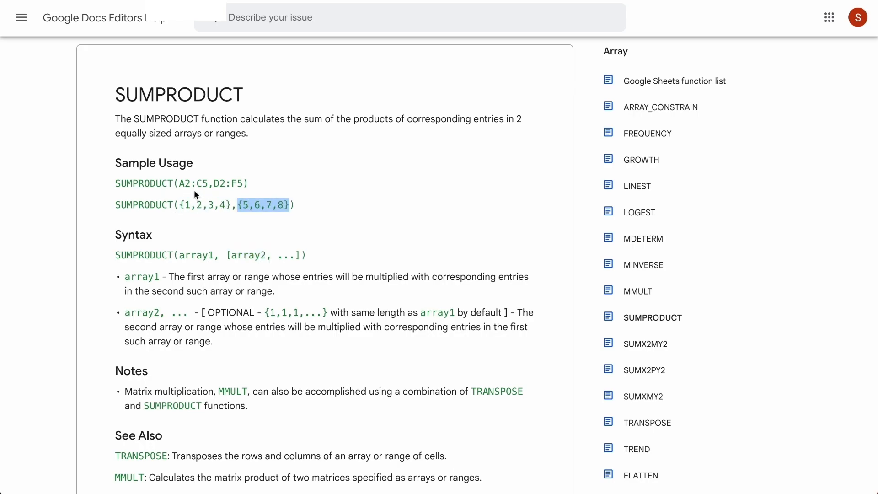
drag(179, 184, 243, 184)
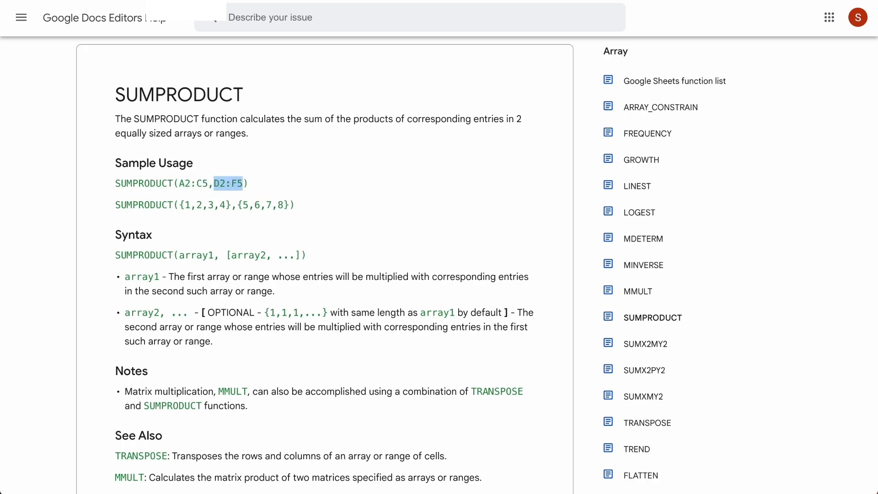
key(ctrl+shift+Tab)
Calculate the sum of Units multiplied by Unit Cost in N2 with =SUMPRODUCT(E2:E101,F2:F101)
key(Down)
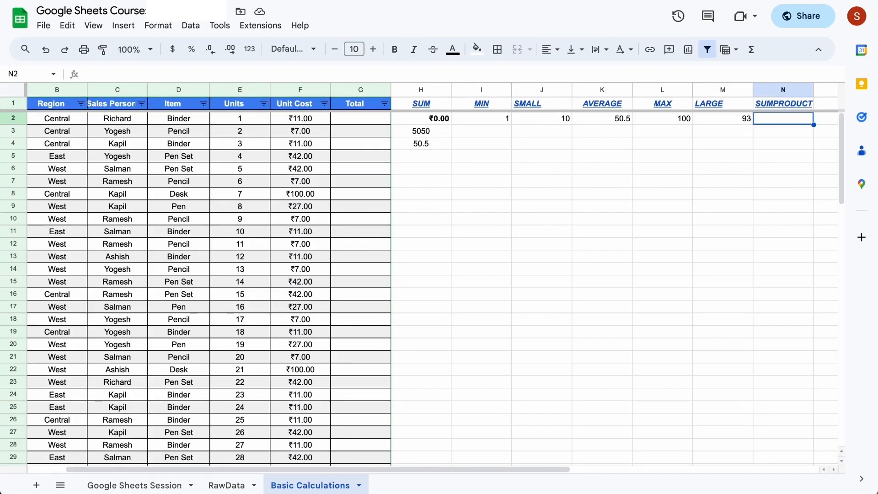
text(=sumpro)
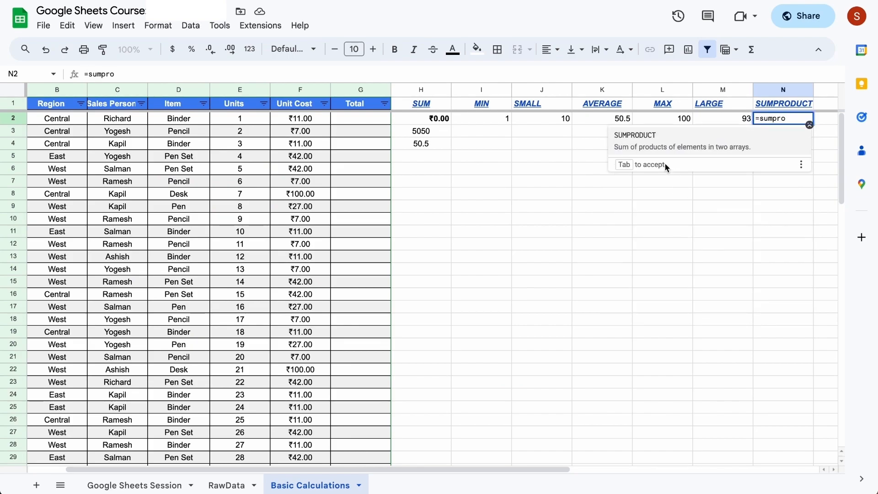
click(649, 140)
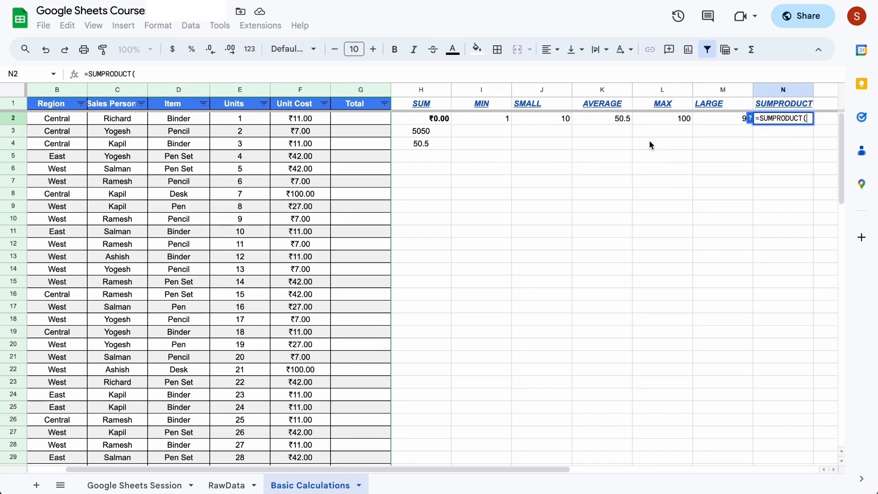
click(251, 120)
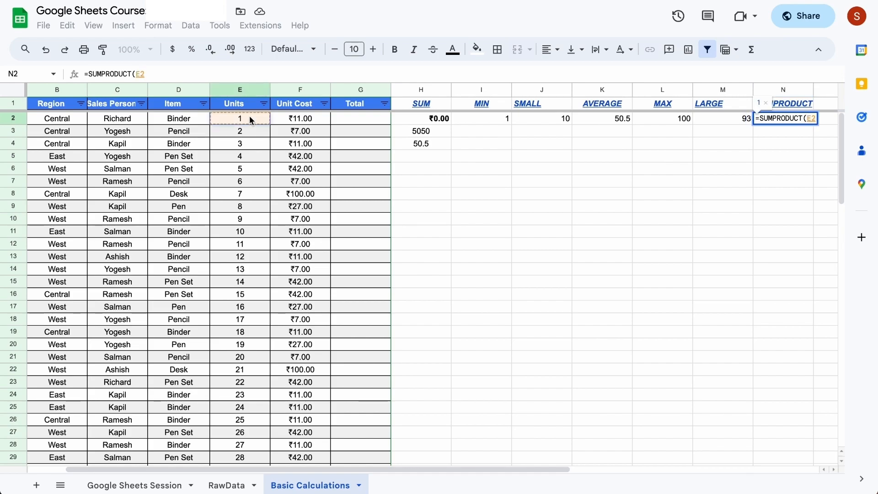
key(ctrl+shift+Down)
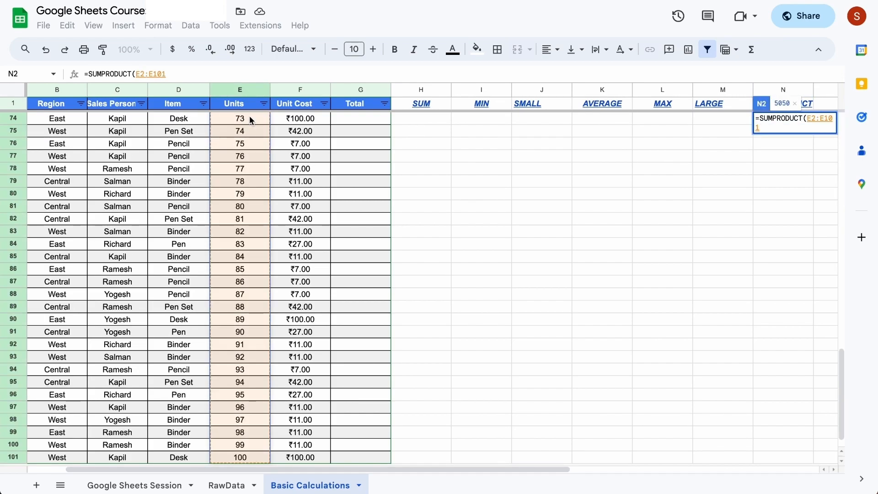
text(,)
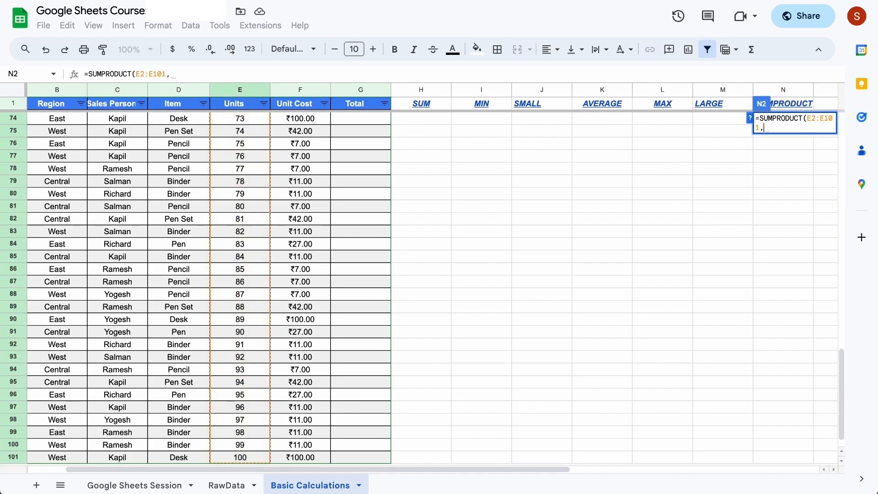
click(306, 121)
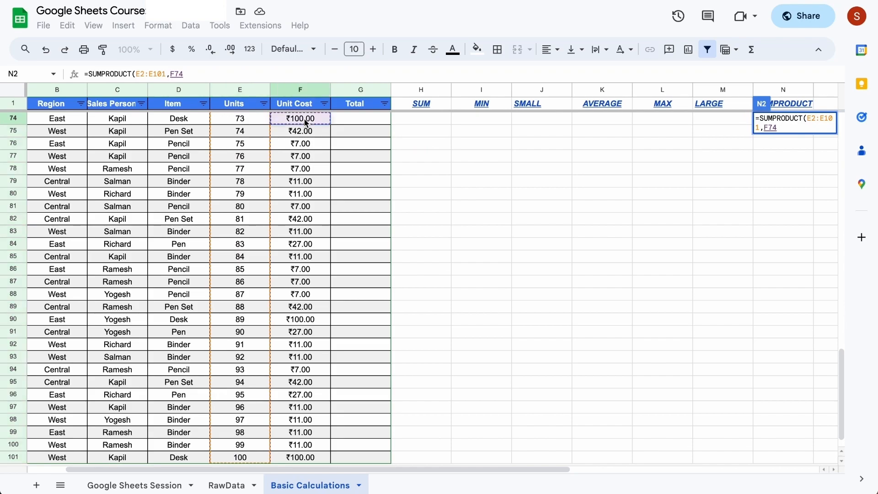
key(ctrl+shift+Down)
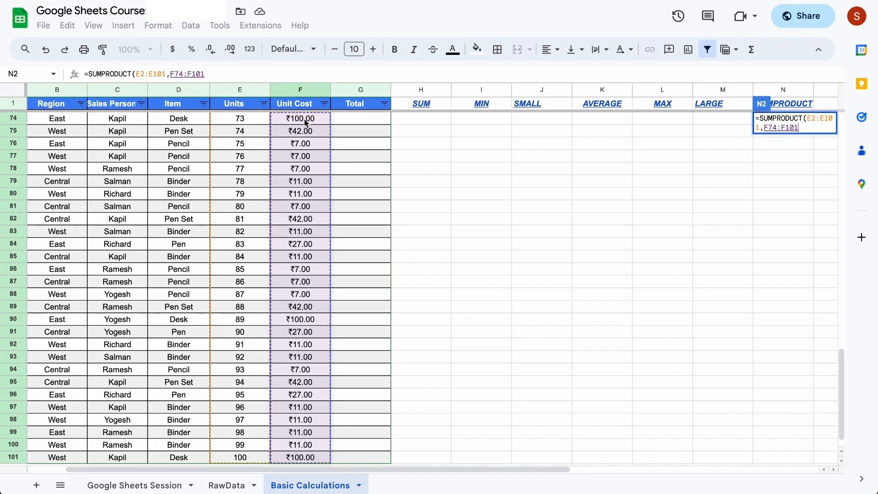
key(ctrl+Up)
key(Down)
key(ctrl+shift+Down)
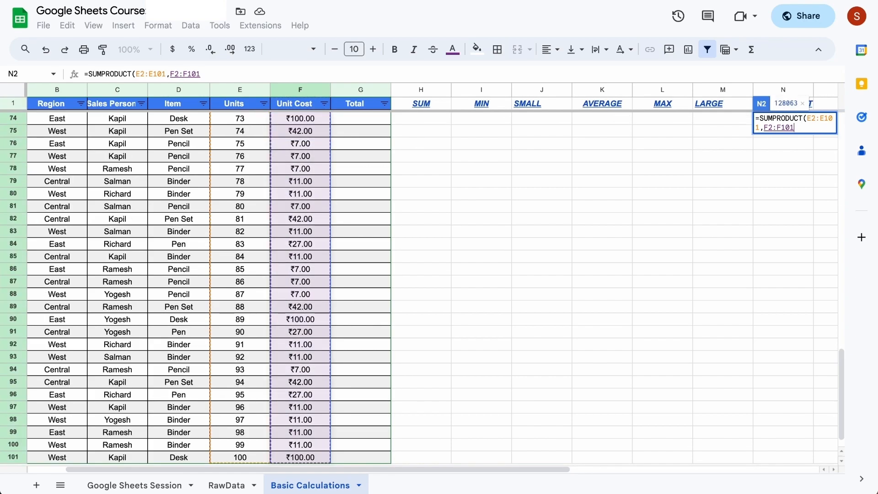
text())
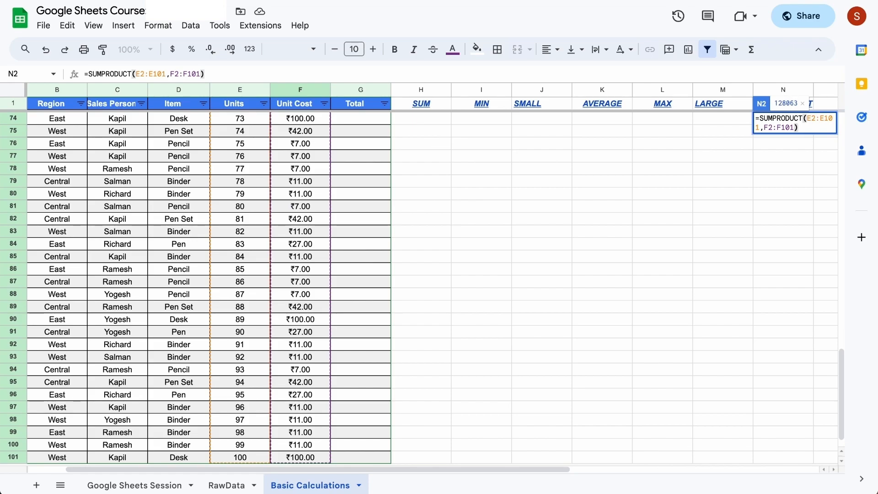
key(Return)
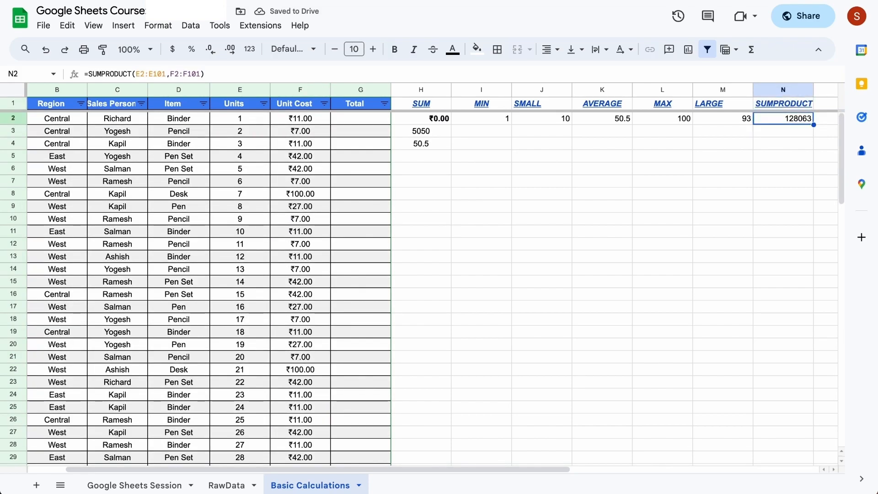
Review the function results along row 2, starting from the SUM cell H2
click(421, 118)
key(Right)
key(Right)
key(Right)
key(Right)
key(Right)
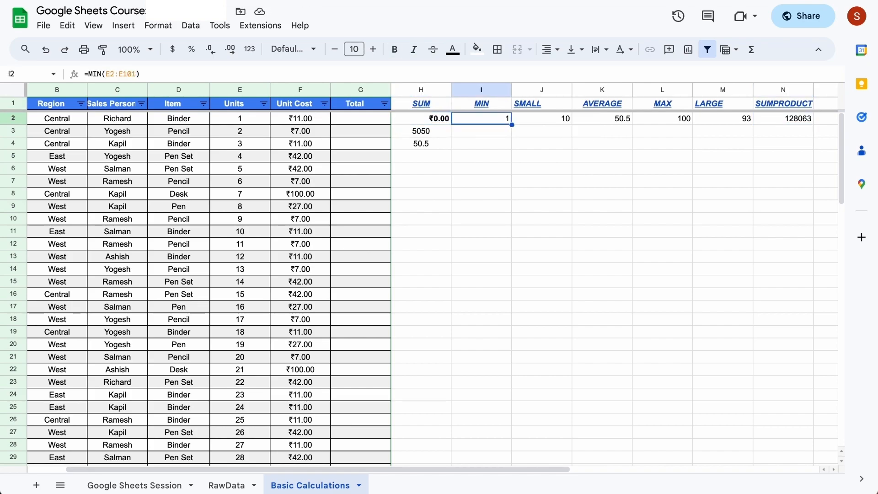
Review row 2 from the Region column through the function results, ending at the SUMPRODUCT cell N2
key(Left)
key(Left)
key(Left)
key(Left)
key(Left)
key(Left)
key(Left)
key(Up)
key(Down)
key(Right)
key(Right)
key(Right)
key(Right)
key(Right)
key(Right)
key(Right)
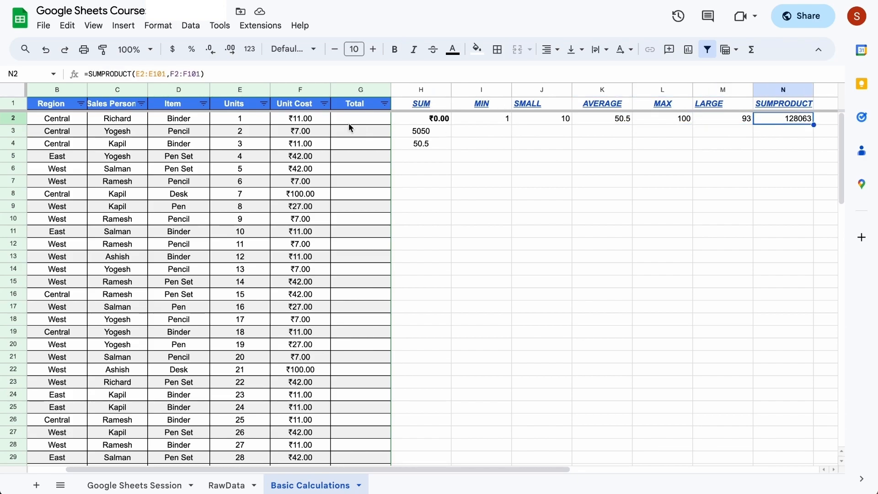
Calculate the first row's Total in G2 from its Units and Unit Cost with =SUMPRODUCT(E2,F2)
click(361, 119)
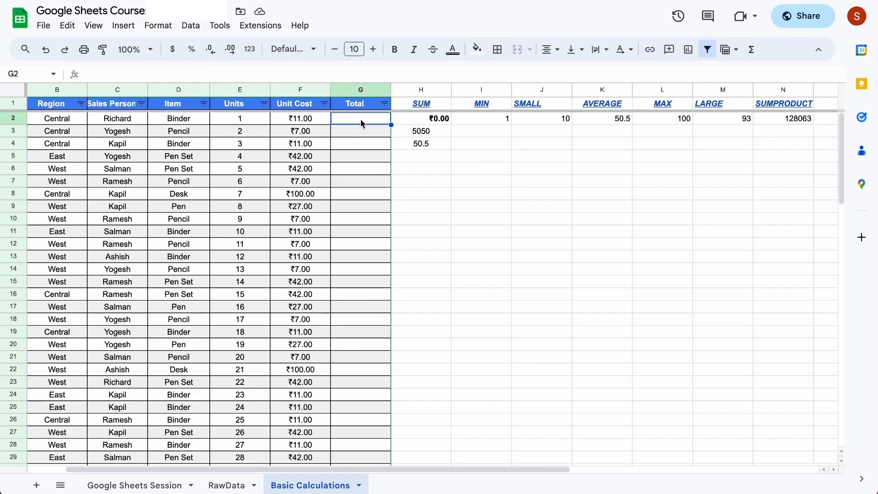
text(=E2)
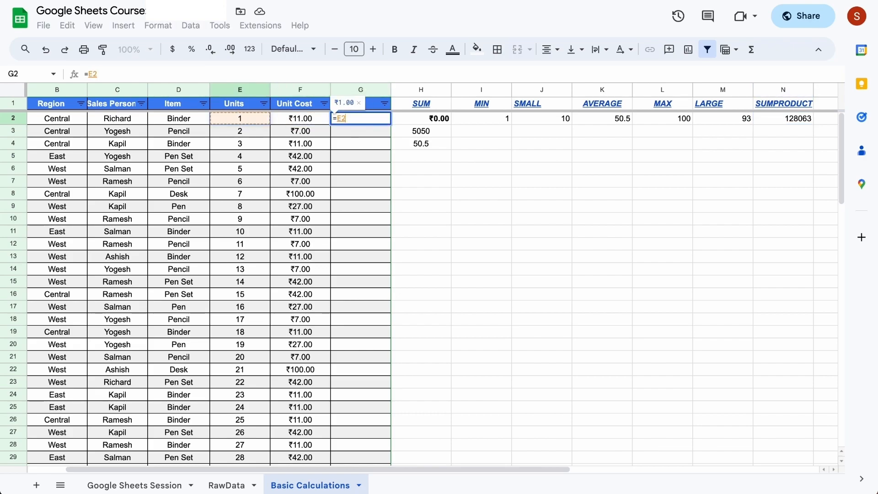
key(BackSpace)
key(BackSpace)
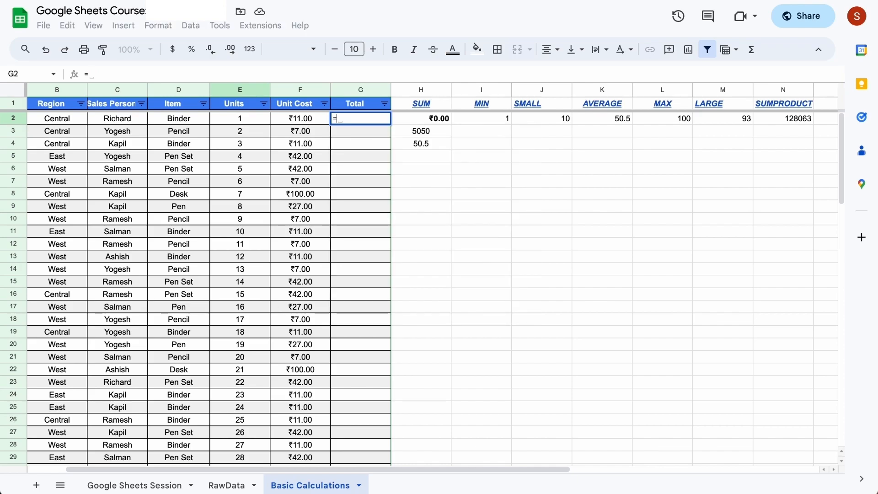
text(sumpro)
key(Tab)
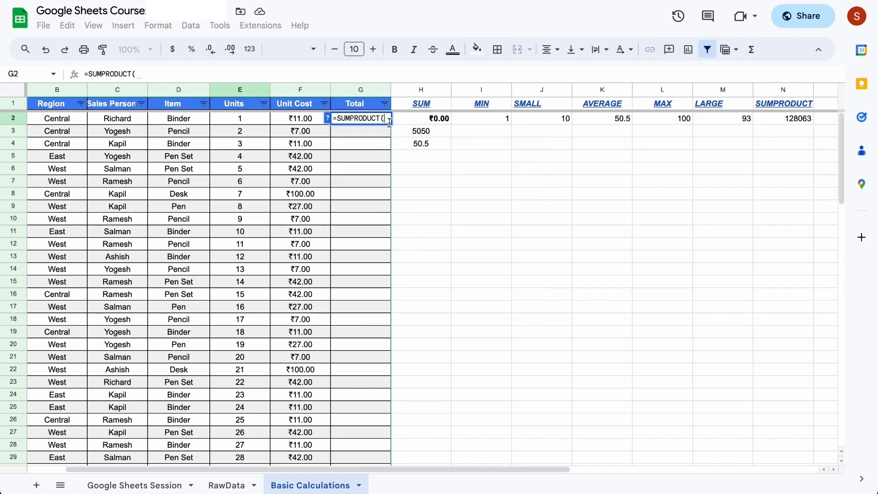
click(248, 120)
text(,)
click(312, 121)
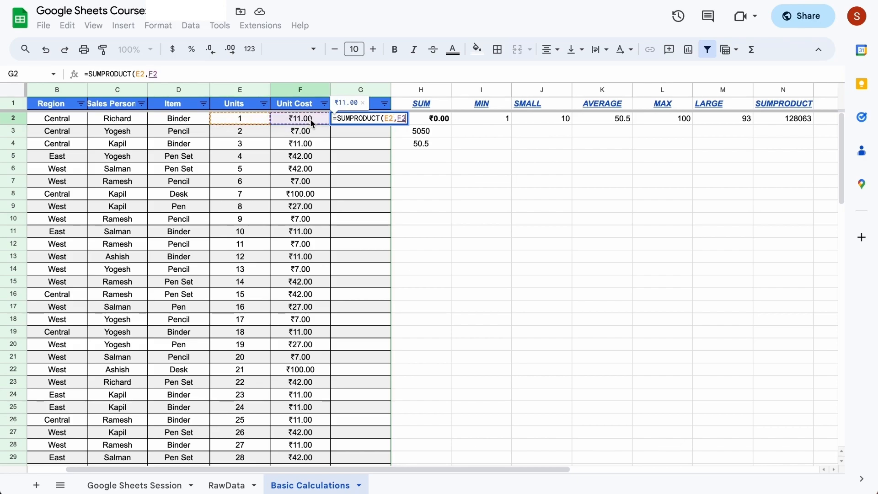
text())
key(Return)
Fill the G2 formula down the Total column to the last data row, G101
key(Up)
key(Left)
key(ctrl+Down)
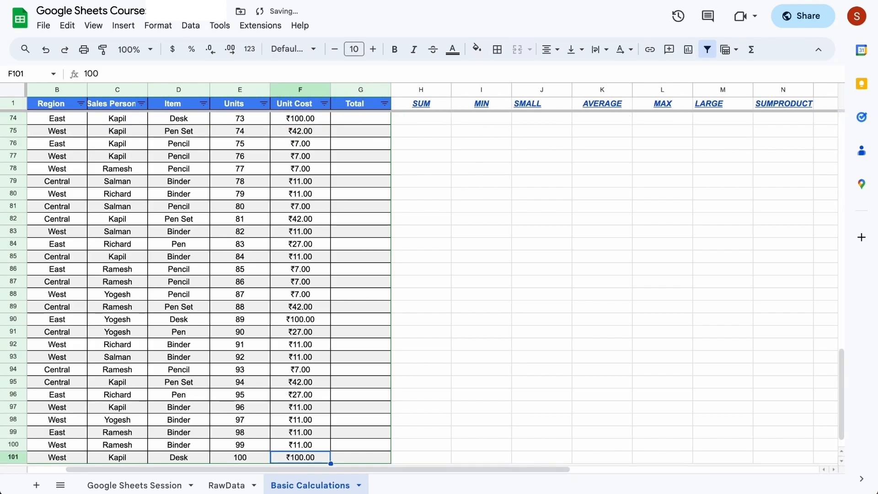
key(Right)
key(ctrl+shift+Up)
key(ctrl+d)
Compare the SUM result of the Total column in H2 with the SUMPRODUCT result in N2
key(ctrl+Up)
key(Down)
key(Right)
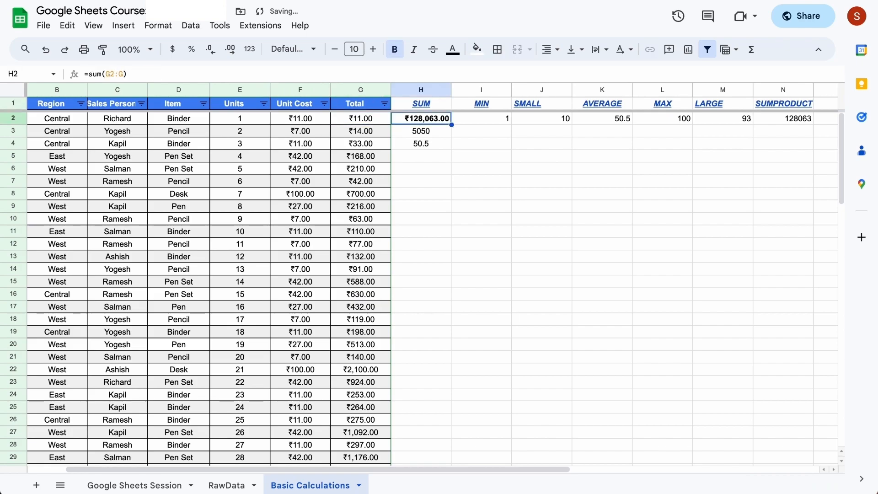
key(Right)
key(Right)
key(Right)
key(Right)
key(Right)
key(Right)
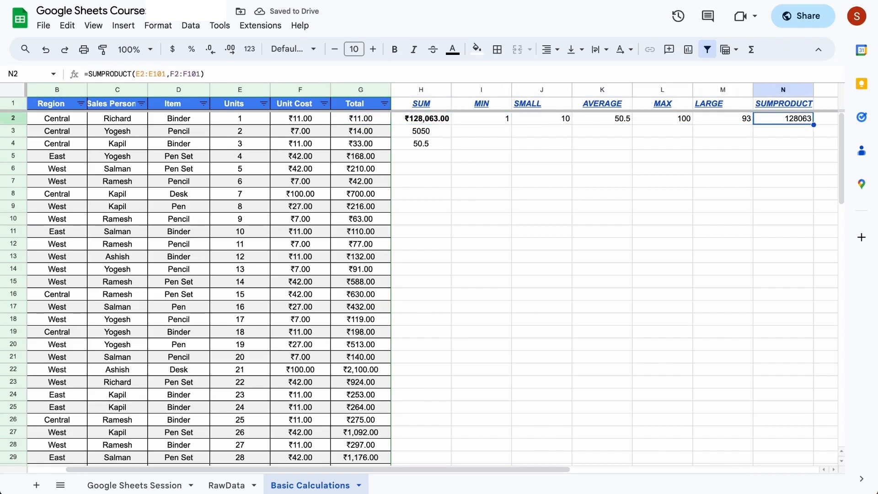
Inspect the F2:F101 array in the N2 SUMPRODUCT formula, leaving the formula as it is
drag(165, 74, 201, 74)
click(170, 75)
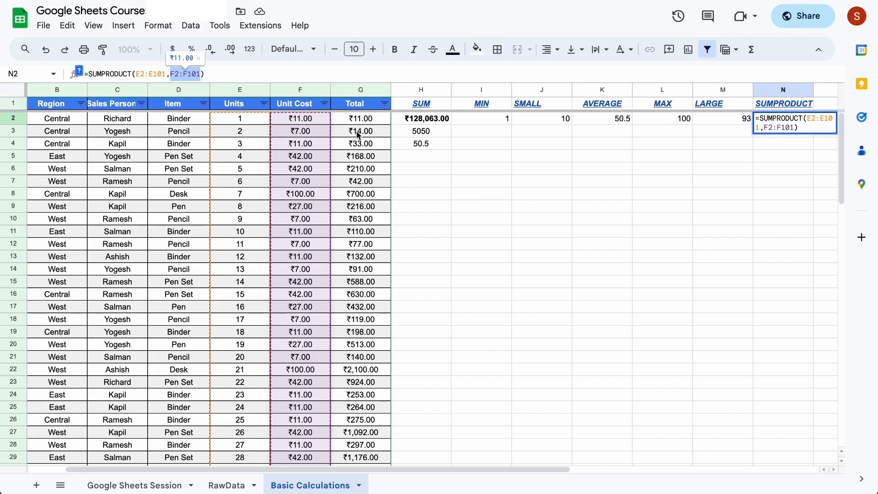
key(Return)
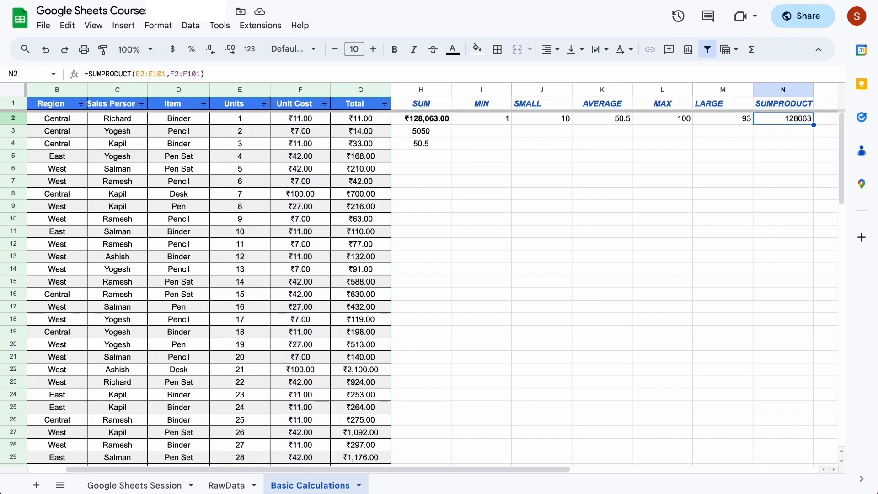